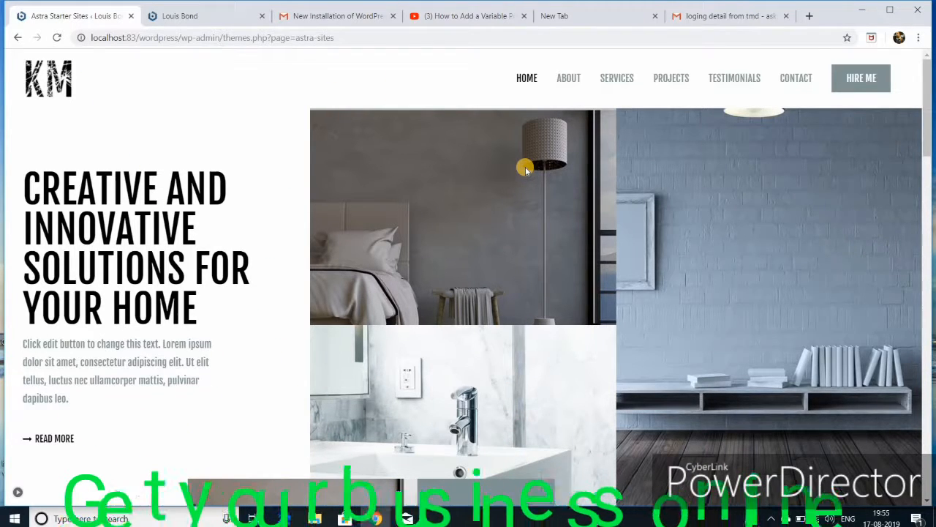
Step: Switch to the YouTube tutorial tab on adding a variable product
{"action": "left_click", "coordinate": [453, 15]}
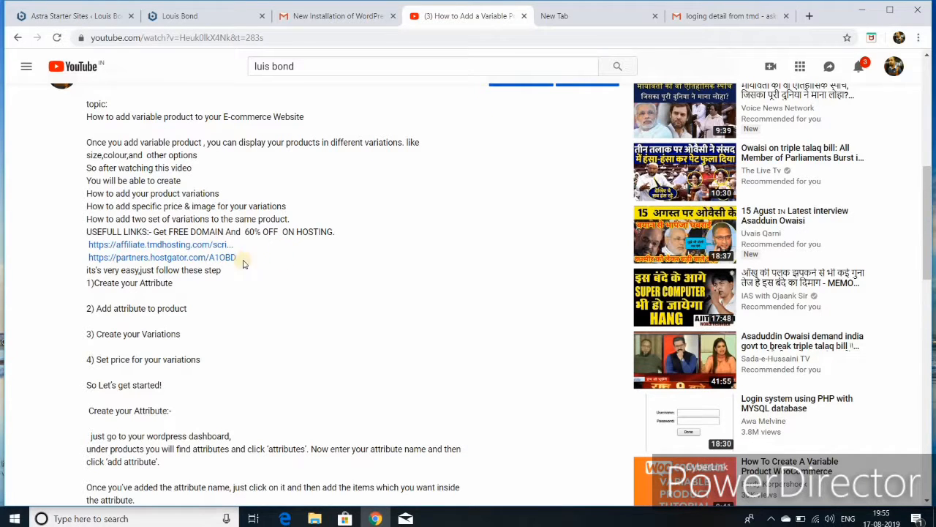
Step: Follow the partners.hostgator.com affiliate link in the video description
{"action": "left_click", "coordinate": [194, 257]}
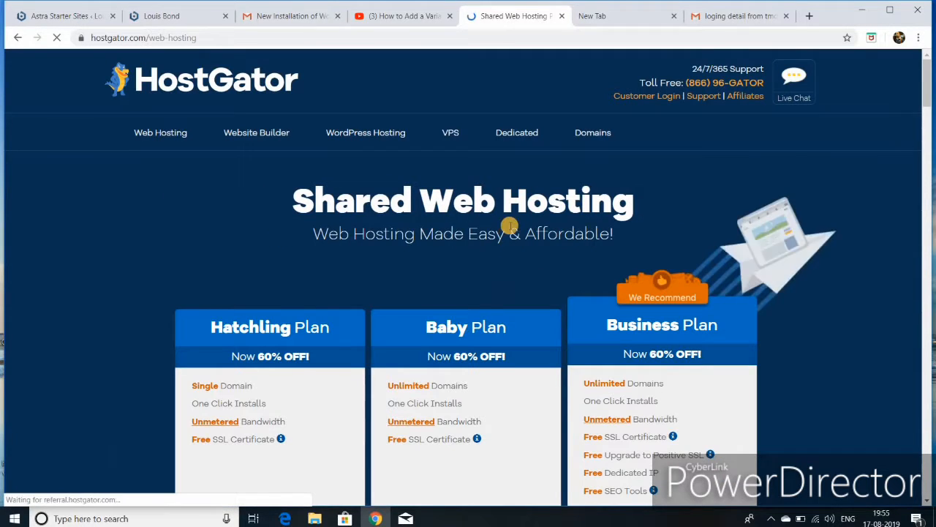
Step: Buy the Hatchling plan and search the new domain name with the .com extension
{"action": "scroll", "coordinate": [514, 234], "scroll_direction": "down", "scroll_amount": 2}
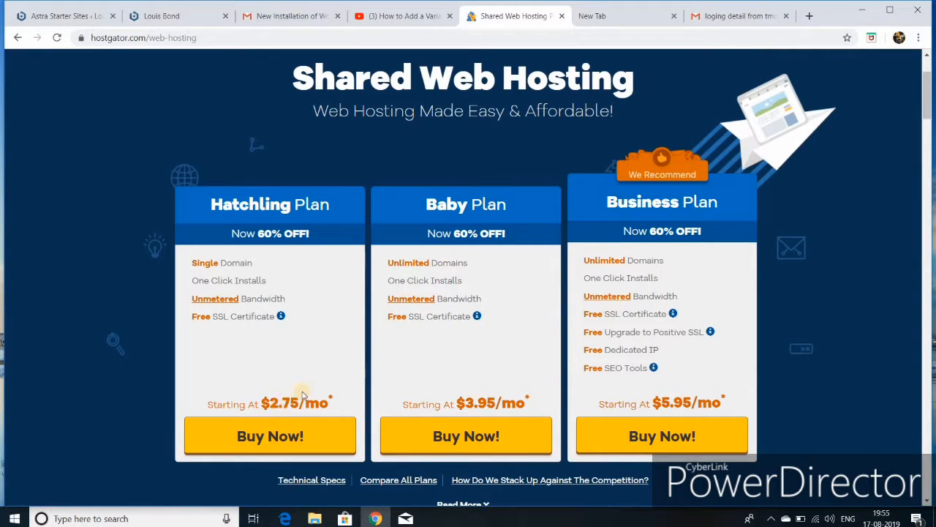
{"action": "left_click", "coordinate": [255, 440]}
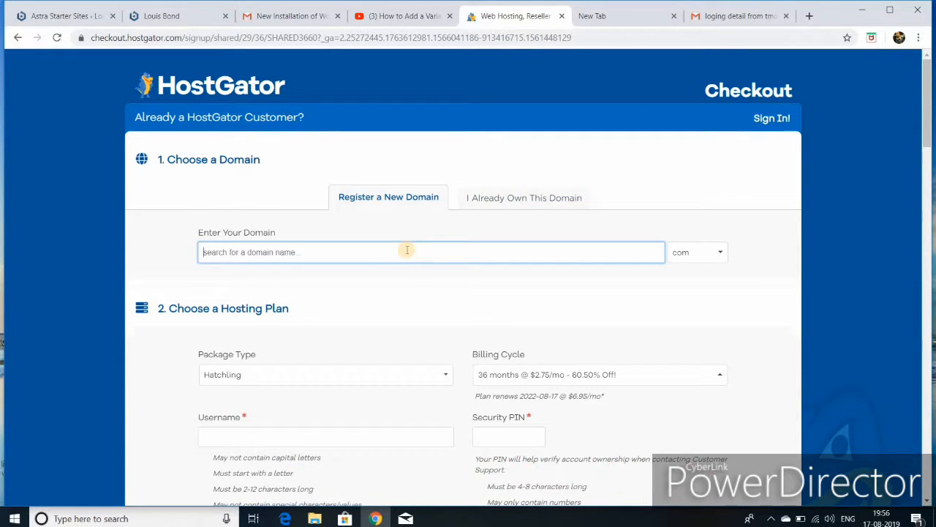
{"action": "left_click", "coordinate": [364, 199]}
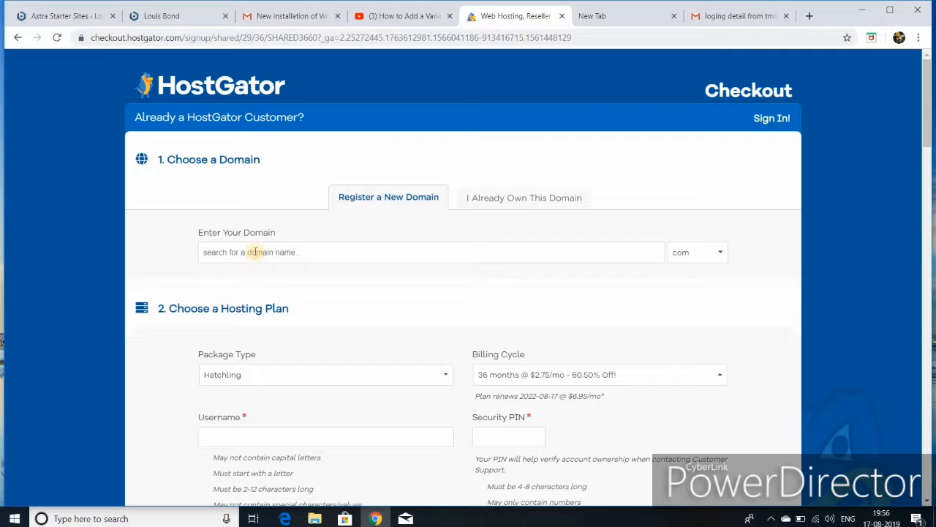
{"action": "left_click", "coordinate": [254, 252]}
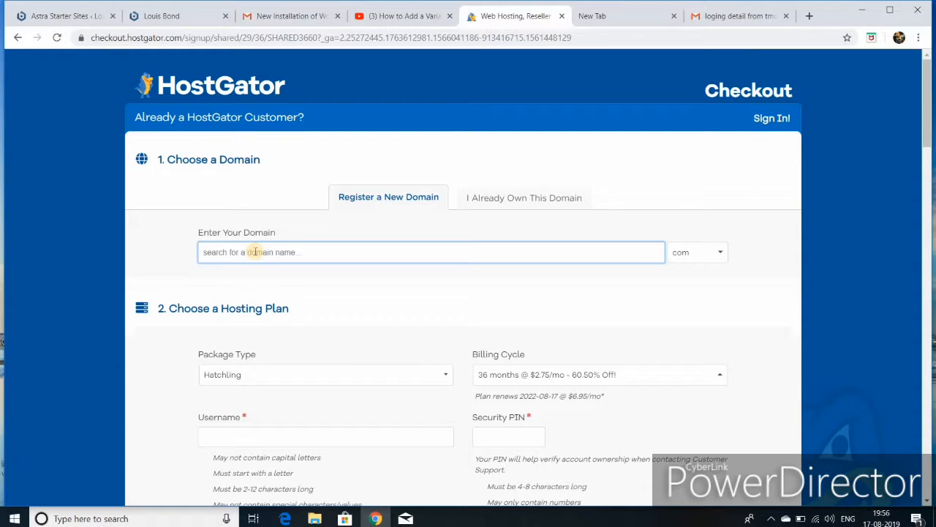
{"action": "type", "text": "luismba"}
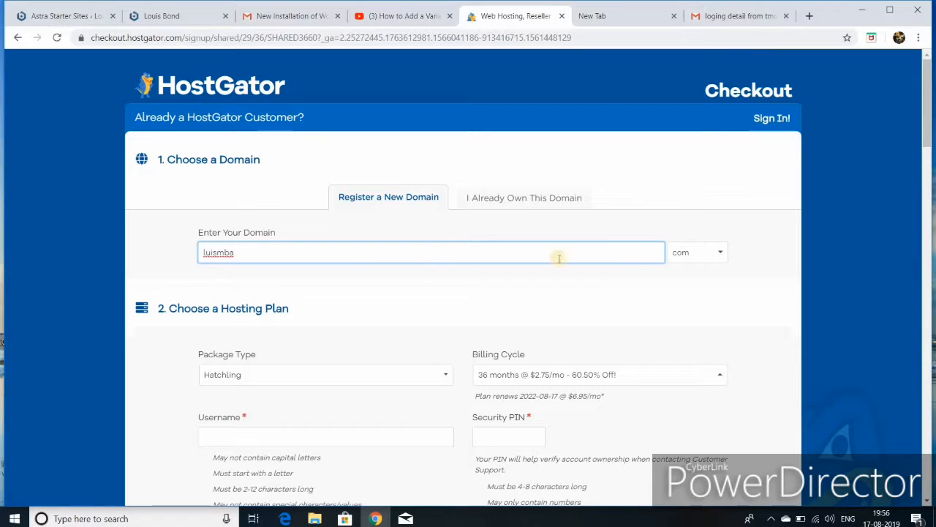
{"action": "left_click", "coordinate": [685, 256]}
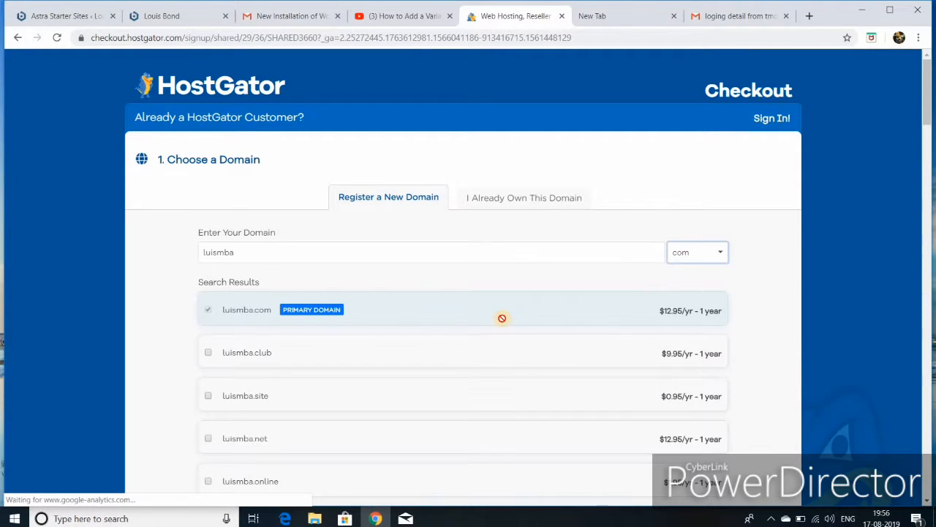
Step: Scroll to Choose a Hosting Plan and expand the Billing Cycle dropdown
{"action": "scroll", "coordinate": [502, 318], "scroll_direction": "down", "scroll_amount": 7}
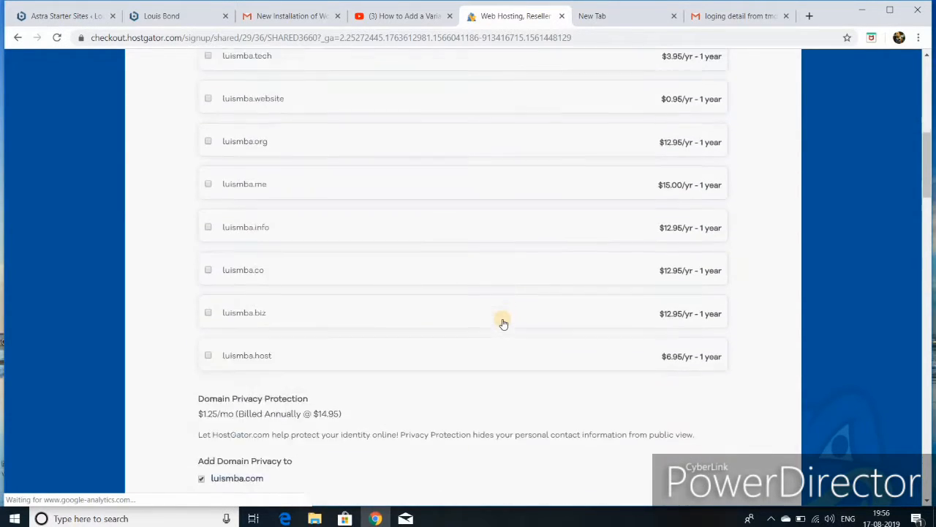
{"action": "scroll", "coordinate": [503, 322], "scroll_direction": "down", "scroll_amount": 5}
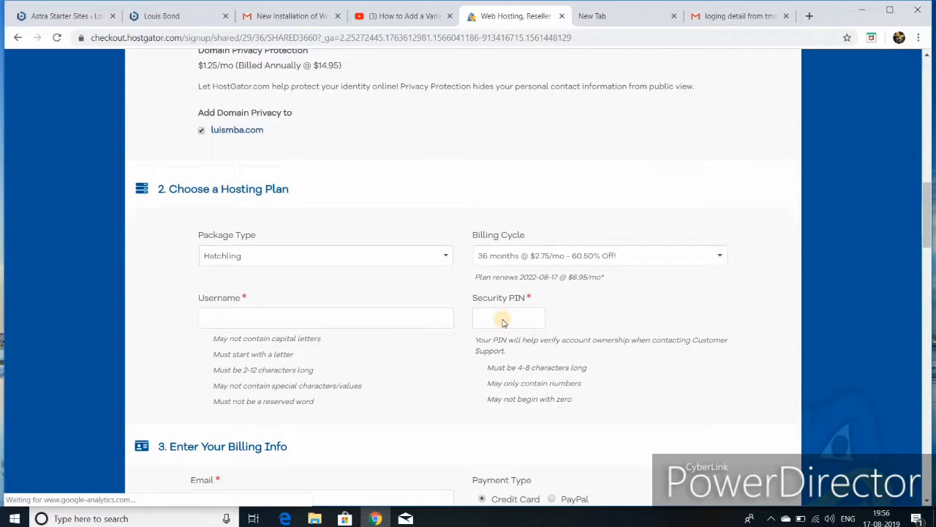
{"action": "scroll", "coordinate": [504, 322], "scroll_direction": "down", "scroll_amount": 2}
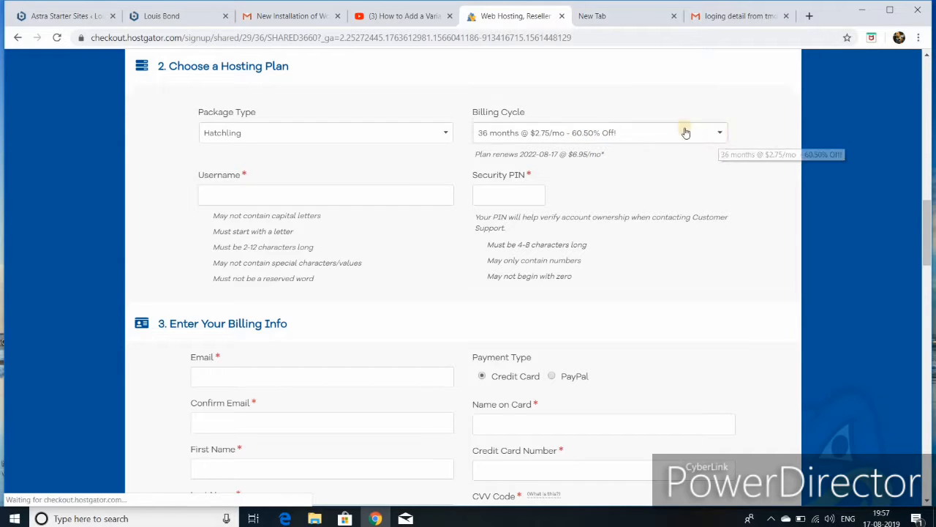
{"action": "left_click", "coordinate": [719, 136]}
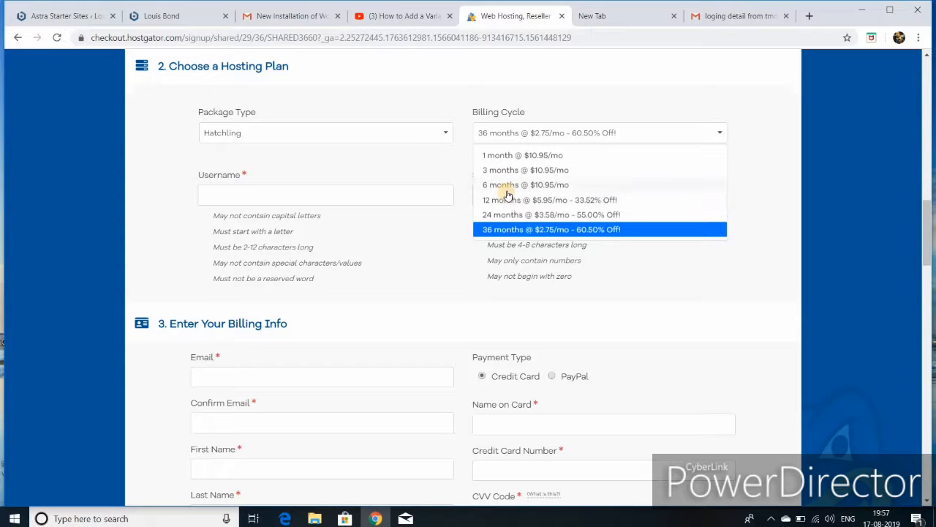
Step: Choose '1 month @ $10.95/mo' billing, then enter a security PIN and account username
{"action": "left_click", "coordinate": [505, 155]}
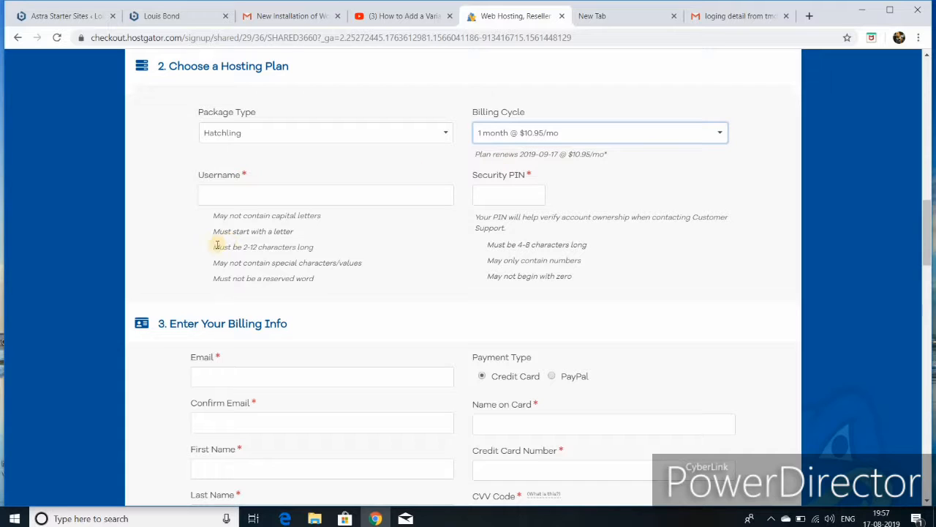
{"action": "left_click", "coordinate": [232, 194]}
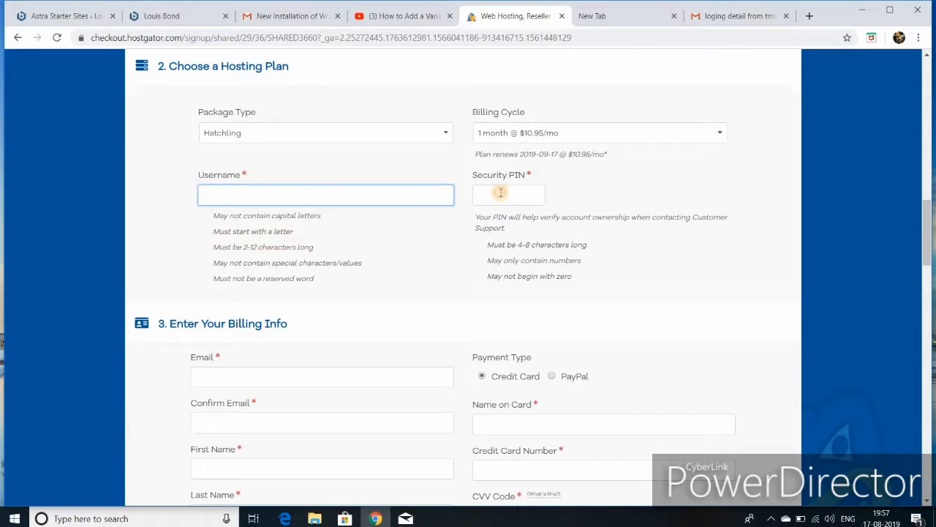
{"action": "left_click", "coordinate": [501, 194]}
{"action": "type", "text": "1234"}
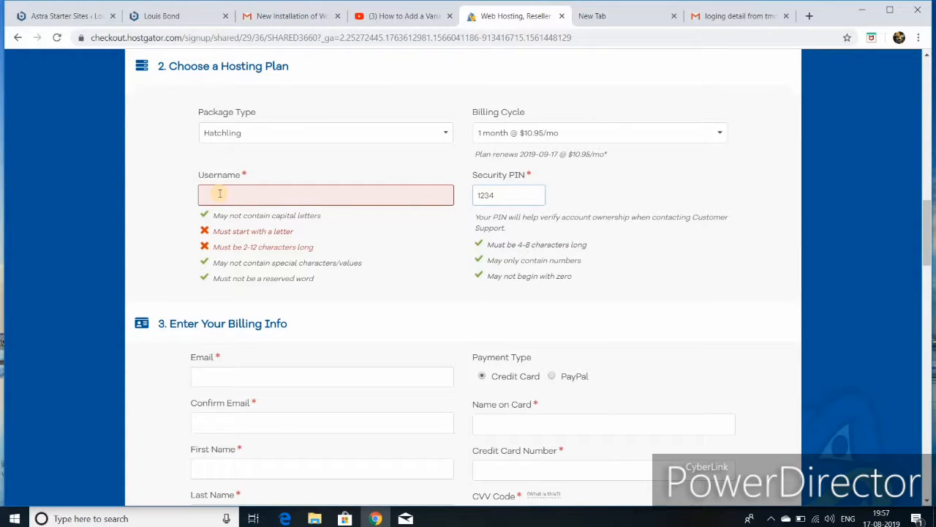
{"action": "left_click", "coordinate": [367, 192]}
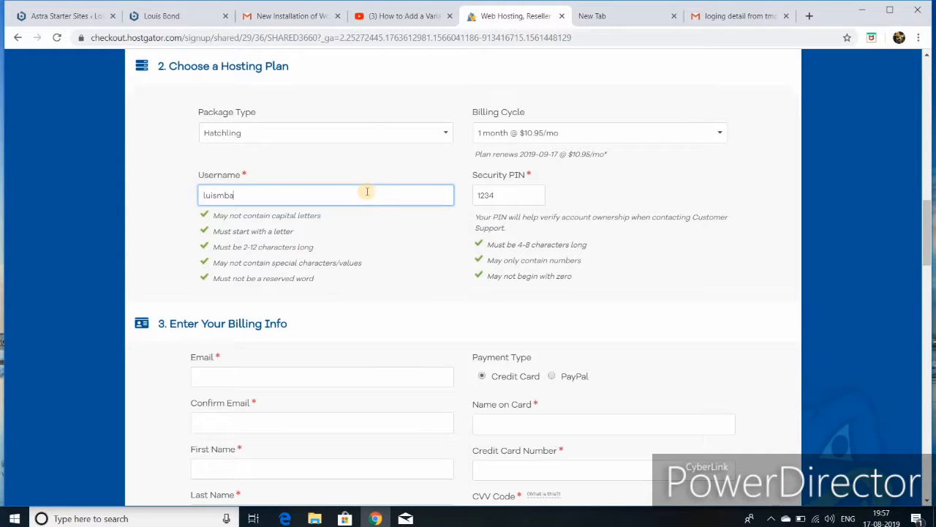
{"action": "scroll", "coordinate": [344, 218], "scroll_direction": "down", "scroll_amount": 3}
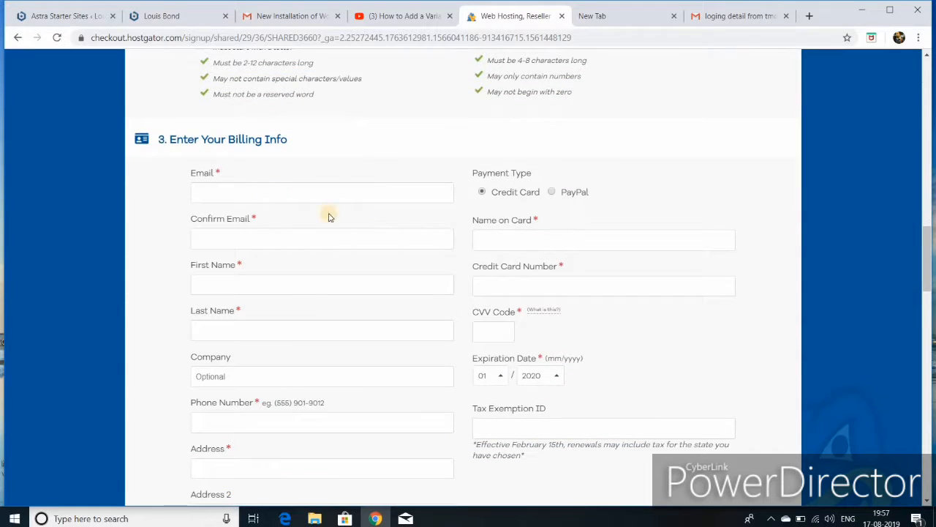
{"action": "left_click", "coordinate": [223, 188]}
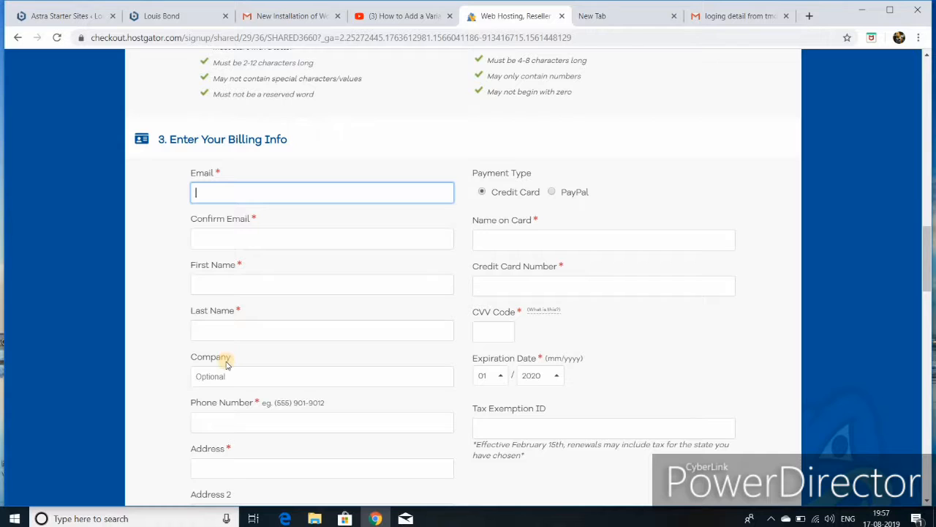
{"action": "scroll", "coordinate": [255, 316], "scroll_direction": "down", "scroll_amount": 1}
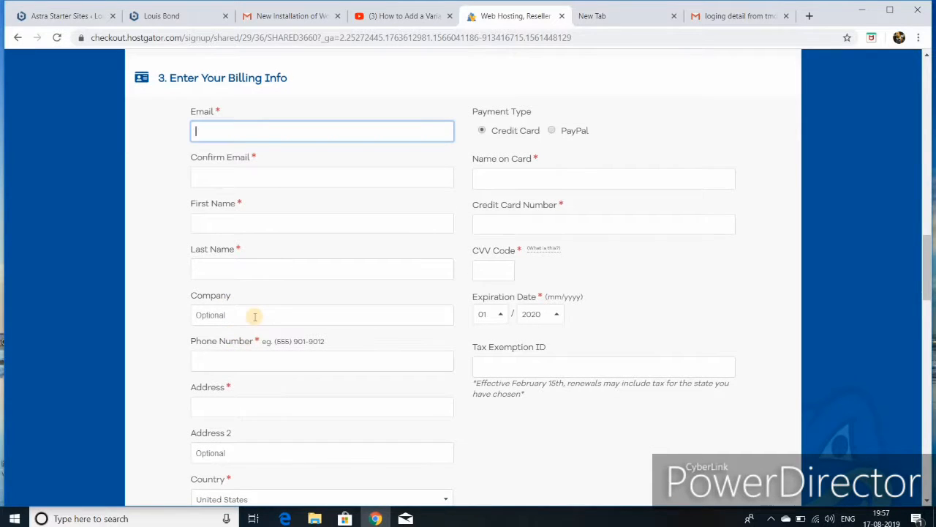
{"action": "scroll", "coordinate": [255, 308], "scroll_direction": "down", "scroll_amount": 1}
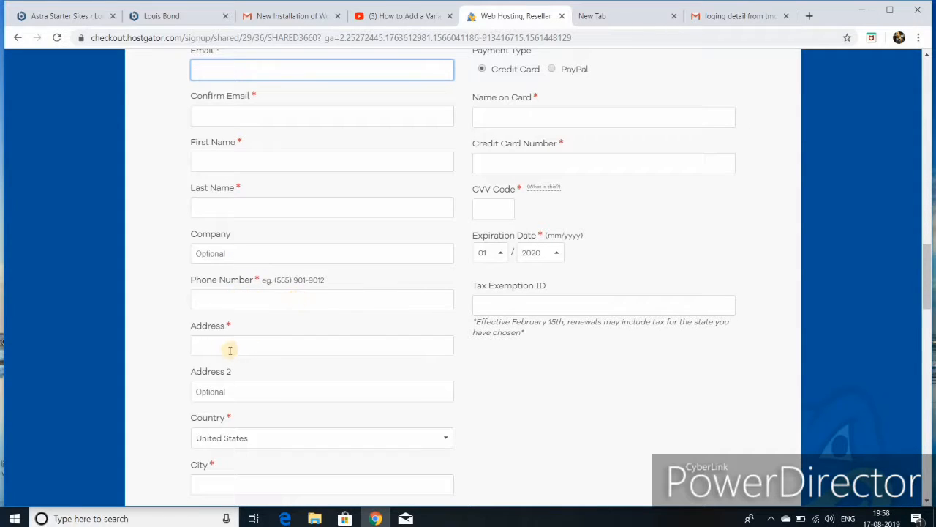
{"action": "scroll", "coordinate": [243, 377], "scroll_direction": "down", "scroll_amount": 3}
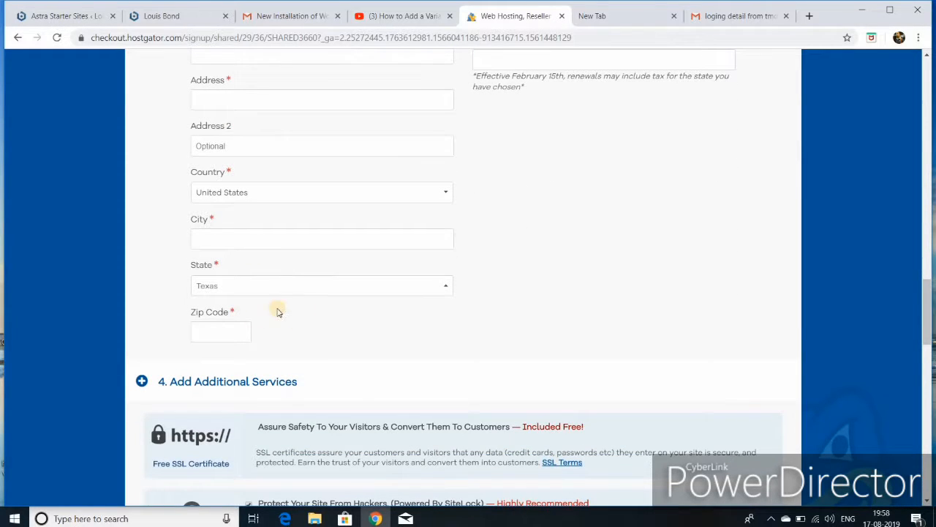
{"action": "scroll", "coordinate": [502, 236], "scroll_direction": "up", "scroll_amount": 2}
{"action": "scroll", "coordinate": [501, 236], "scroll_direction": "up", "scroll_amount": 2}
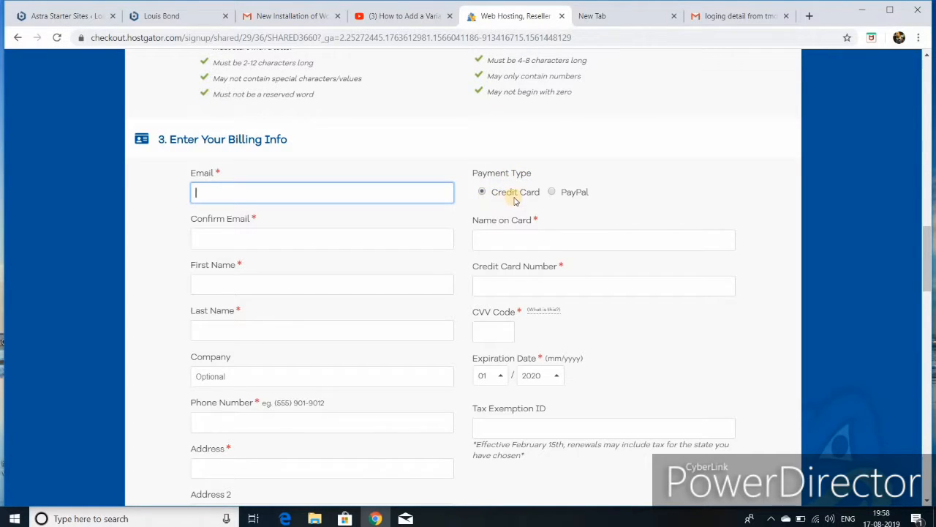
{"action": "left_click", "coordinate": [551, 191]}
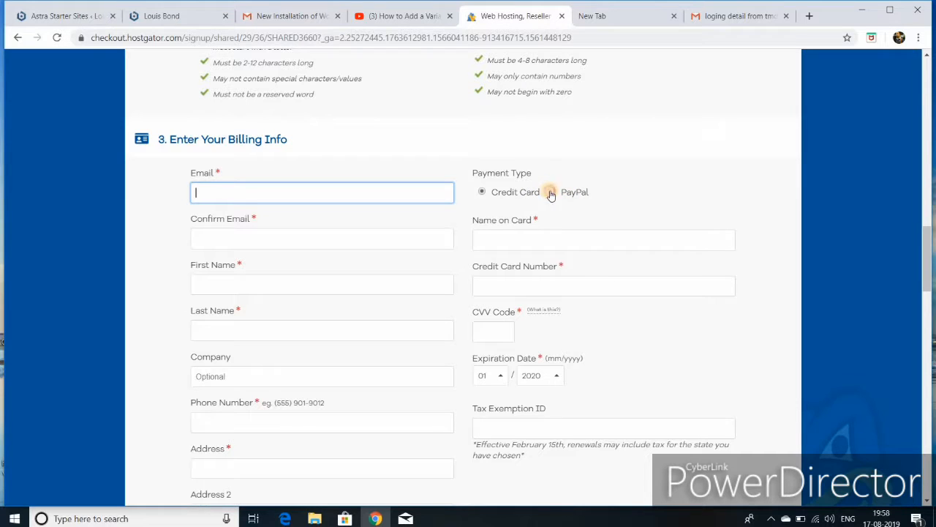
{"action": "left_click", "coordinate": [482, 191]}
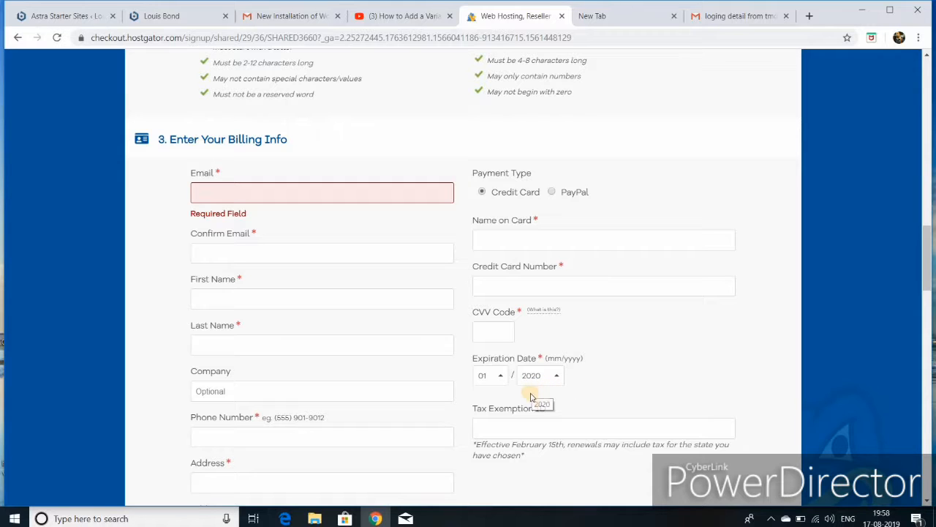
{"action": "scroll", "coordinate": [590, 361], "scroll_direction": "down", "scroll_amount": 1}
{"action": "scroll", "coordinate": [590, 361], "scroll_direction": "down", "scroll_amount": 1}
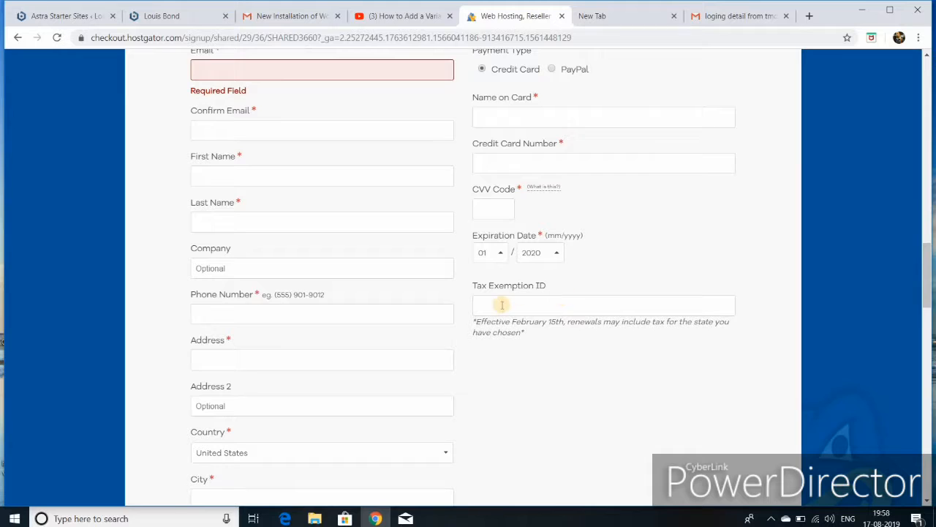
{"action": "scroll", "coordinate": [462, 300], "scroll_direction": "down", "scroll_amount": 3}
{"action": "scroll", "coordinate": [461, 300], "scroll_direction": "down", "scroll_amount": 3}
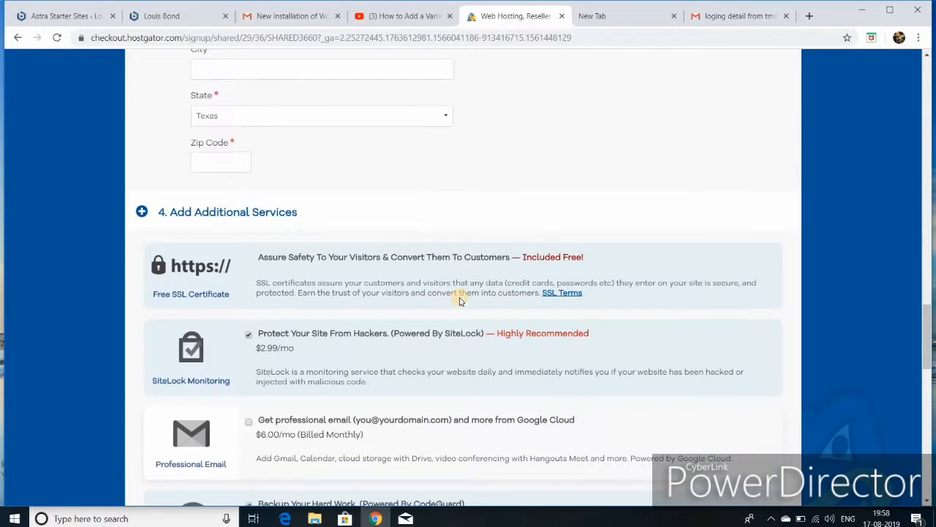
{"action": "scroll", "coordinate": [451, 295], "scroll_direction": "down", "scroll_amount": 2}
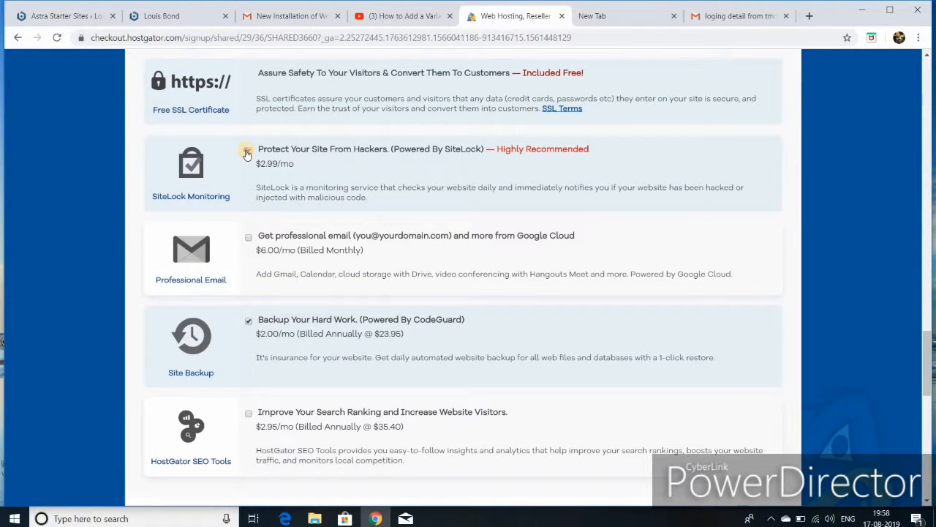
Step: Remove the SiteLock monitoring and CodeGuard backup add-ons from the order
{"action": "left_click", "coordinate": [247, 153]}
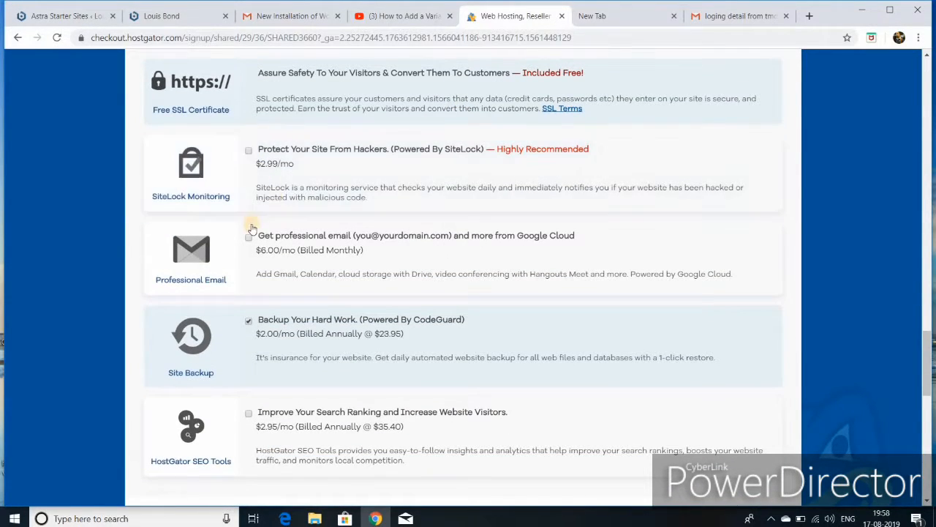
{"action": "left_click", "coordinate": [248, 322]}
{"action": "scroll", "coordinate": [434, 267], "scroll_direction": "down", "scroll_amount": 1}
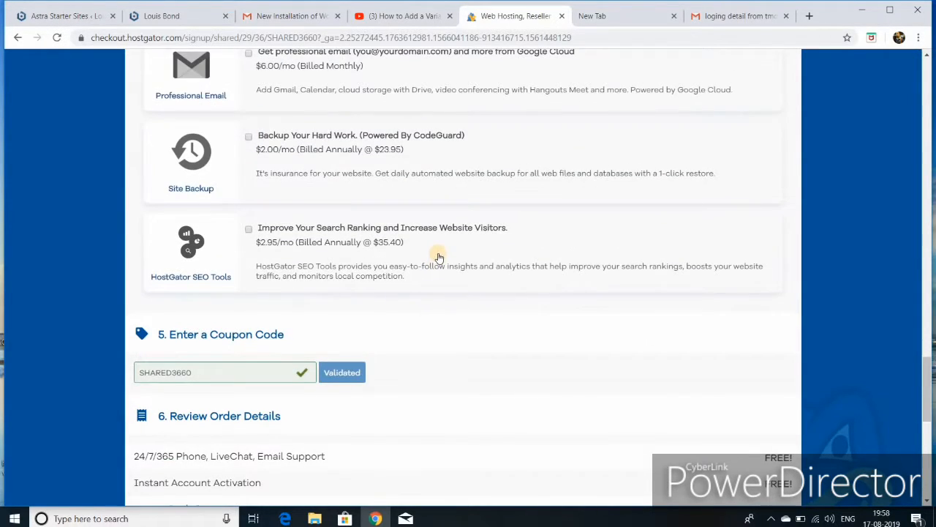
Step: Scroll to the bottom of checkout, then switch to the Gmail hosting login-details email
{"action": "scroll", "coordinate": [437, 258], "scroll_direction": "down", "scroll_amount": 1}
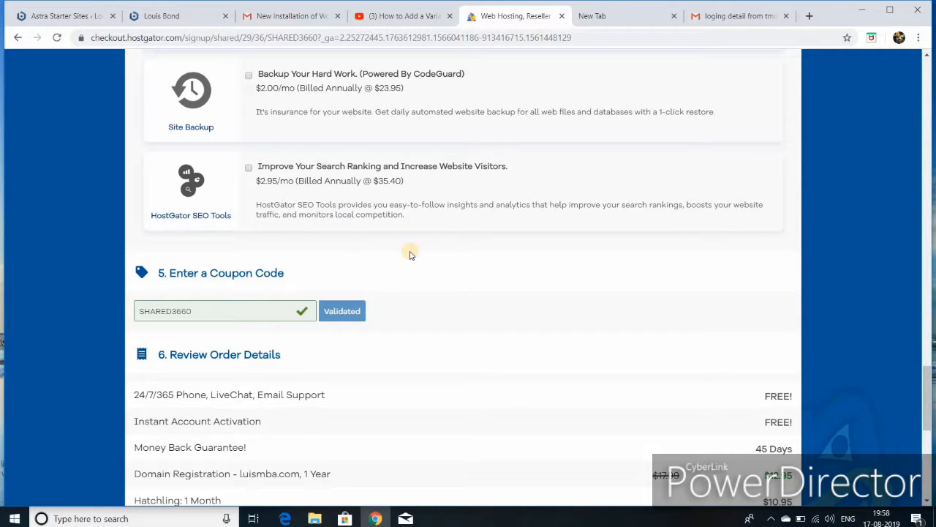
{"action": "scroll", "coordinate": [400, 249], "scroll_direction": "down", "scroll_amount": 5}
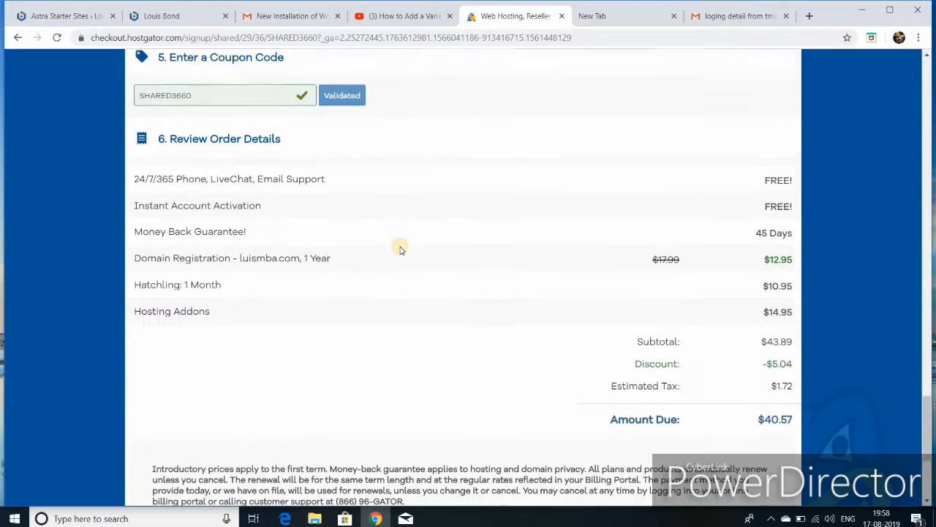
{"action": "scroll", "coordinate": [604, 188], "scroll_direction": "down", "scroll_amount": 1}
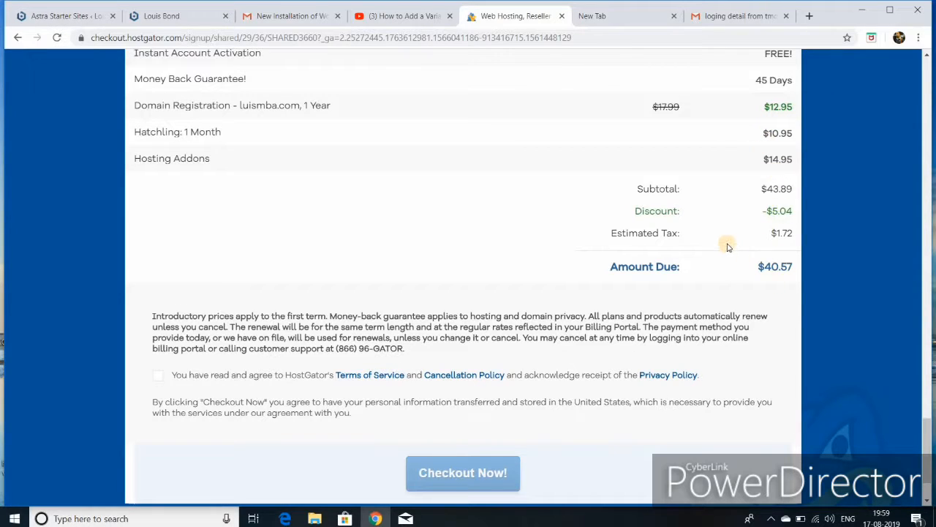
{"action": "scroll", "coordinate": [725, 241], "scroll_direction": "down", "scroll_amount": 1}
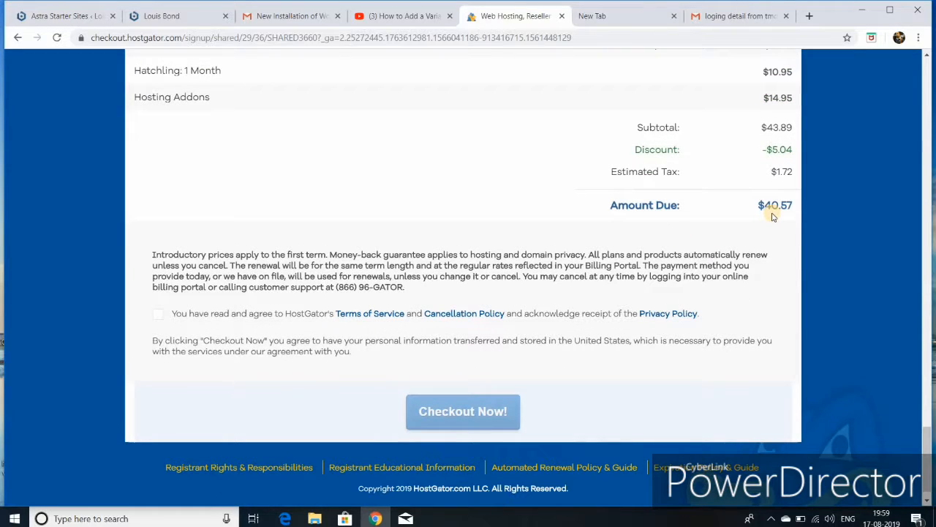
{"action": "scroll", "coordinate": [512, 344], "scroll_direction": "down", "scroll_amount": 1}
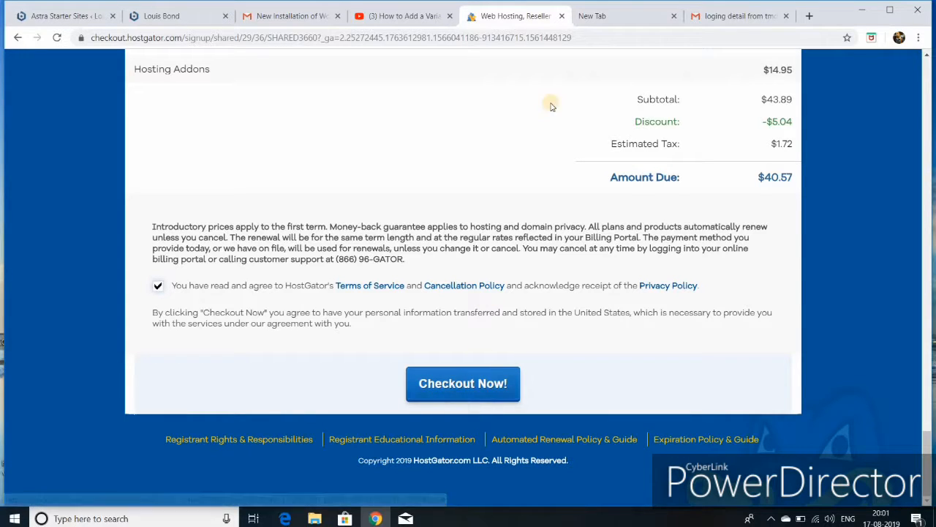
{"action": "left_click", "coordinate": [740, 22]}
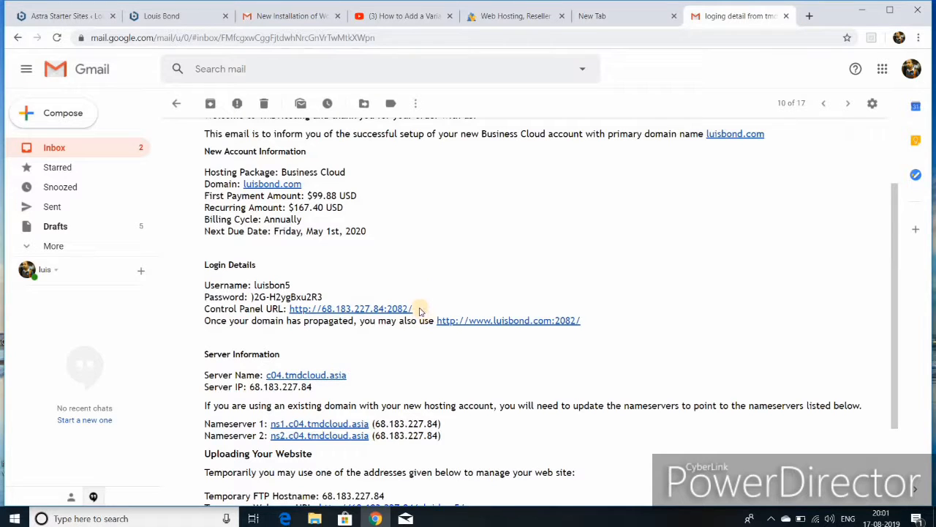
Step: Follow the Control Panel URL under the email's Login Details to reach cPanel login
{"action": "scroll", "coordinate": [419, 310], "scroll_direction": "down", "scroll_amount": 1}
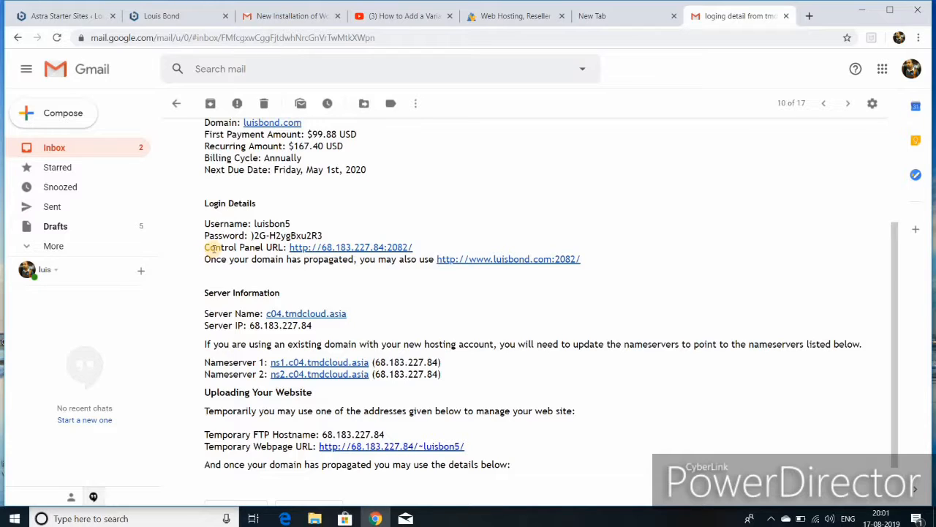
{"action": "left_click", "coordinate": [342, 248]}
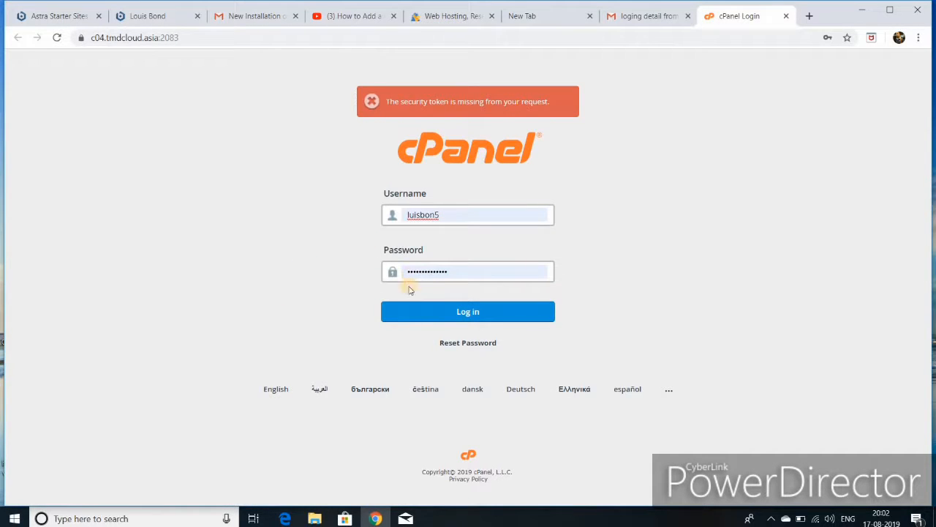
Step: Log in to cPanel, retrying after the token error, and launch Softaculous's WordPress installer
{"action": "left_click", "coordinate": [469, 320]}
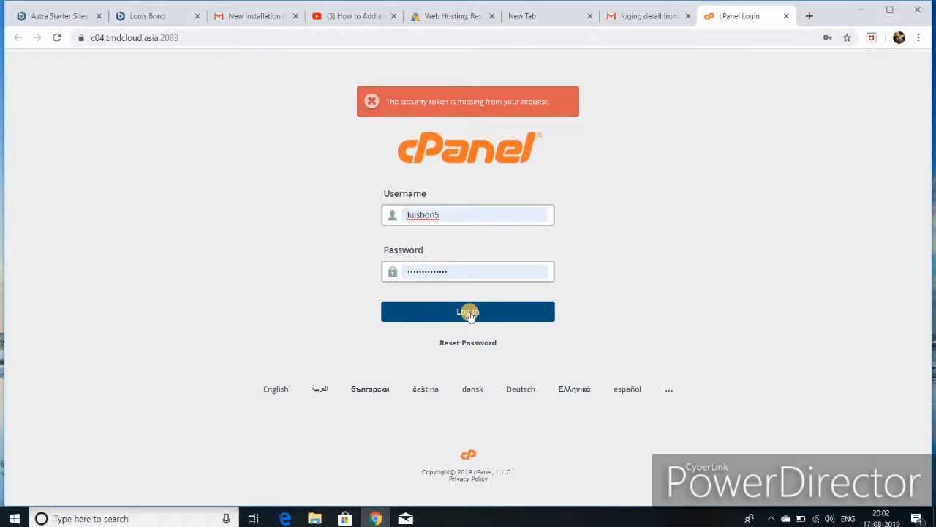
{"action": "left_click", "coordinate": [469, 313]}
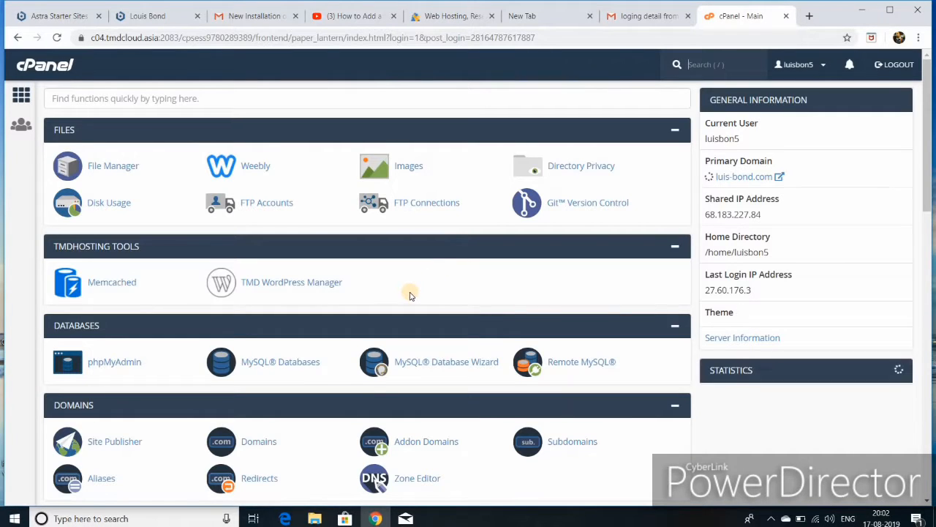
{"action": "scroll", "coordinate": [410, 294], "scroll_direction": "down", "scroll_amount": 3}
{"action": "scroll", "coordinate": [410, 300], "scroll_direction": "down", "scroll_amount": 10}
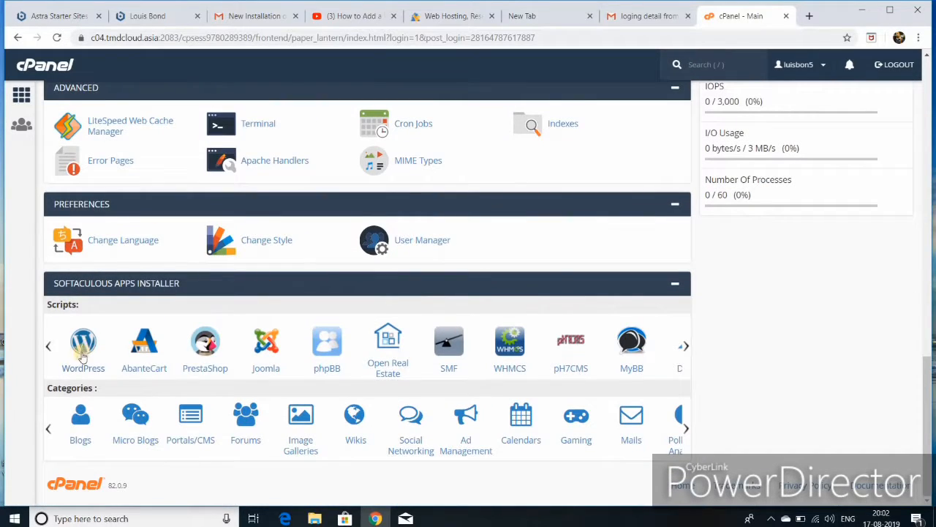
{"action": "left_click", "coordinate": [84, 348]}
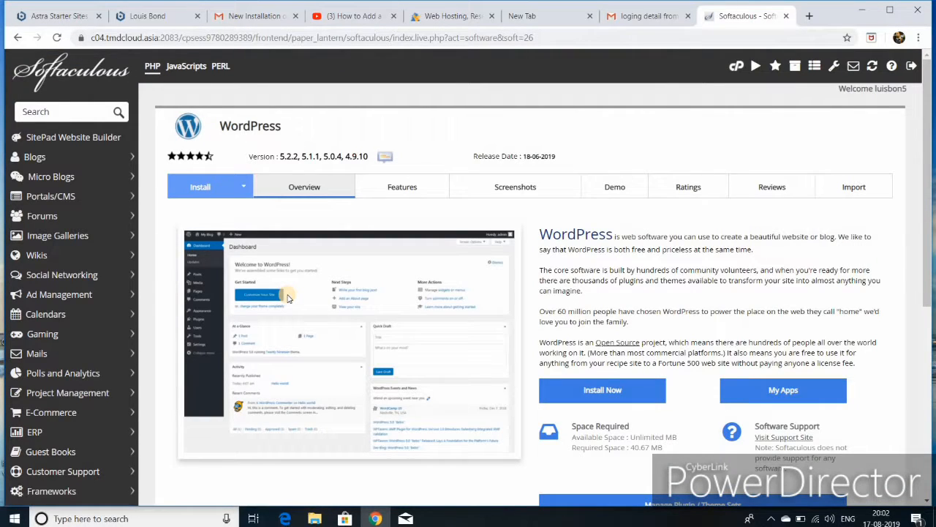
Step: Bring up the Install tab of Softaculous's WordPress page to reach the install form
{"action": "left_click", "coordinate": [216, 188]}
{"action": "scroll", "coordinate": [357, 271], "scroll_direction": "down", "scroll_amount": 2}
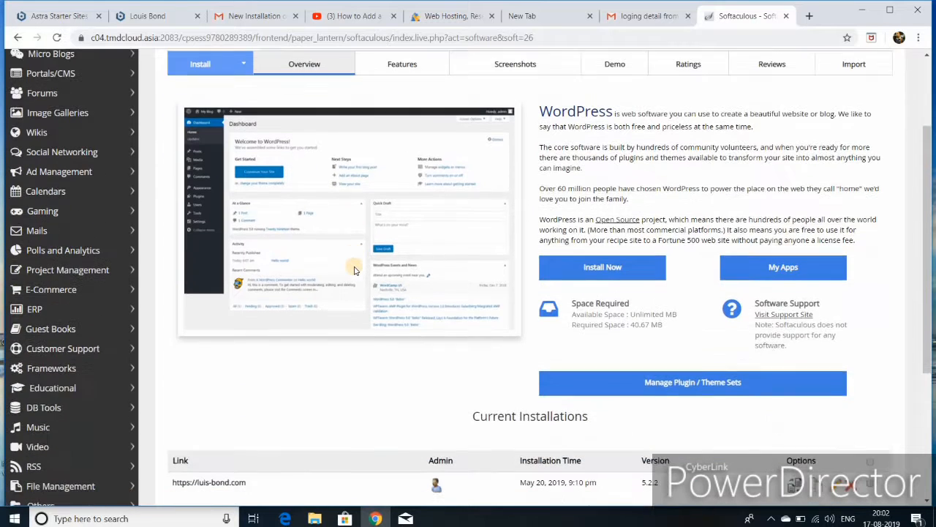
{"action": "scroll", "coordinate": [346, 285], "scroll_direction": "up", "scroll_amount": 3}
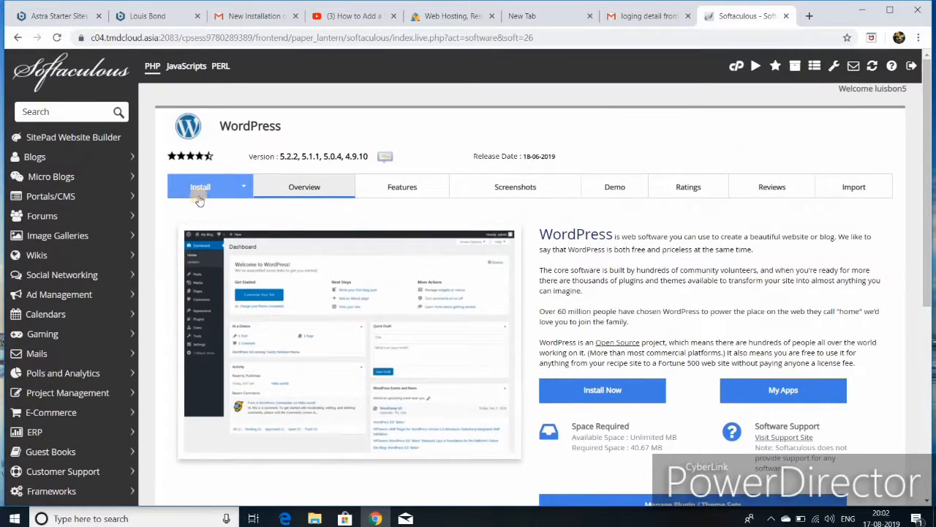
{"action": "left_click", "coordinate": [201, 187]}
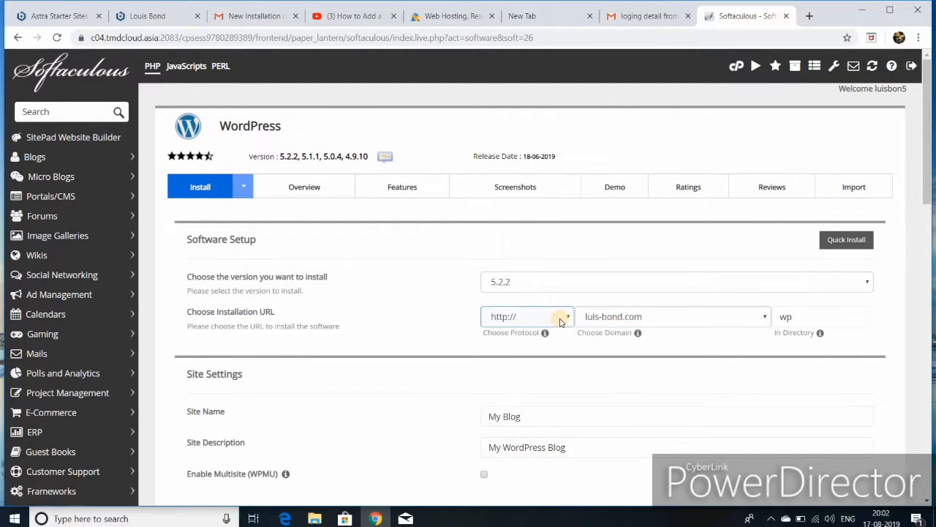
{"action": "scroll", "coordinate": [683, 259], "scroll_direction": "down", "scroll_amount": 1}
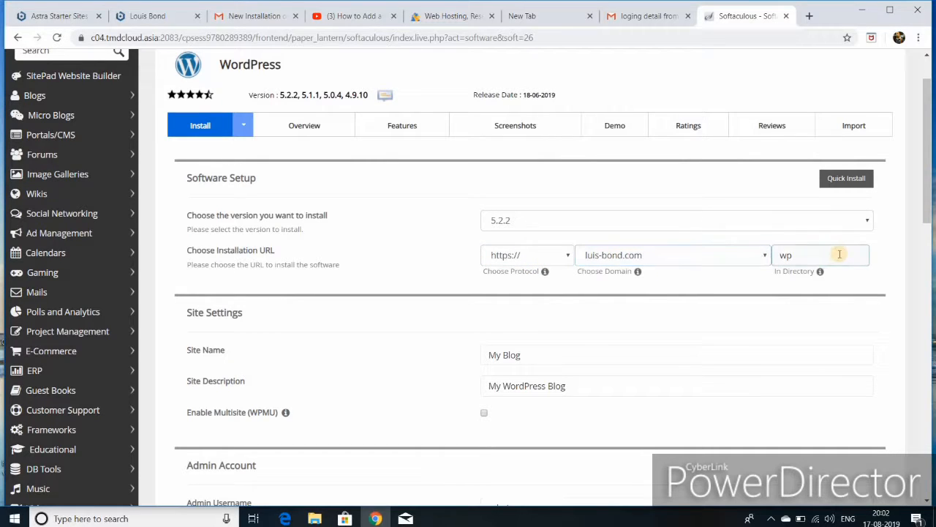
{"action": "double_click", "coordinate": [800, 256]}
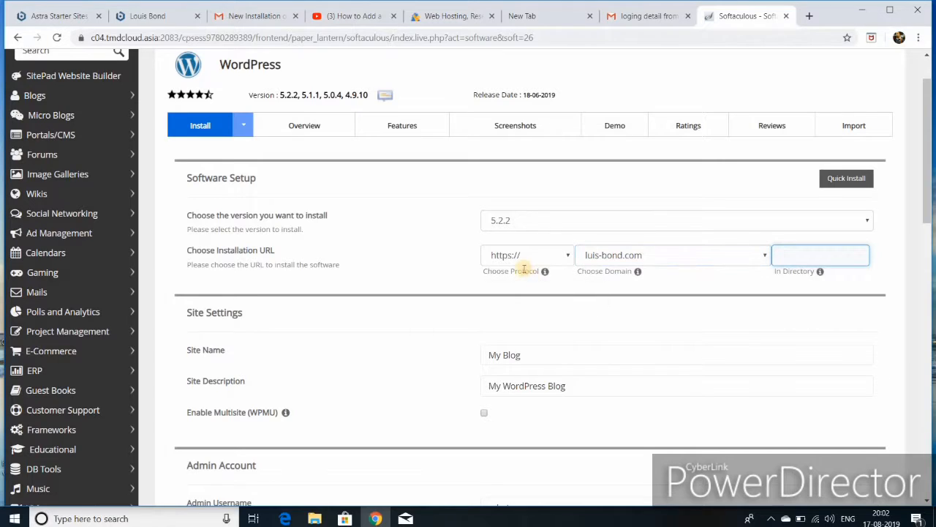
{"action": "left_click", "coordinate": [567, 256]}
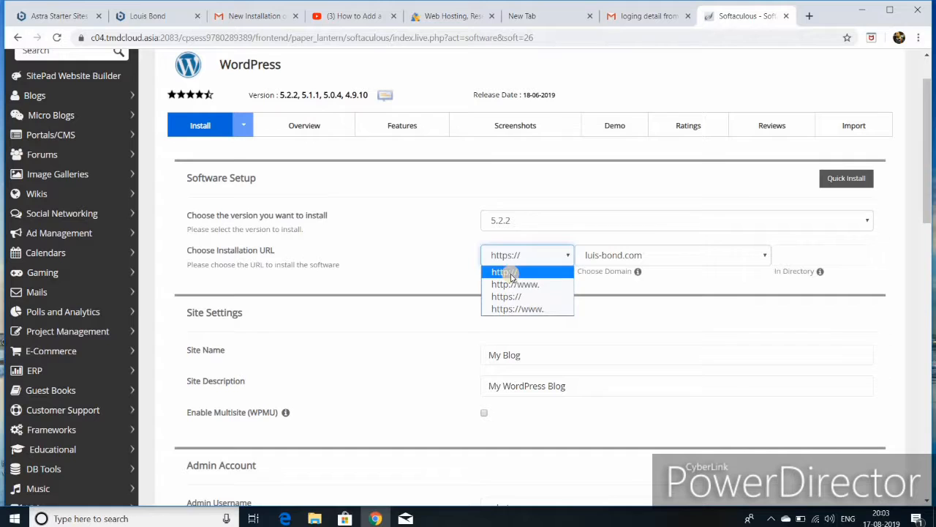
{"action": "left_click", "coordinate": [730, 263]}
{"action": "left_click", "coordinate": [730, 262]}
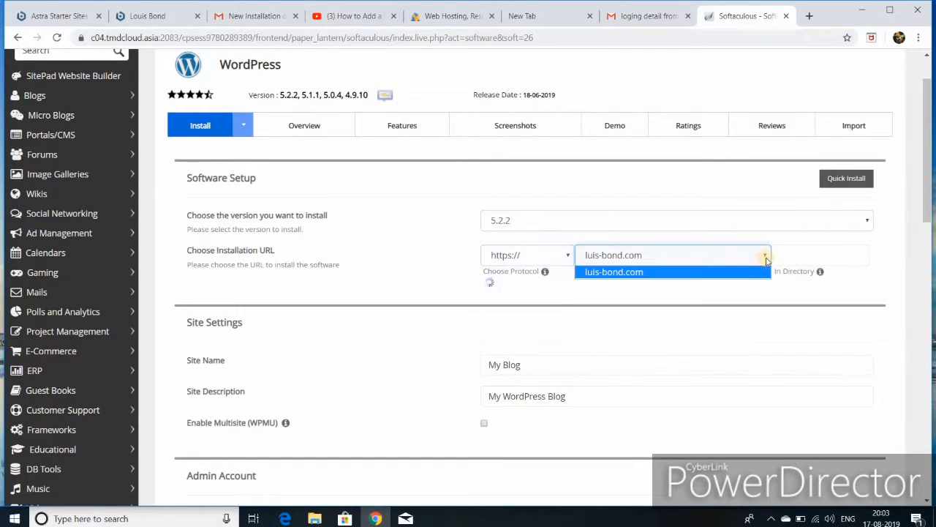
{"action": "left_click", "coordinate": [732, 272]}
{"action": "scroll", "coordinate": [591, 345], "scroll_direction": "down", "scroll_amount": 3}
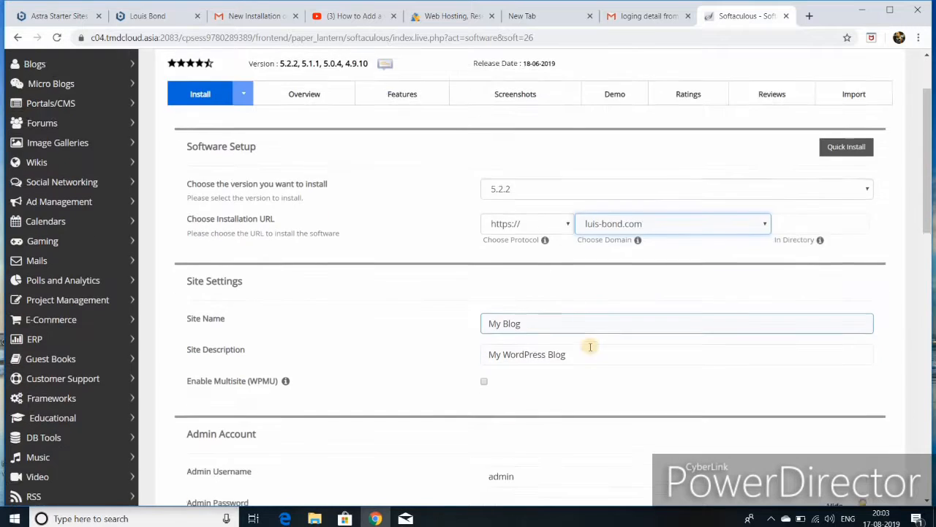
Step: Clear the default text from the Site Description field
{"action": "left_click", "coordinate": [530, 235]}
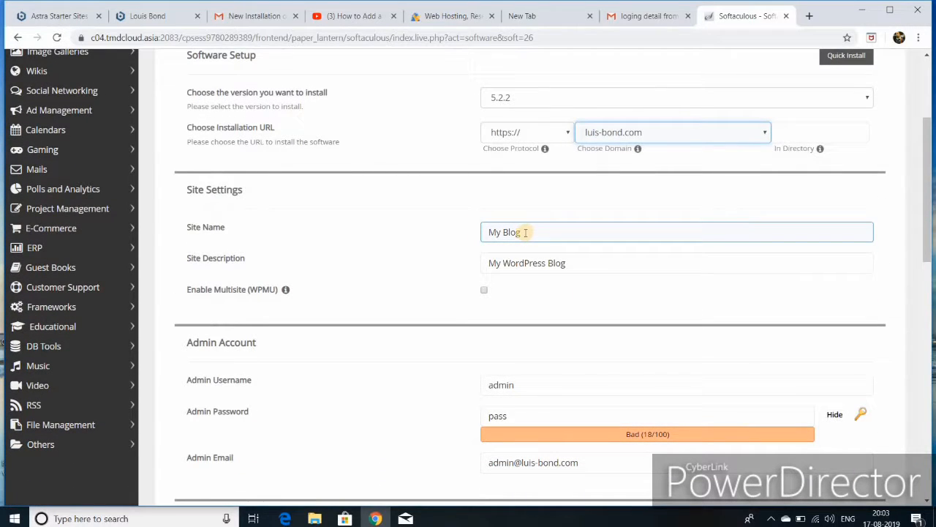
{"action": "left_click", "coordinate": [558, 268]}
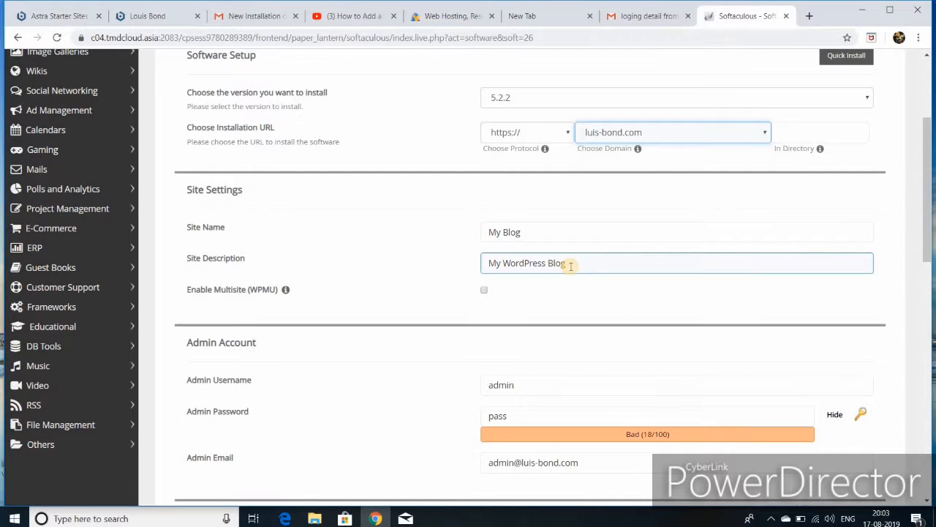
{"action": "scroll", "coordinate": [571, 265], "scroll_direction": "down", "scroll_amount": 3}
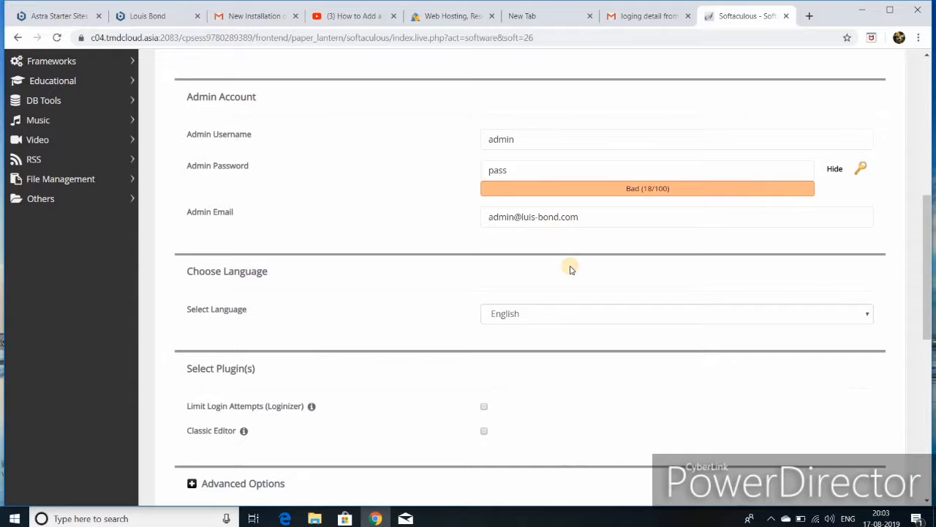
{"action": "scroll", "coordinate": [570, 268], "scroll_direction": "up", "scroll_amount": 3}
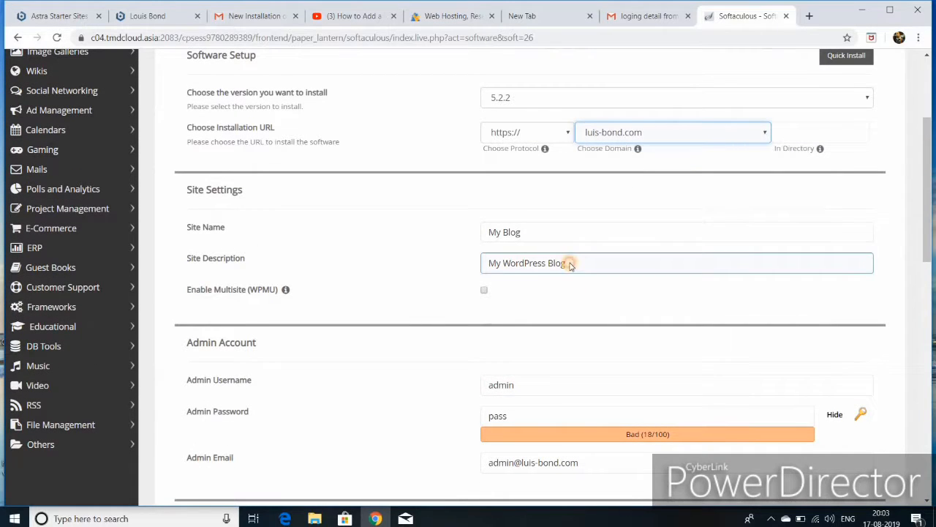
{"action": "left_click", "coordinate": [571, 266]}
{"action": "key", "text": "BackSpace"}
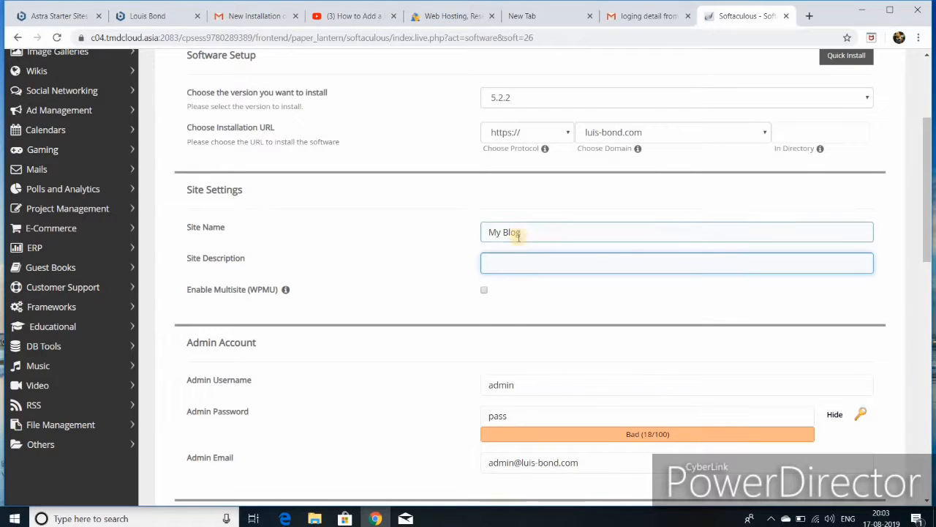
Step: Fill Site Name with the owner's saved name and trim the description to 'tutorial'
{"action": "double_click", "coordinate": [522, 234]}
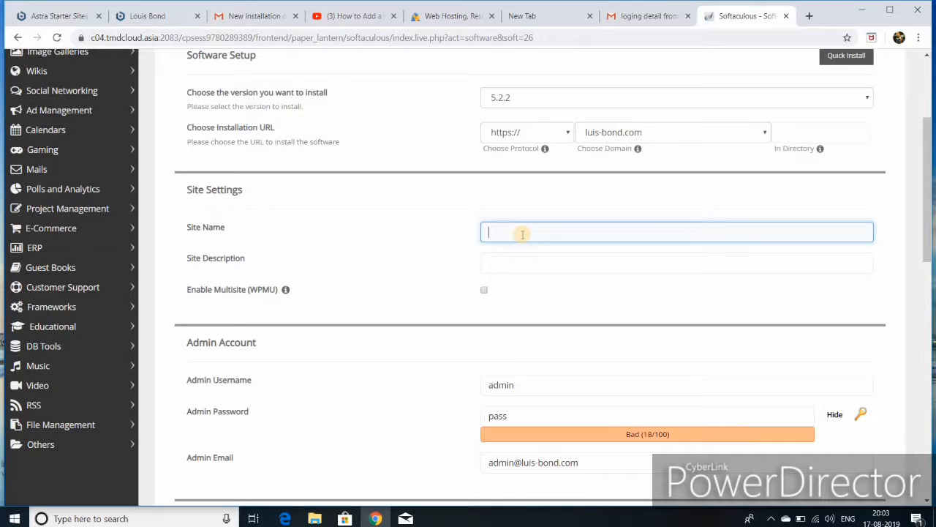
{"action": "left_click", "coordinate": [522, 234]}
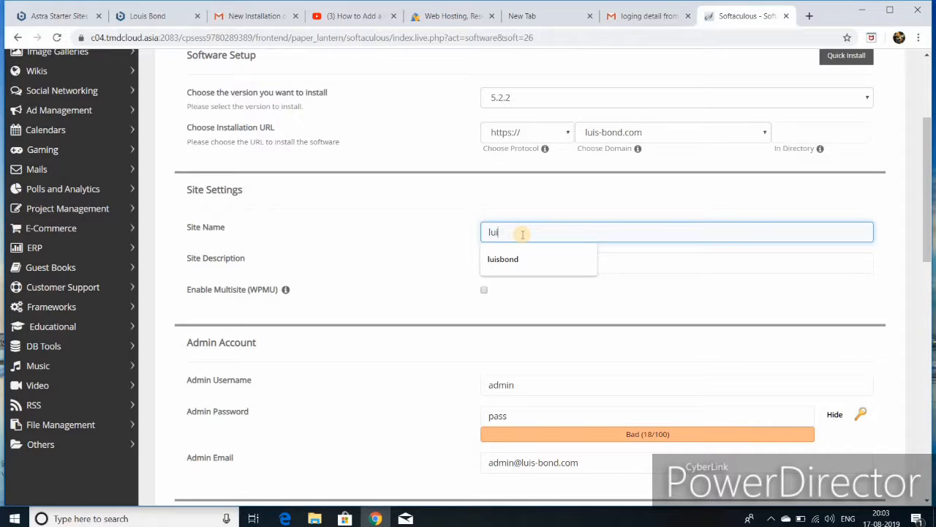
{"action": "left_click", "coordinate": [515, 263]}
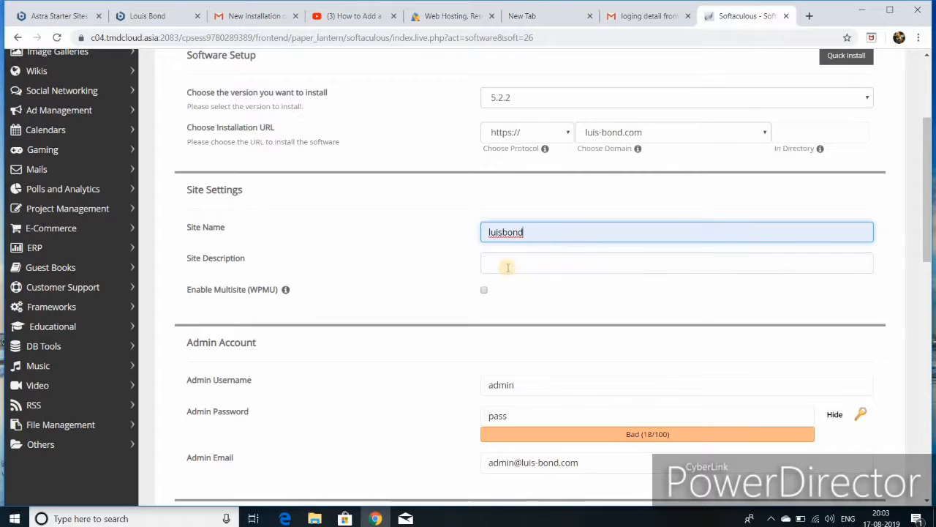
{"action": "left_click", "coordinate": [501, 262]}
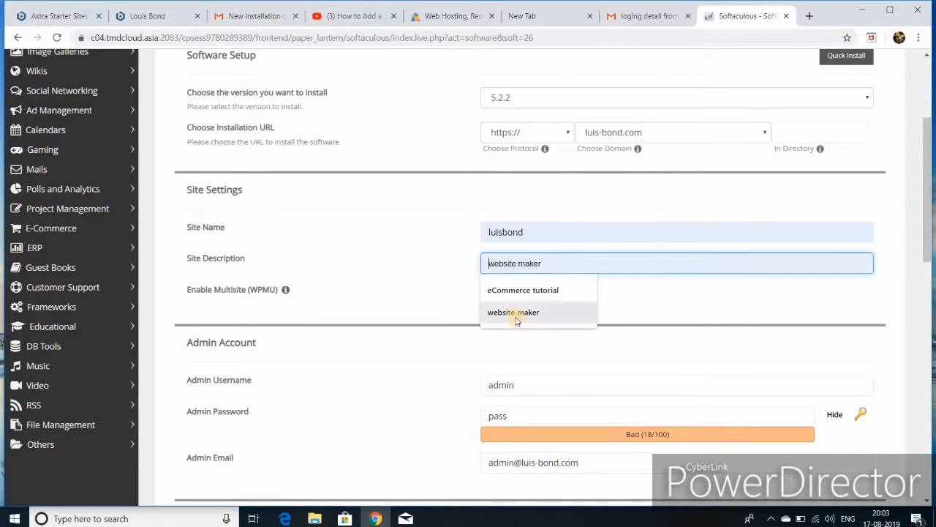
{"action": "left_click", "coordinate": [525, 291]}
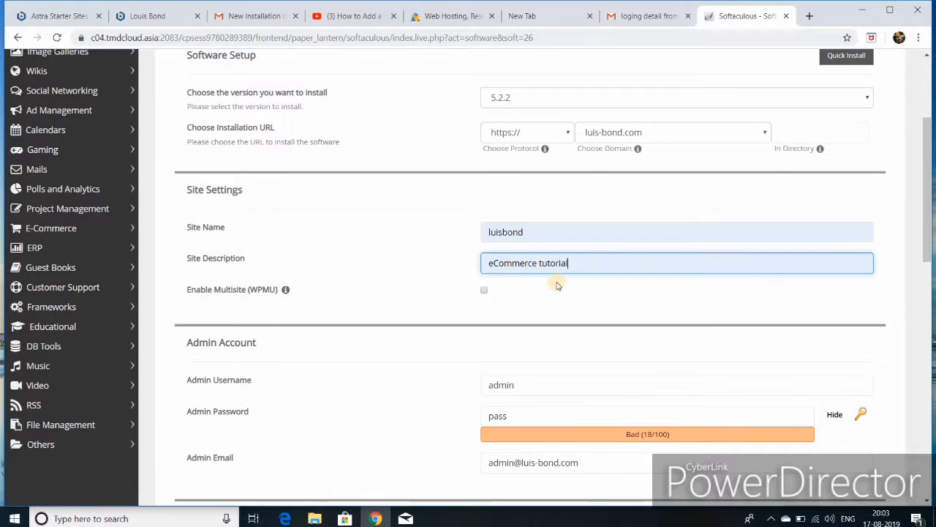
{"action": "key", "text": "BackSpace"}
{"action": "key", "text": "BackSpace"}
{"action": "key", "text": "BackSpace"}
{"action": "key", "text": "BackSpace"}
{"action": "key", "text": "BackSpace"}
{"action": "key", "text": "BackSpace"}
{"action": "key", "text": "BackSpace"}
{"action": "key", "text": "BackSpace"}
{"action": "key", "text": "BackSpace"}
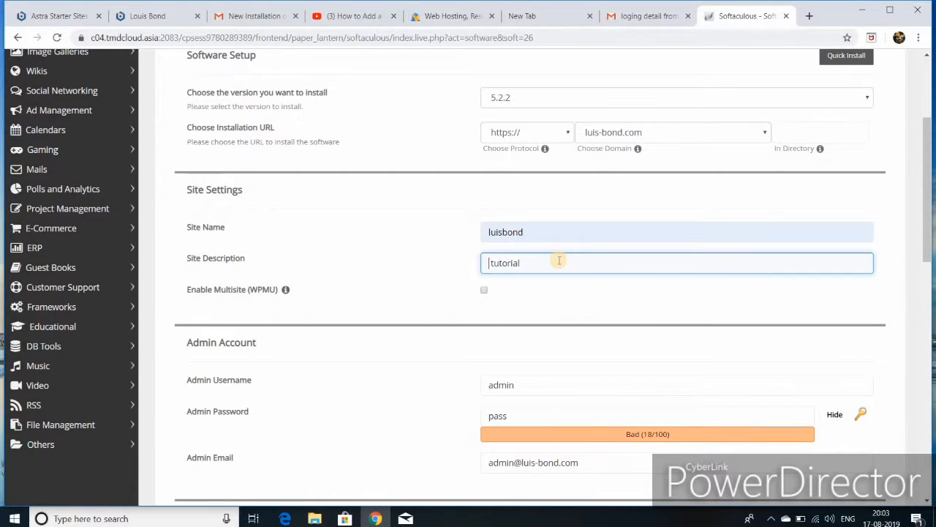
{"action": "scroll", "coordinate": [556, 327], "scroll_direction": "down", "scroll_amount": 1}
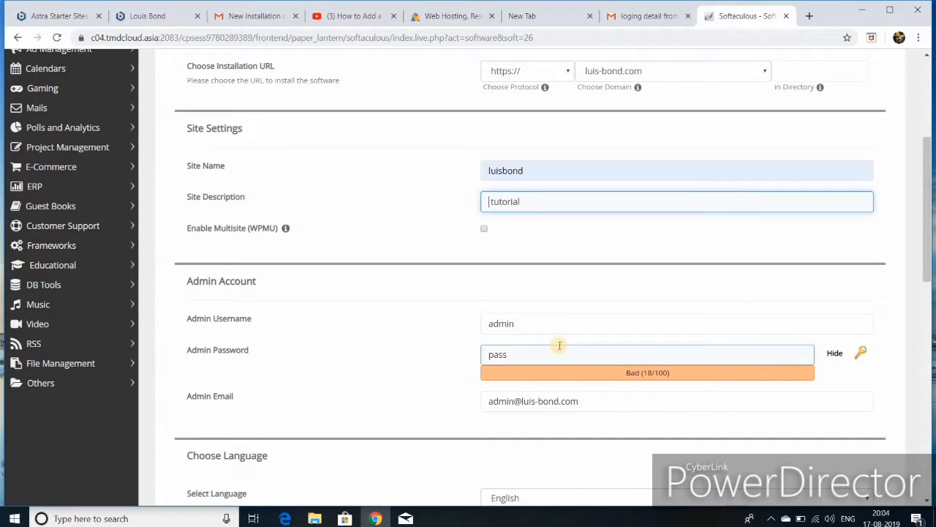
{"action": "scroll", "coordinate": [556, 350], "scroll_direction": "down", "scroll_amount": 1}
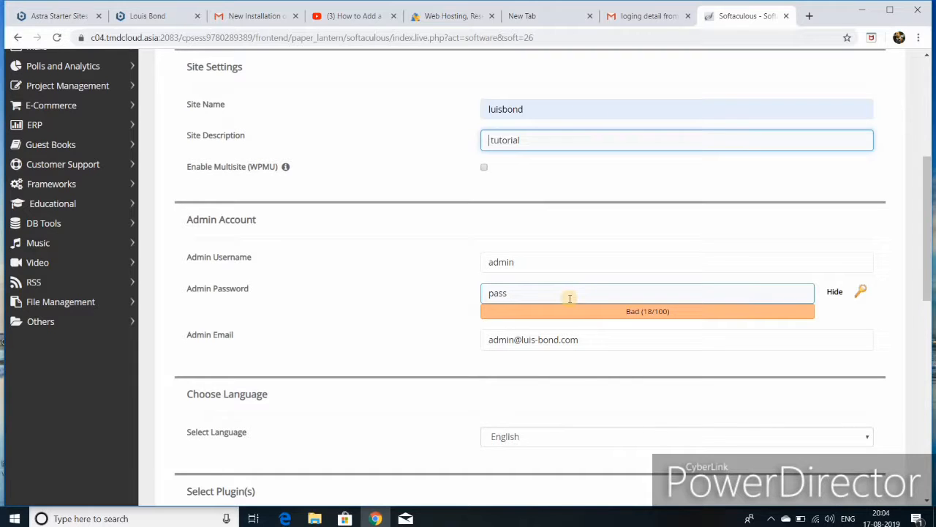
{"action": "left_click", "coordinate": [545, 292]}
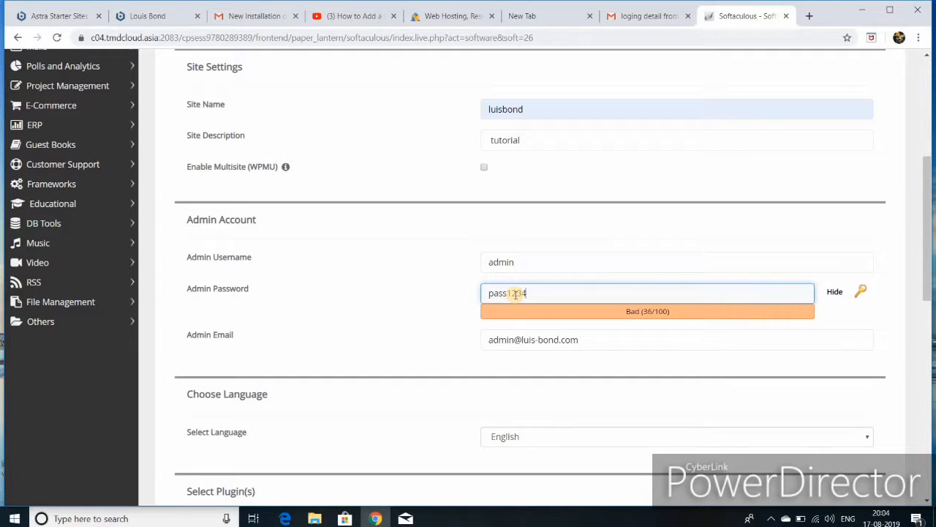
{"action": "scroll", "coordinate": [534, 289], "scroll_direction": "down", "scroll_amount": 3}
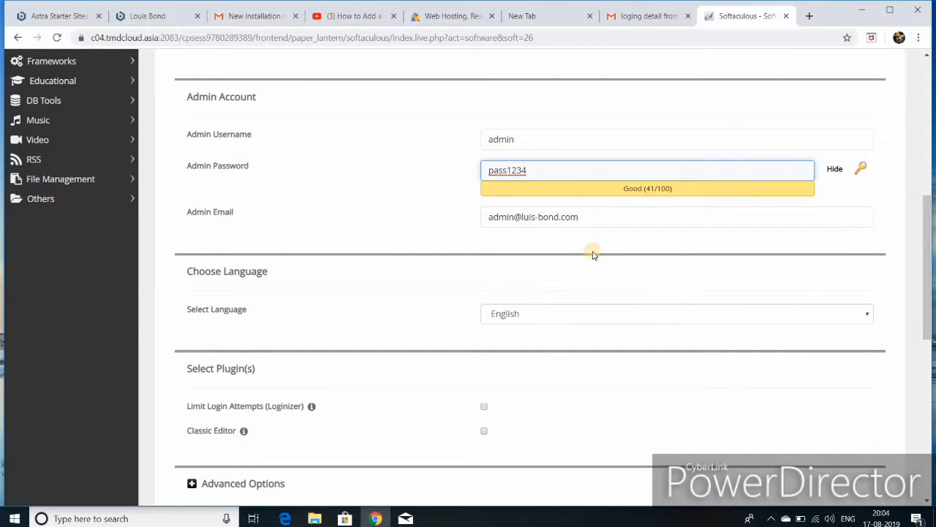
{"action": "scroll", "coordinate": [594, 254], "scroll_direction": "down", "scroll_amount": 1}
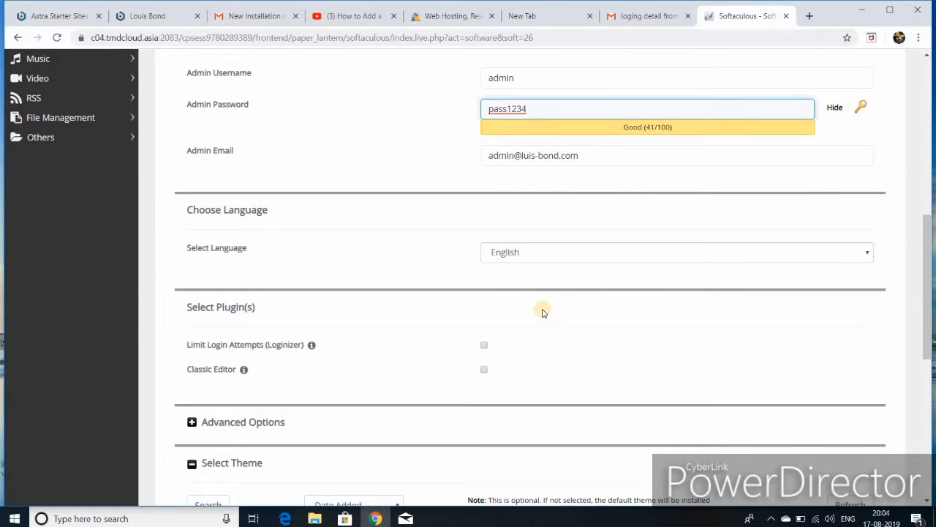
{"action": "scroll", "coordinate": [543, 312], "scroll_direction": "down", "scroll_amount": 1}
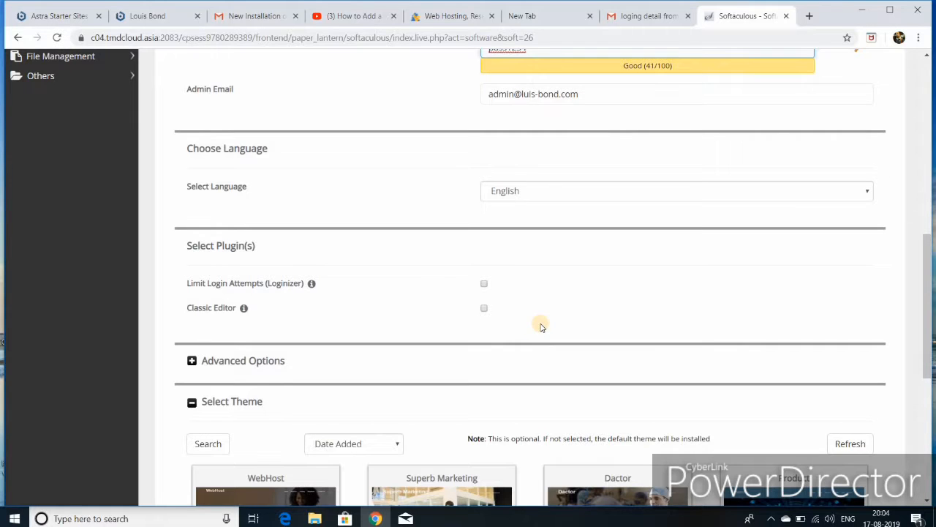
{"action": "scroll", "coordinate": [542, 327], "scroll_direction": "down", "scroll_amount": 1}
{"action": "scroll", "coordinate": [535, 310], "scroll_direction": "down", "scroll_amount": 5}
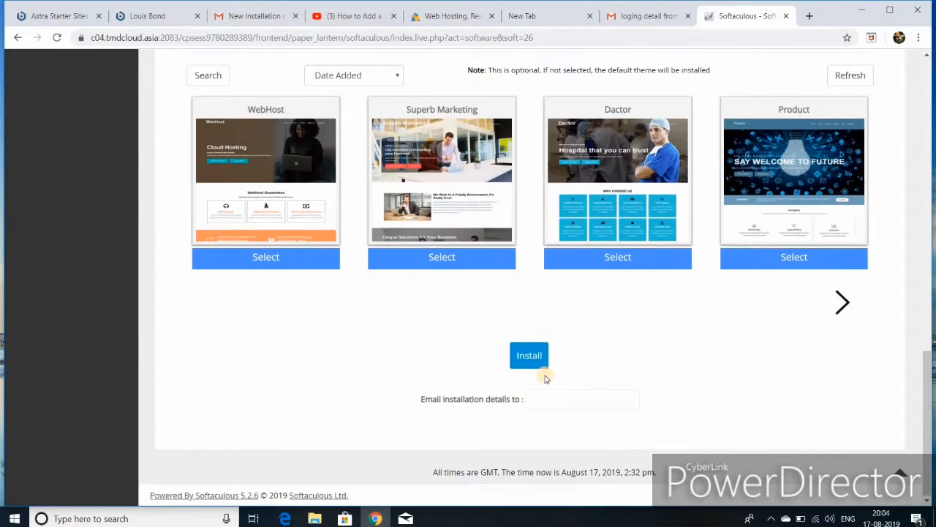
{"action": "left_click", "coordinate": [535, 365]}
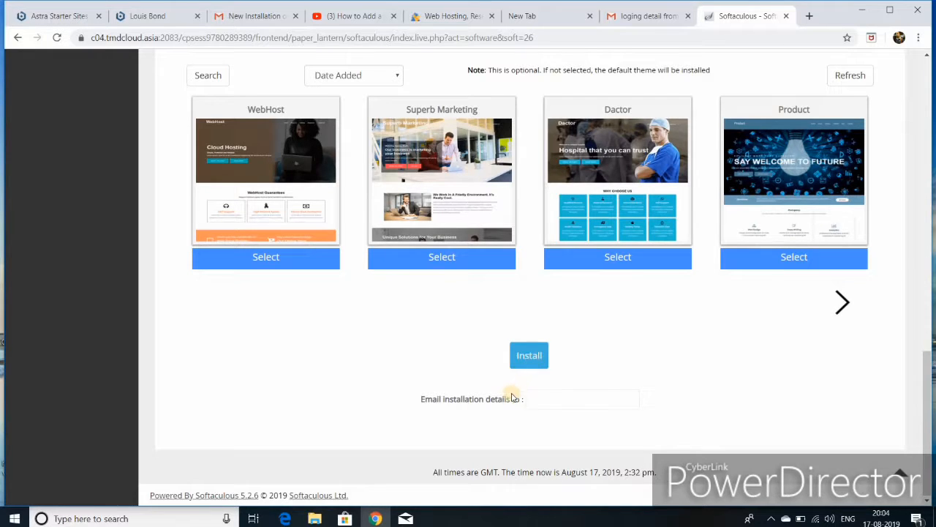
{"action": "left_click", "coordinate": [536, 364]}
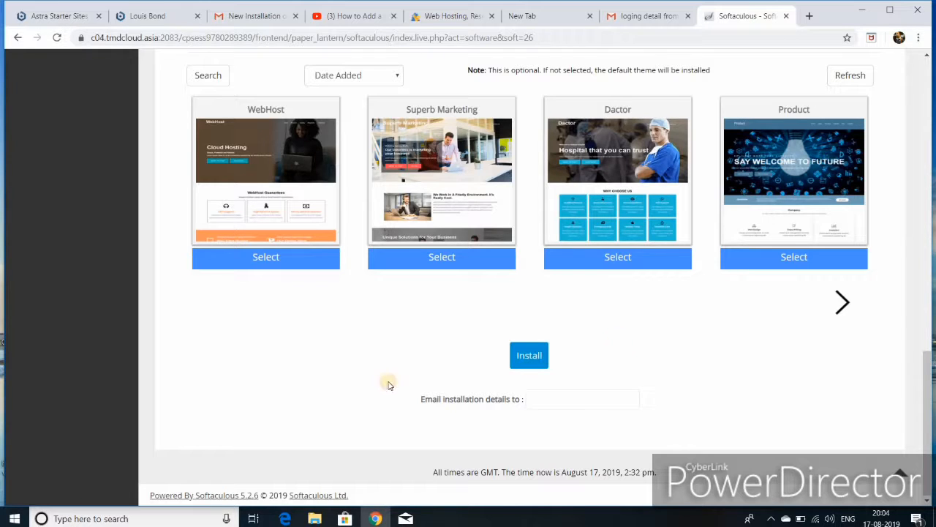
{"action": "scroll", "coordinate": [490, 310], "scroll_direction": "up", "scroll_amount": 1}
{"action": "scroll", "coordinate": [490, 309], "scroll_direction": "up", "scroll_amount": 10}
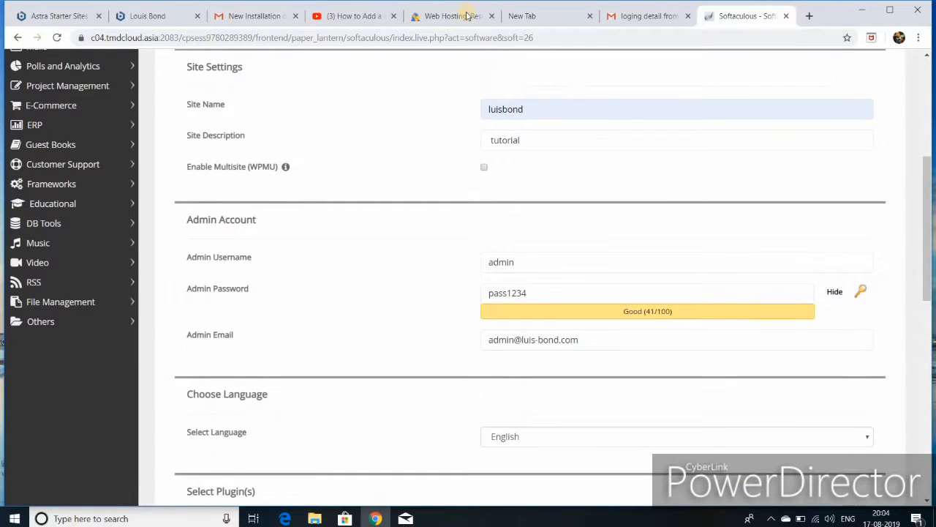
{"action": "scroll", "coordinate": [442, 132], "scroll_direction": "up", "scroll_amount": 3}
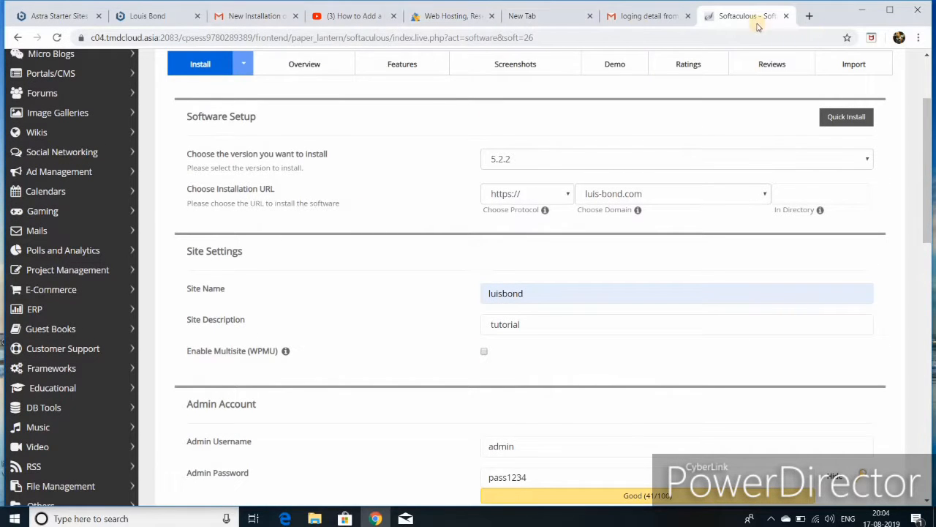
Step: Open the Admin URL from the New Installation of WordPress email to reach wp-login.php
{"action": "left_click", "coordinate": [242, 16]}
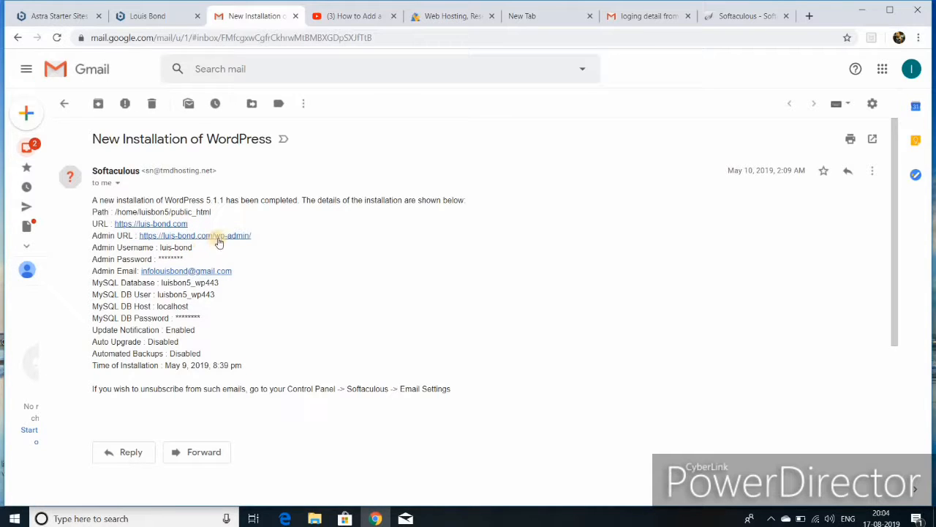
{"action": "left_click", "coordinate": [218, 235]}
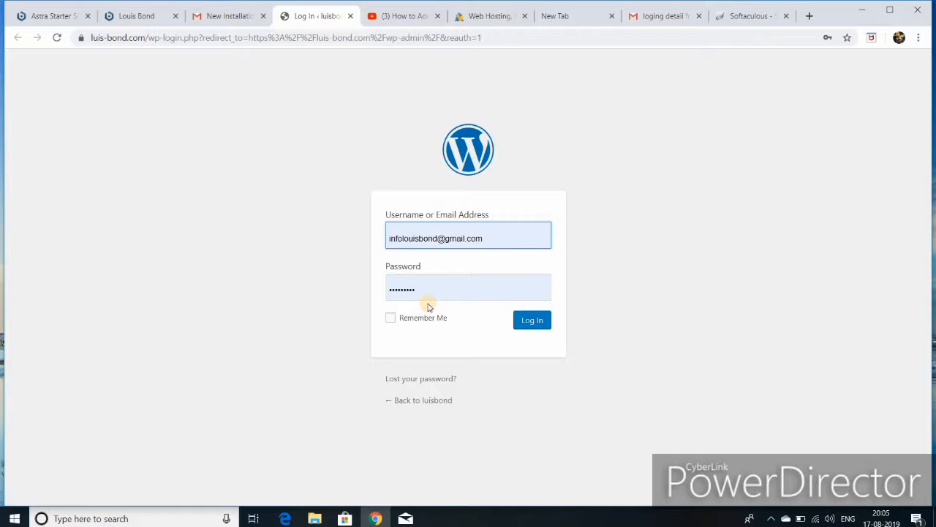
Step: Log in with Remember Me ticked, then close the live Dashboard and Softaculous tabs
{"action": "left_click", "coordinate": [391, 317]}
{"action": "left_click", "coordinate": [526, 321]}
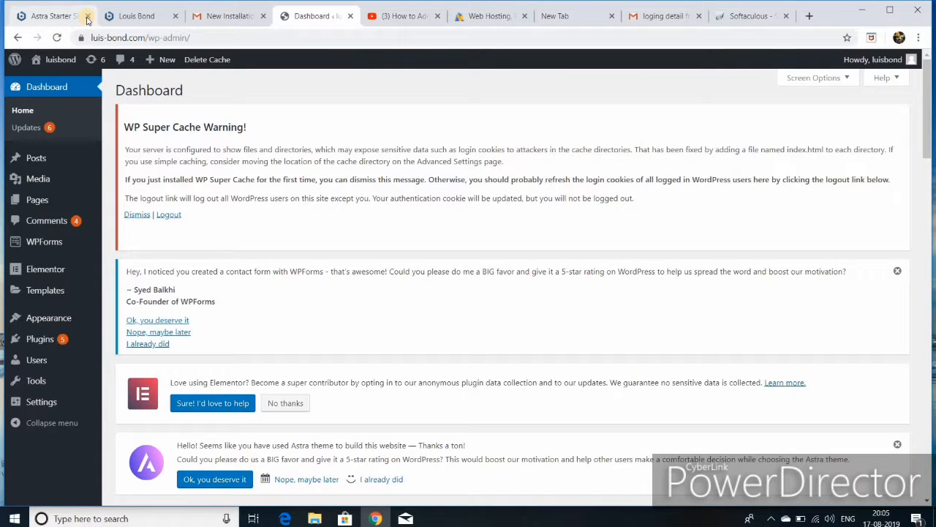
{"action": "left_click", "coordinate": [350, 15]}
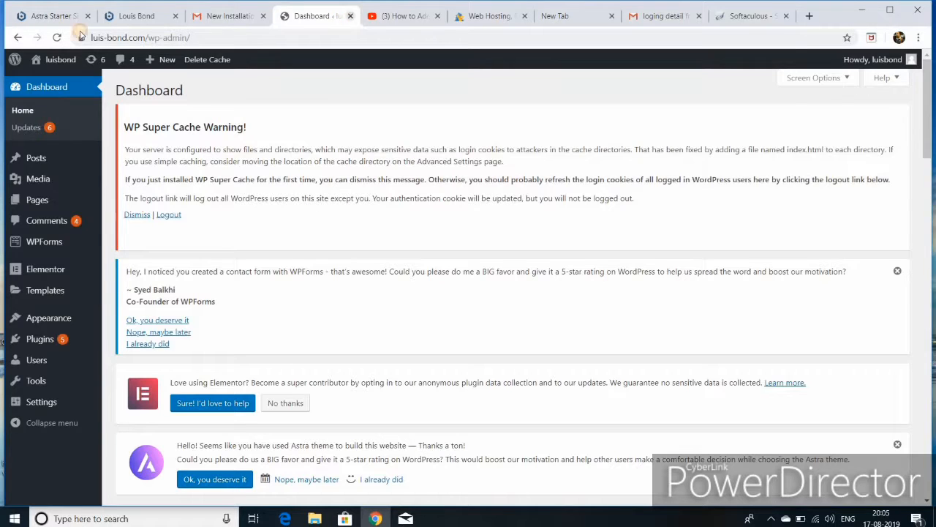
{"action": "left_click", "coordinate": [17, 37]}
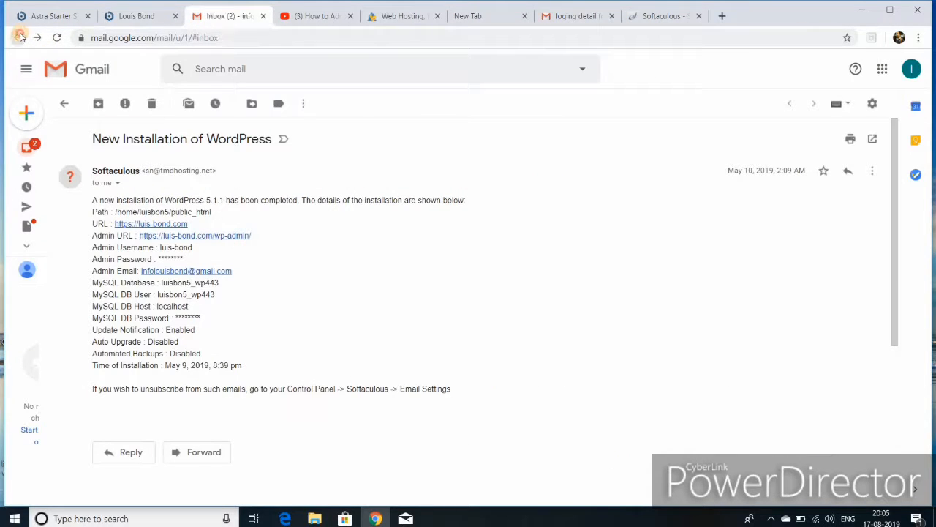
{"action": "left_click", "coordinate": [699, 16]}
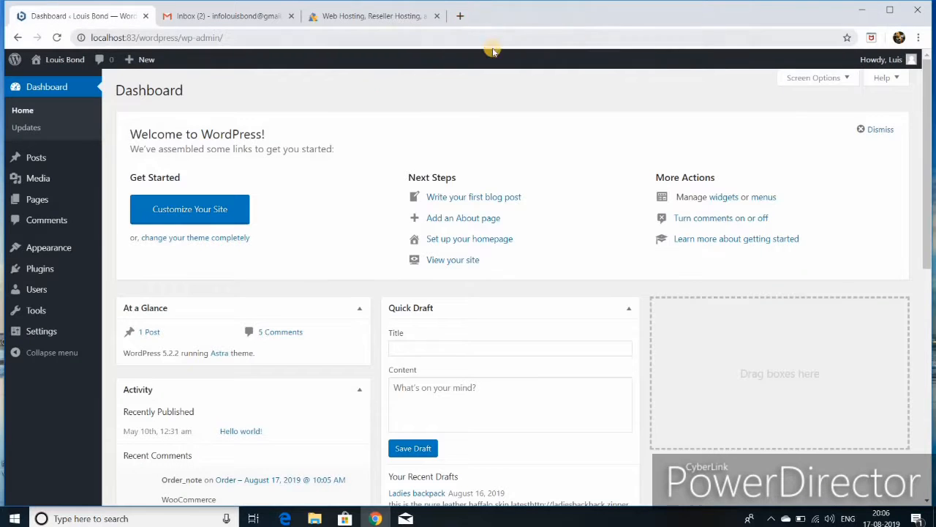
Step: Close the Web Hosting and Gmail Inbox tabs, leaving only the localhost:83 Dashboard
{"action": "left_click", "coordinate": [436, 16]}
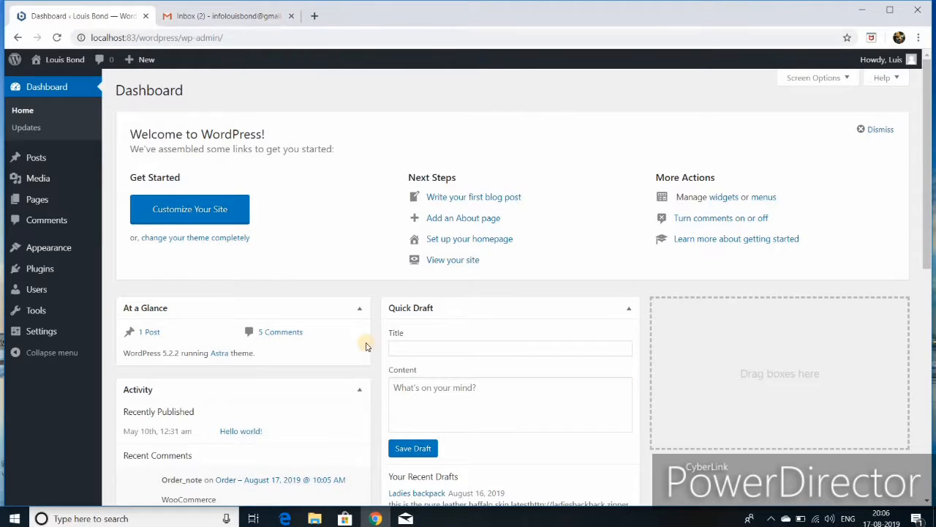
{"action": "left_click", "coordinate": [290, 16]}
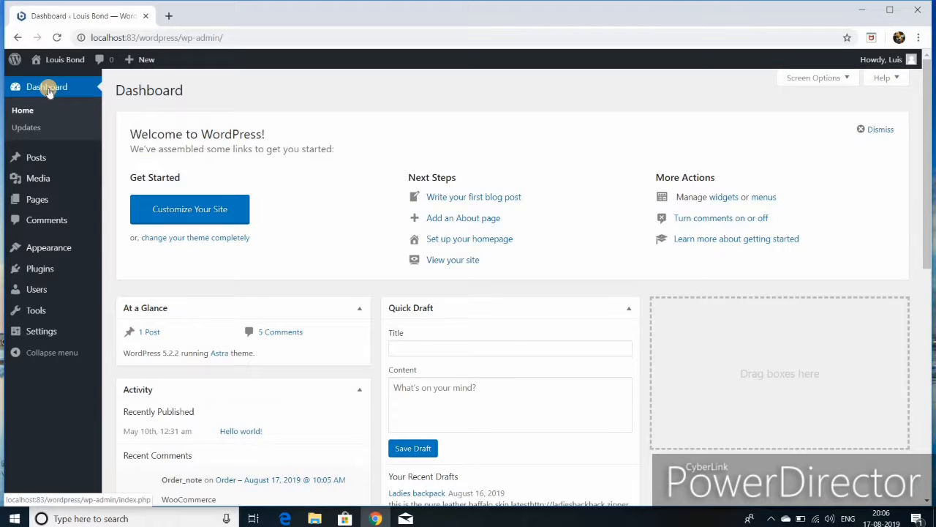
{"action": "mouse_move", "coordinate": [62, 63]}
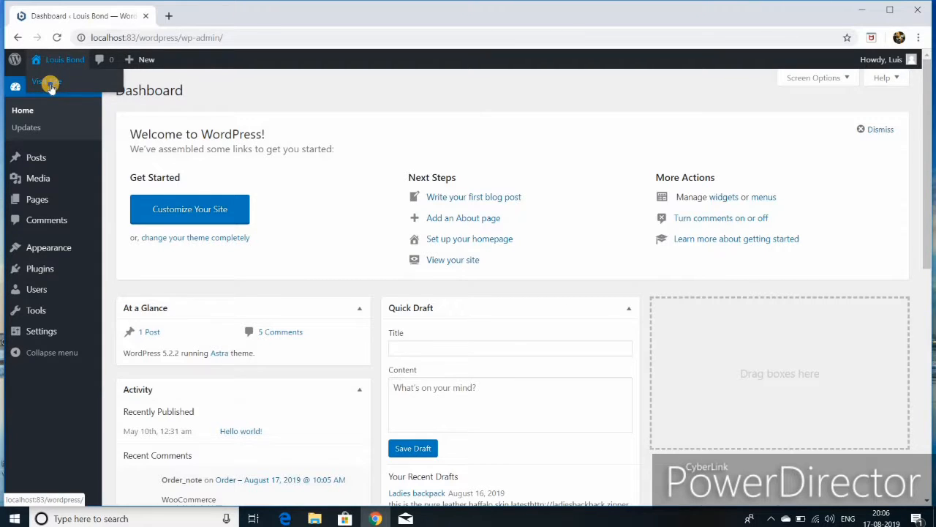
Step: Open localhost:83/wordpress/ in a new tab from Visit Site, view it, then return to Dashboard
{"action": "right_click", "coordinate": [51, 86]}
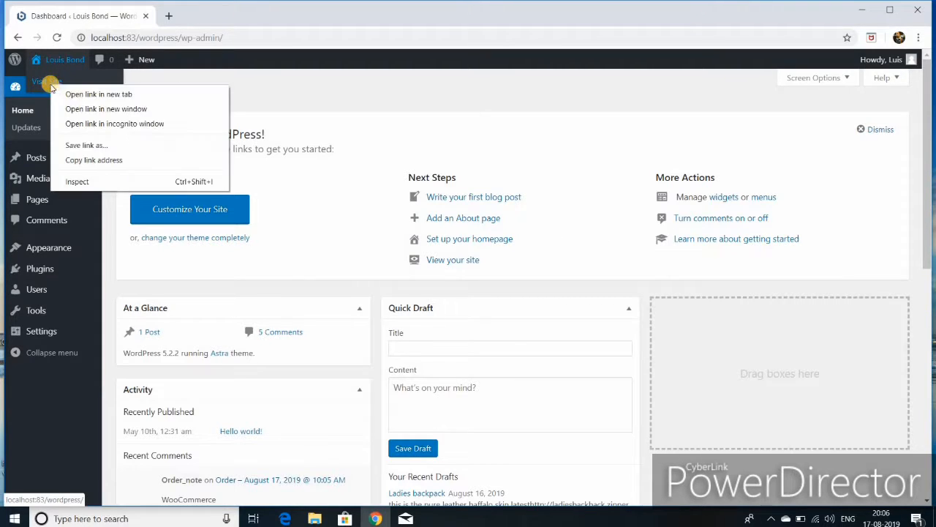
{"action": "left_click", "coordinate": [91, 98]}
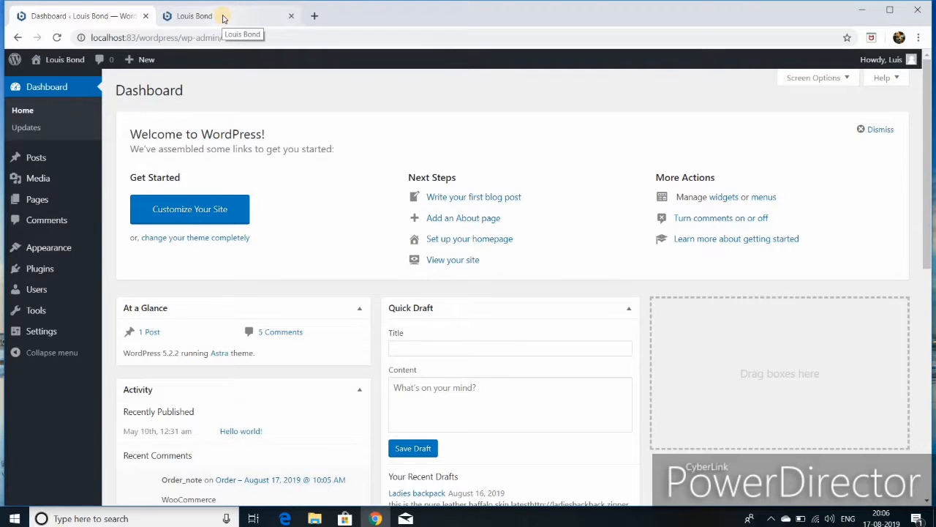
{"action": "scroll", "coordinate": [316, 387], "scroll_direction": "down", "scroll_amount": 4}
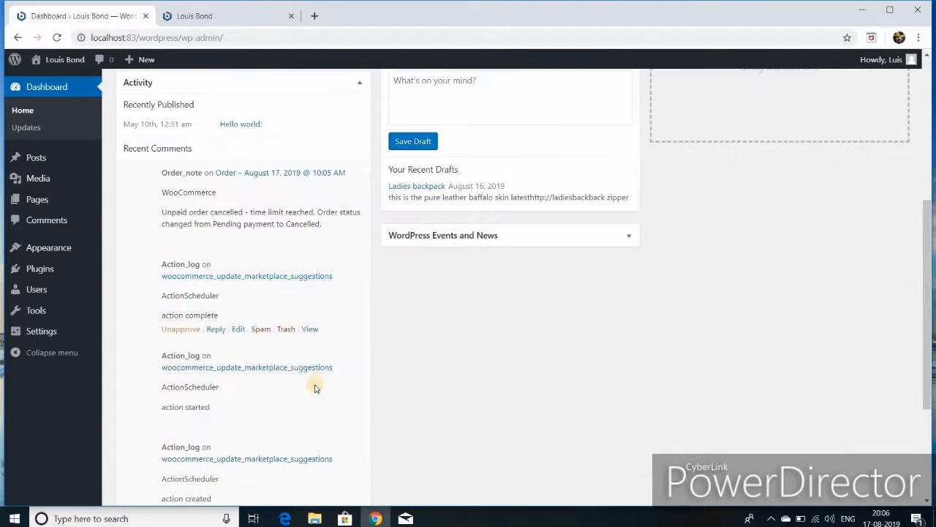
{"action": "scroll", "coordinate": [303, 366], "scroll_direction": "up", "scroll_amount": 4}
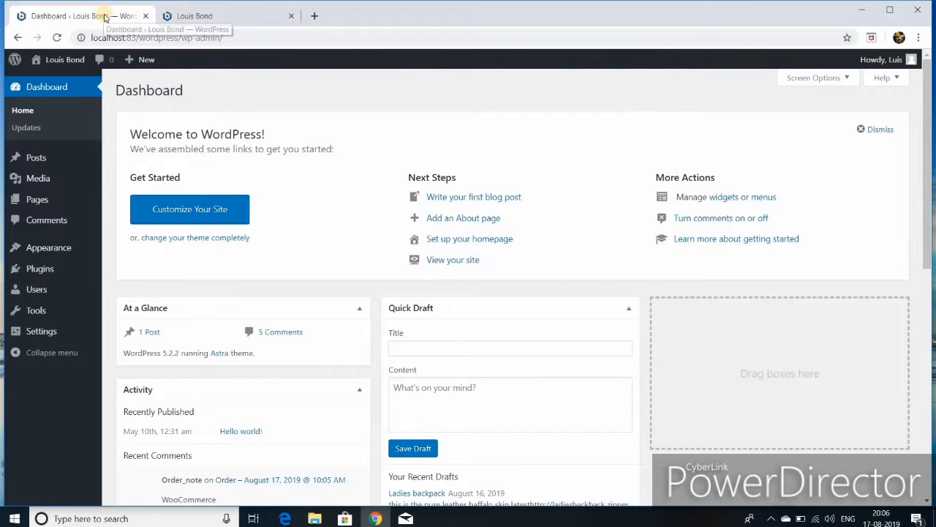
{"action": "left_click", "coordinate": [211, 17]}
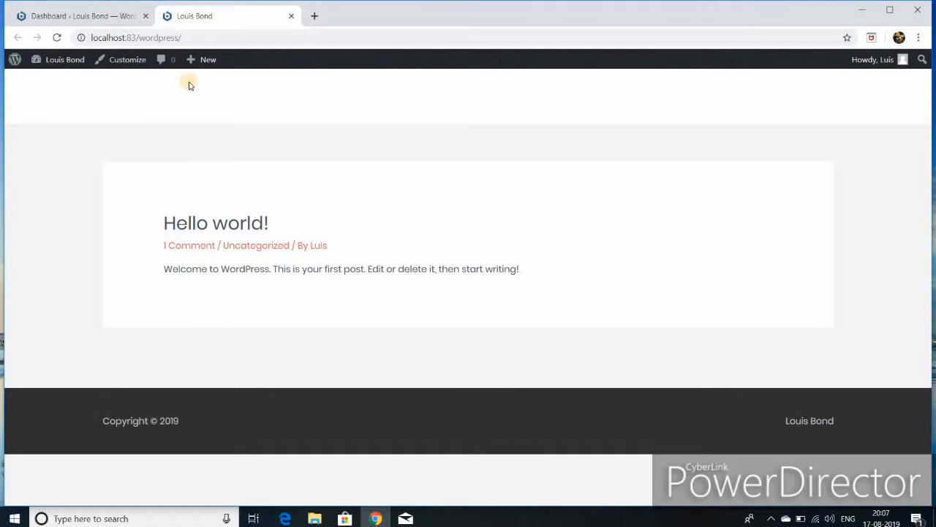
{"action": "left_click", "coordinate": [46, 15]}
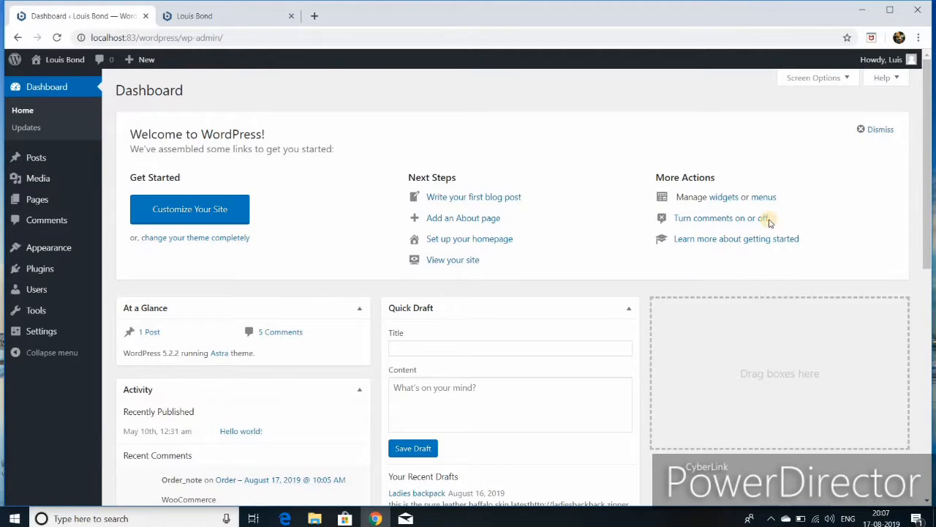
Step: Dismiss the welcome panel and select the Post name permalink structure in Settings > Permalinks
{"action": "left_click", "coordinate": [861, 131]}
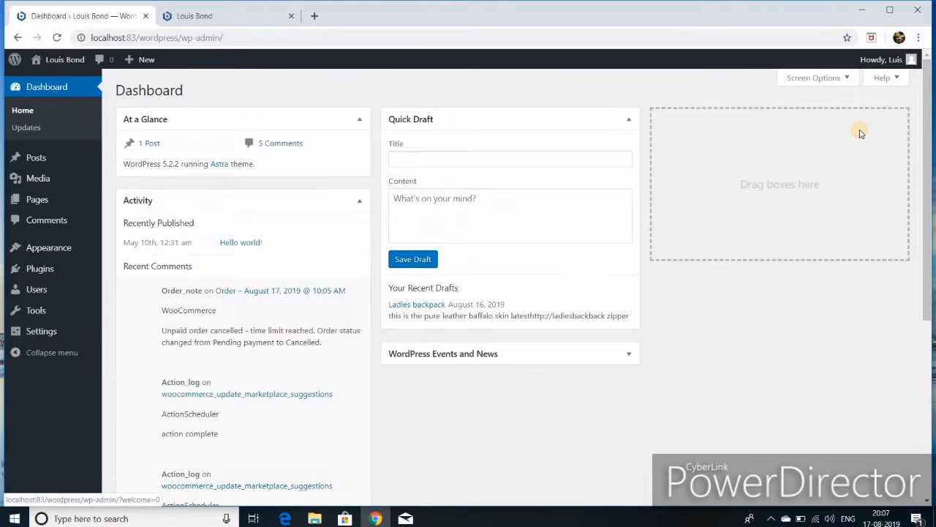
{"action": "scroll", "coordinate": [345, 314], "scroll_direction": "down", "scroll_amount": 5}
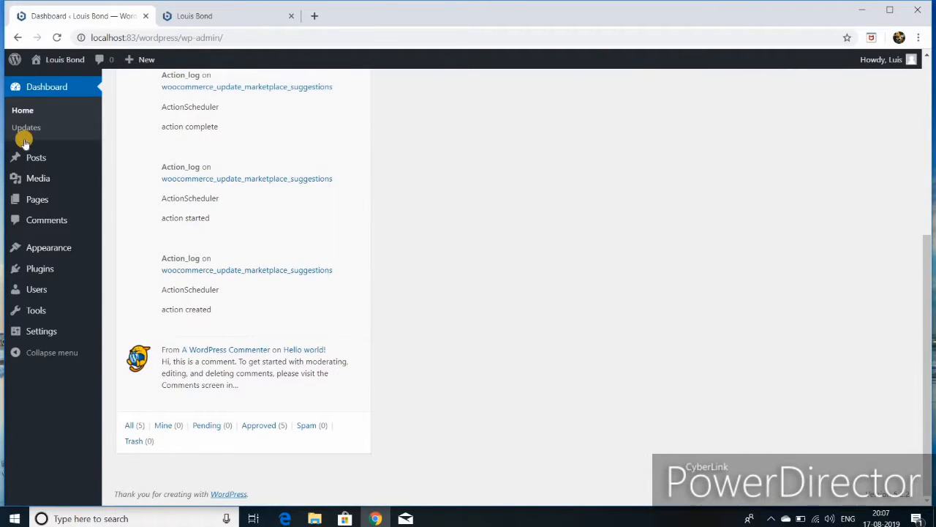
{"action": "mouse_move", "coordinate": [40, 333]}
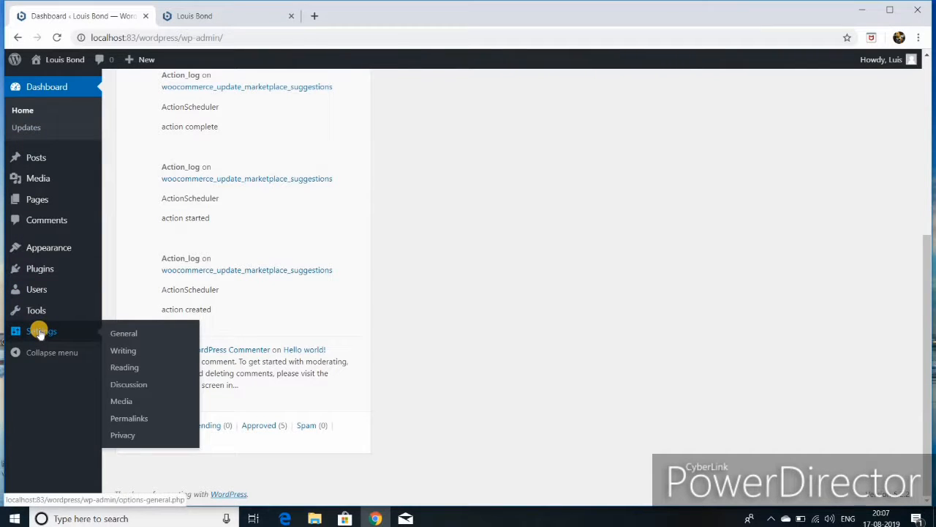
{"action": "left_click", "coordinate": [132, 419]}
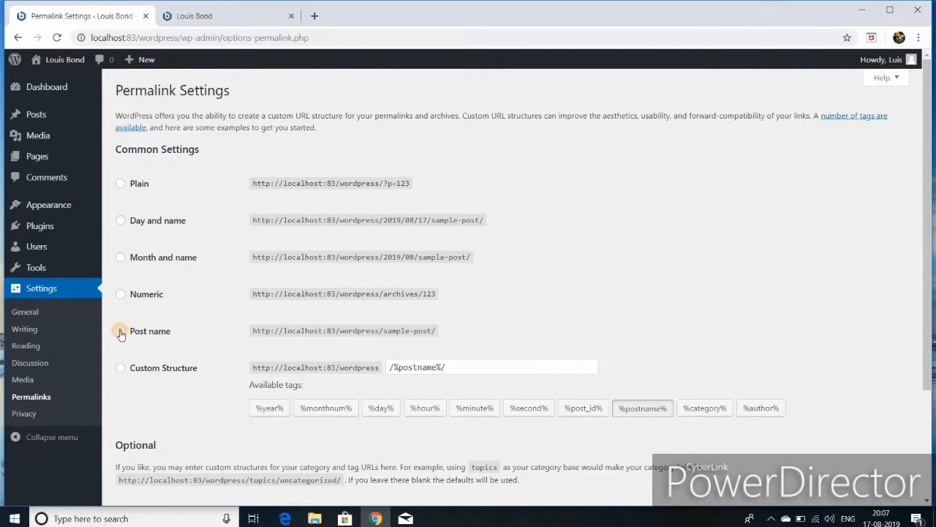
{"action": "scroll", "coordinate": [135, 387], "scroll_direction": "down", "scroll_amount": 2}
{"action": "left_click", "coordinate": [148, 443]}
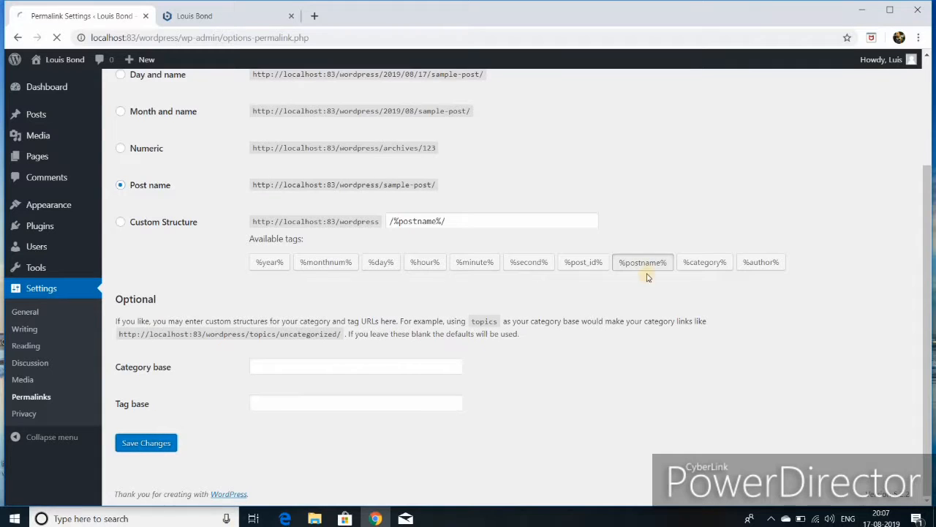
{"action": "mouse_move", "coordinate": [55, 210]}
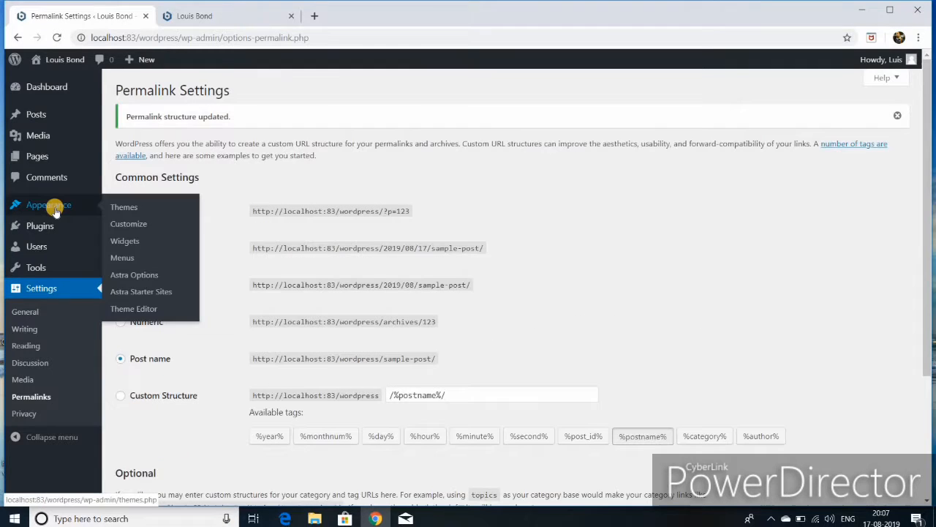
Step: Search the Add Themes directory for 'astra', then clear the search
{"action": "left_click", "coordinate": [130, 211]}
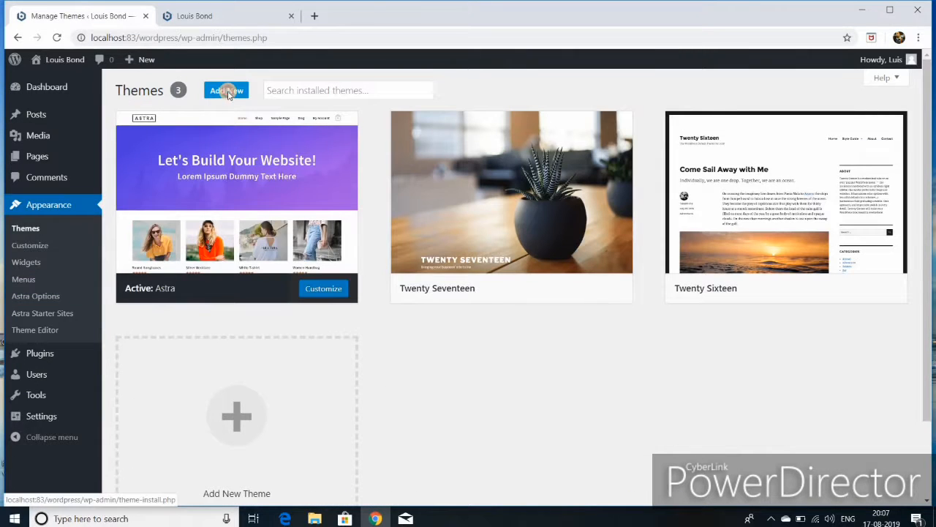
{"action": "left_click", "coordinate": [227, 91]}
{"action": "left_click", "coordinate": [781, 126]}
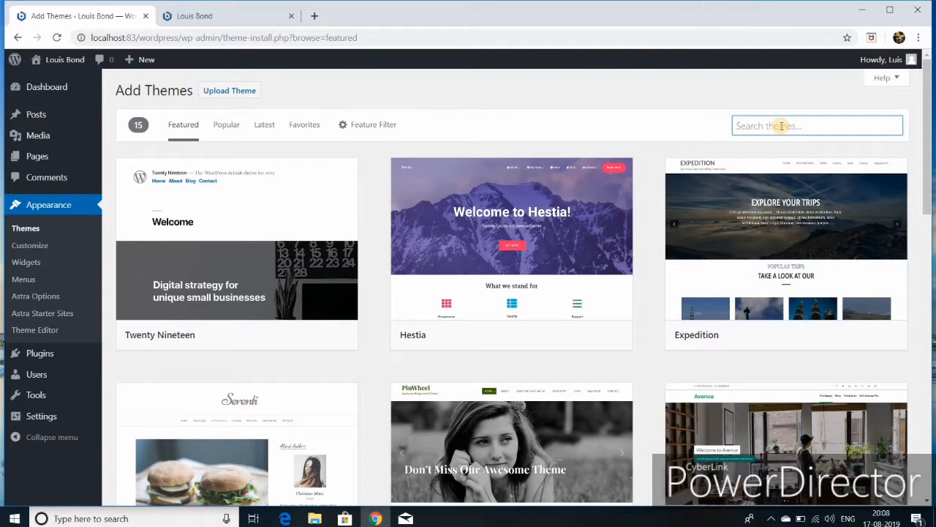
{"action": "type", "text": "astra"}
{"action": "mouse_move", "coordinate": [215, 224]}
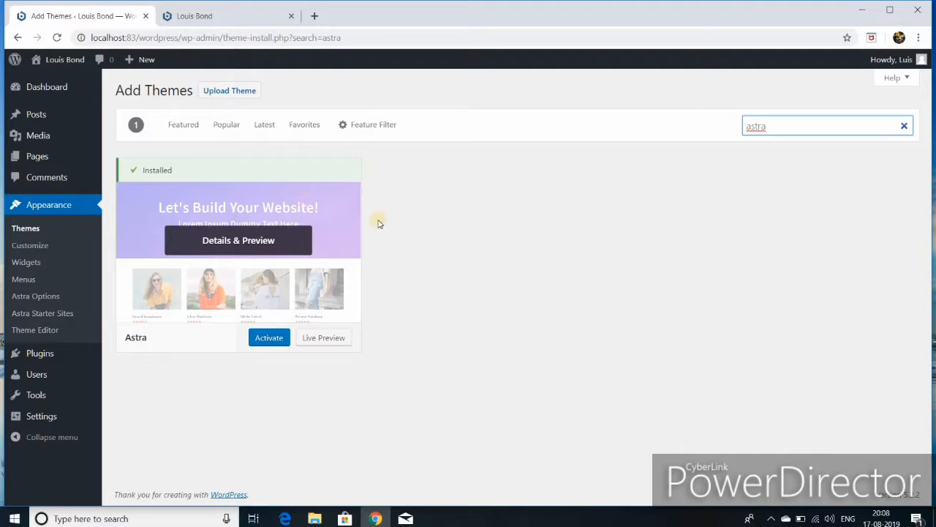
{"action": "left_click", "coordinate": [904, 128]}
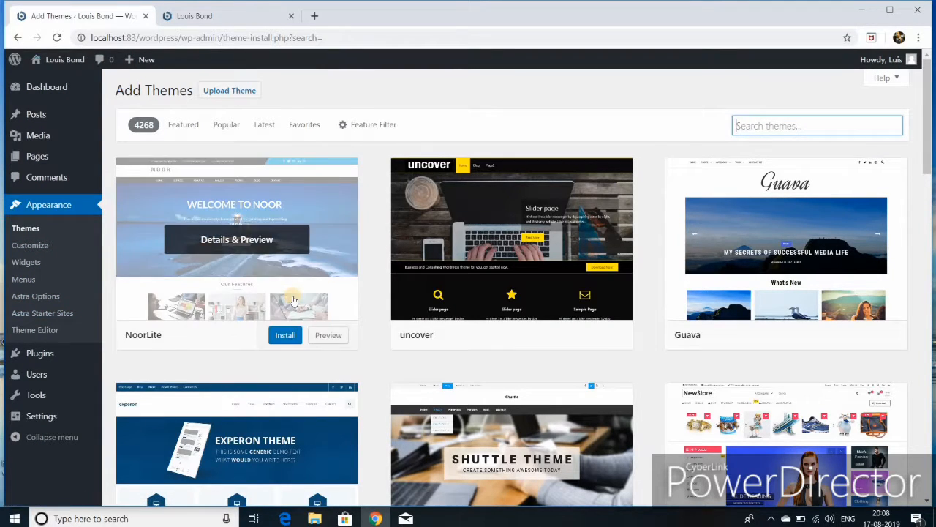
Step: Return to the installed themes list and the admin Dashboard showing Astra active
{"action": "left_click", "coordinate": [19, 37]}
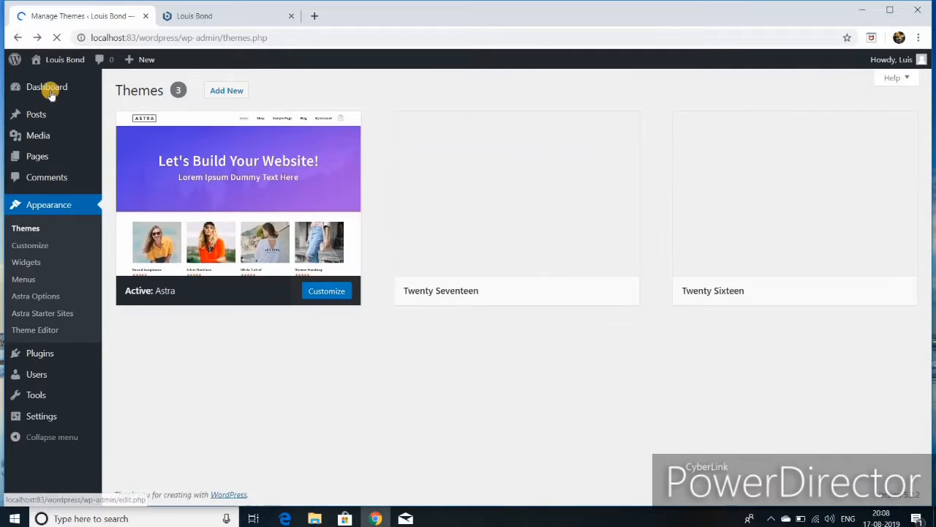
{"action": "mouse_move", "coordinate": [46, 83]}
{"action": "left_click", "coordinate": [4, 85]}
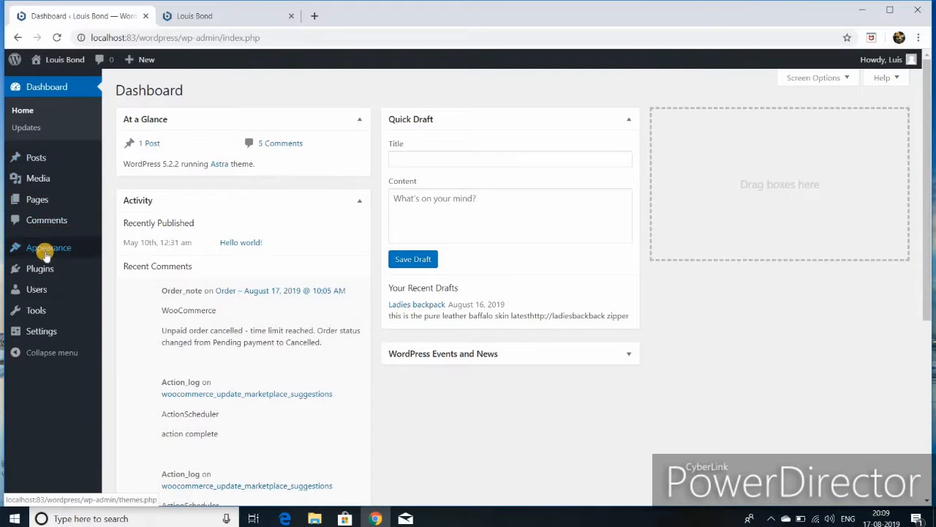
{"action": "mouse_move", "coordinate": [47, 247]}
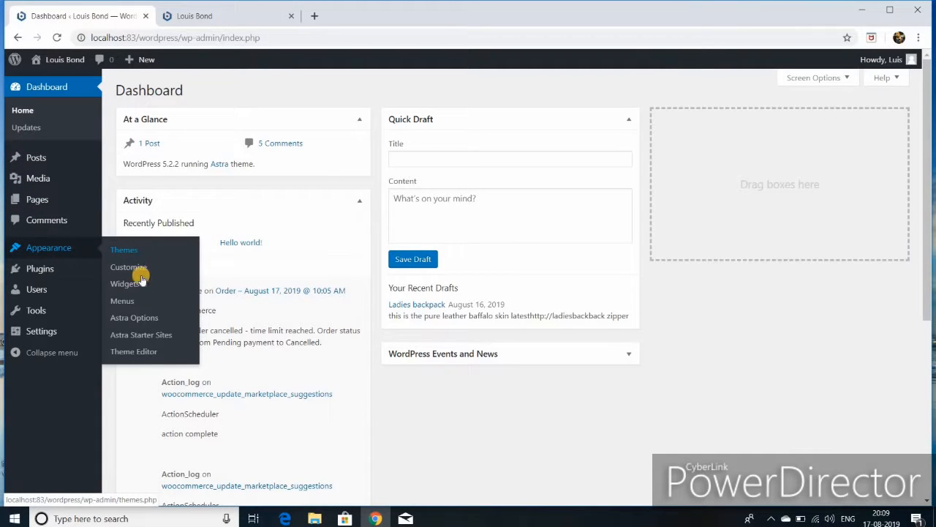
Step: Search Astra Starter Sites for 'inte', preview Interior Designer, and start its import
{"action": "left_click", "coordinate": [144, 337]}
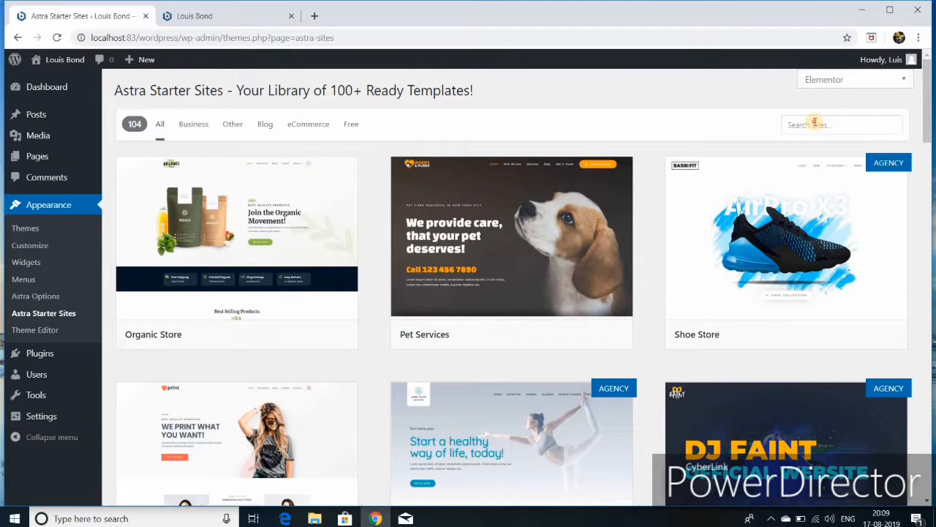
{"action": "left_click", "coordinate": [814, 123]}
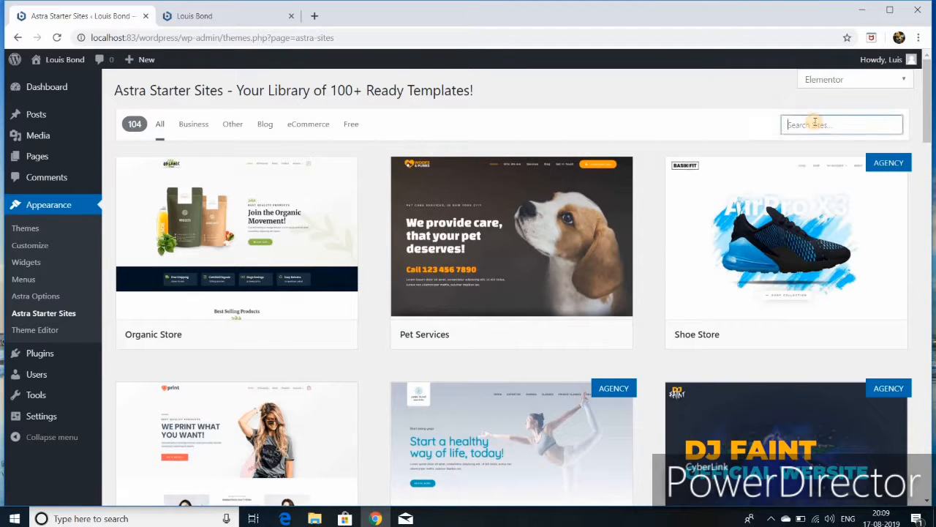
{"action": "type", "text": "inte"}
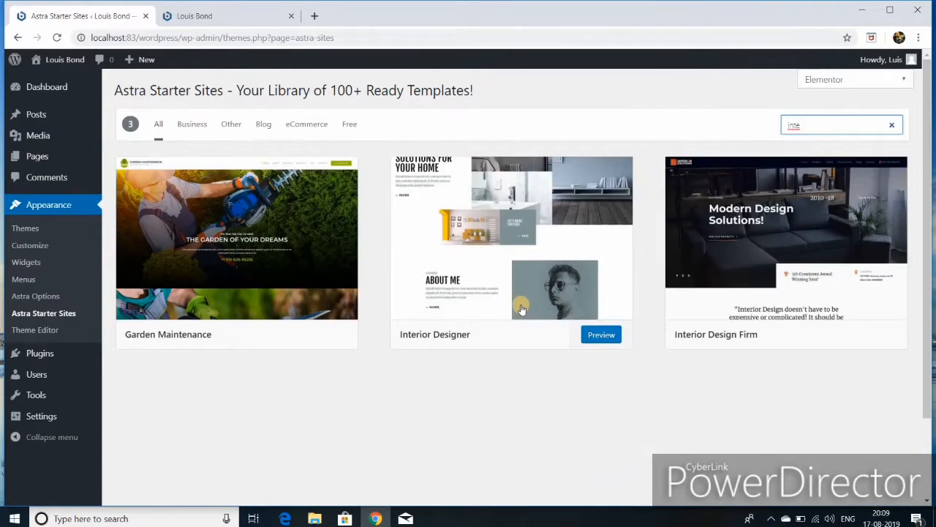
{"action": "left_click", "coordinate": [601, 337]}
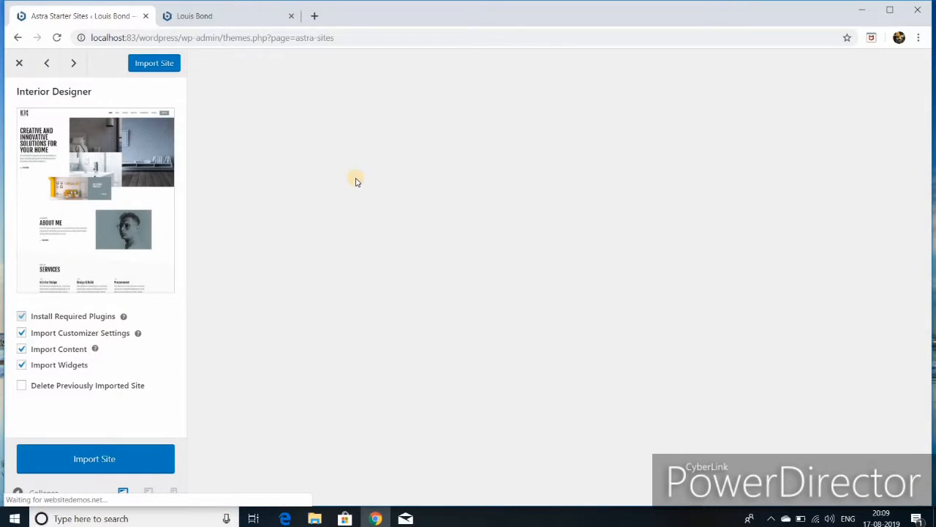
{"action": "scroll", "coordinate": [446, 302], "scroll_direction": "down", "scroll_amount": 10}
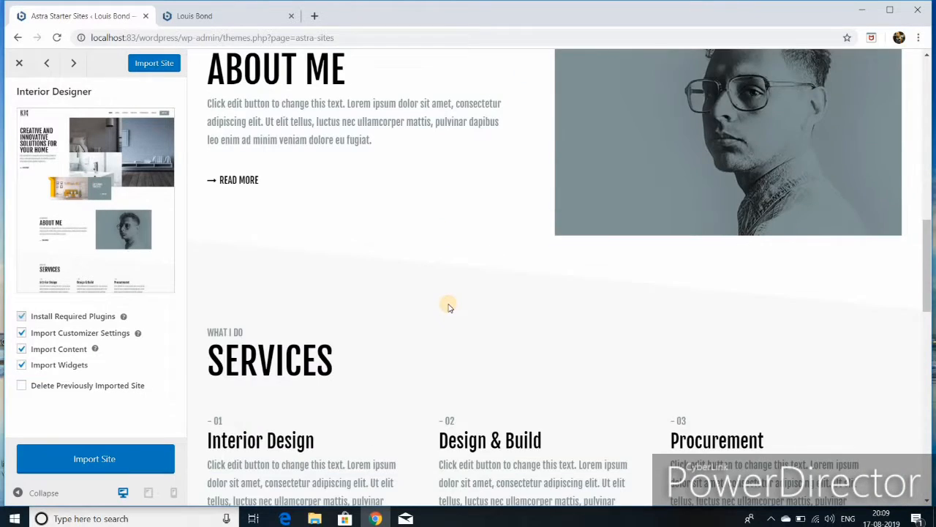
{"action": "scroll", "coordinate": [449, 307], "scroll_direction": "up", "scroll_amount": 6}
{"action": "scroll", "coordinate": [449, 306], "scroll_direction": "down", "scroll_amount": 8}
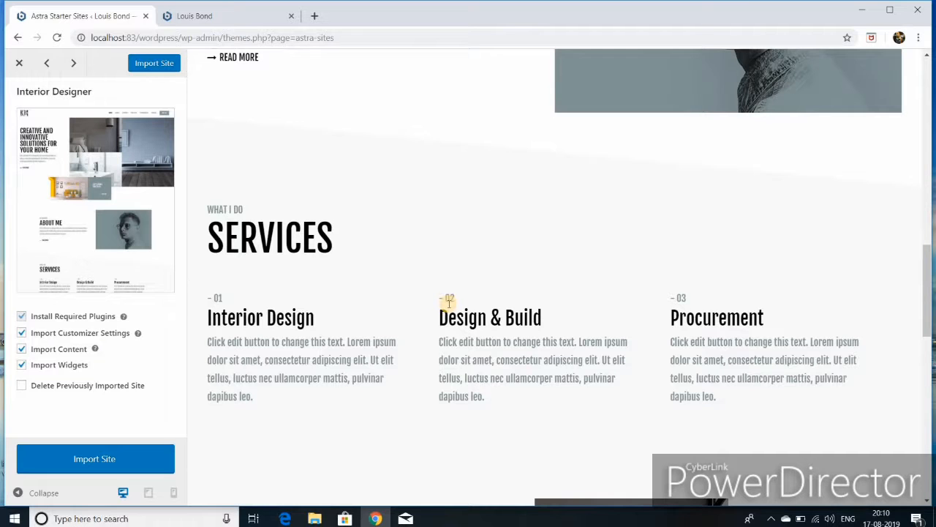
{"action": "scroll", "coordinate": [448, 302], "scroll_direction": "up", "scroll_amount": 6}
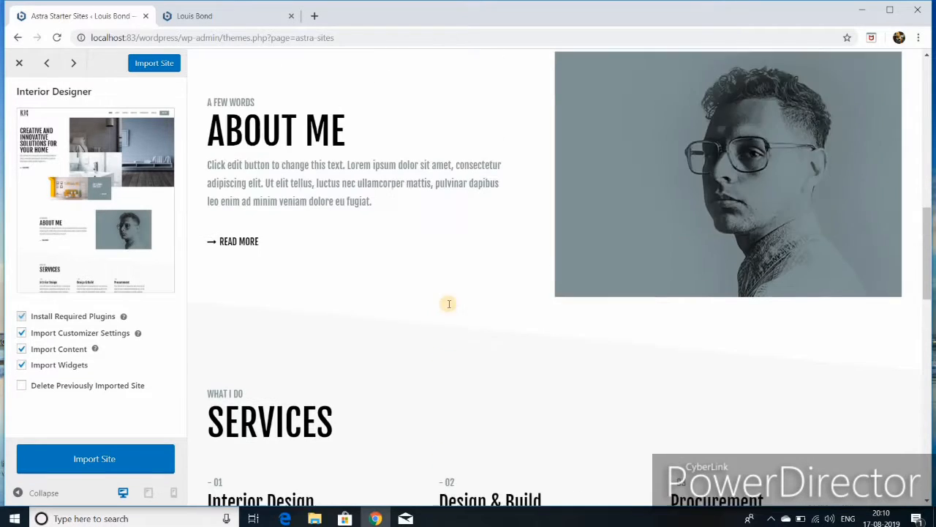
{"action": "left_click", "coordinate": [92, 460]}
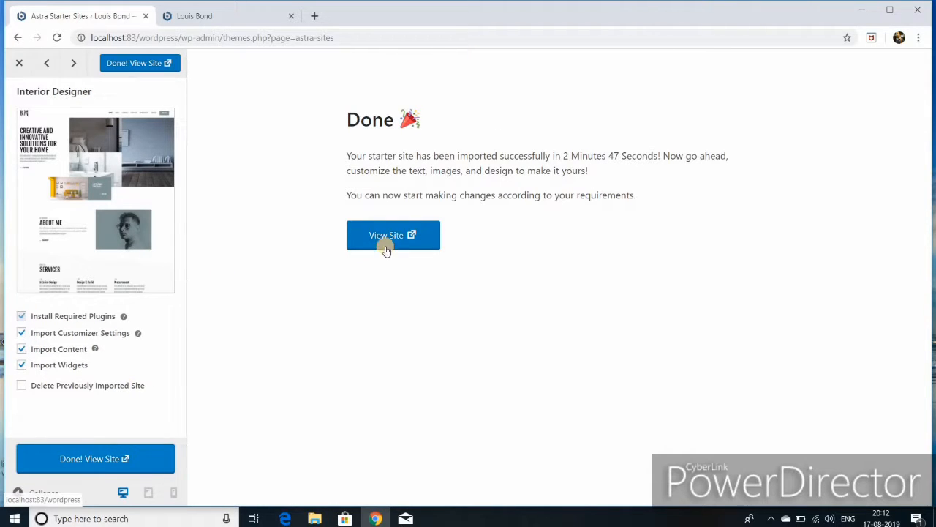
Step: Once the Interior Designer import finishes, open the resulting site with View Site
{"action": "left_click", "coordinate": [77, 463]}
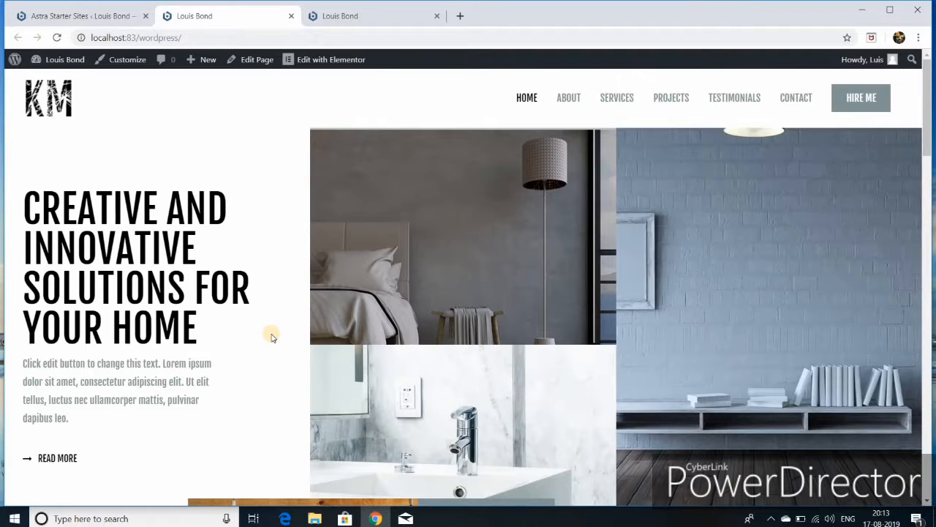
Step: Close the duplicate site and old starter sites tabs, returning to the admin Dashboard
{"action": "left_click", "coordinate": [343, 18]}
{"action": "key", "text": "ctrl+w"}
{"action": "left_click", "coordinate": [85, 19]}
{"action": "key", "text": "ctrl+Tab"}
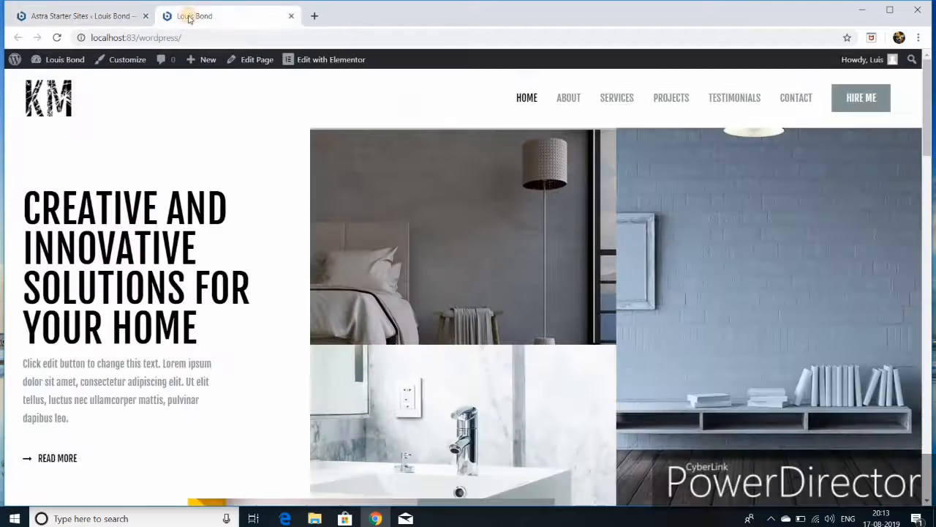
{"action": "mouse_move", "coordinate": [73, 63]}
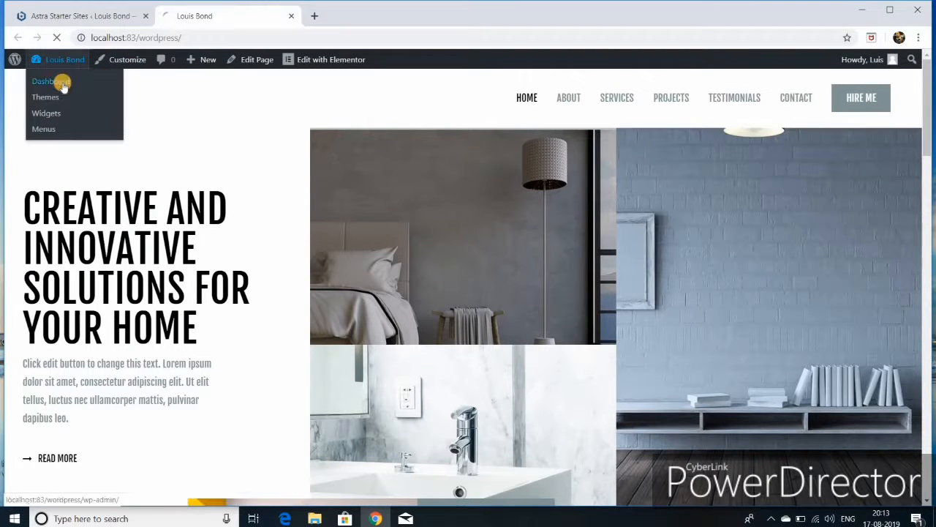
{"action": "left_click", "coordinate": [63, 81]}
{"action": "left_click", "coordinate": [145, 16]}
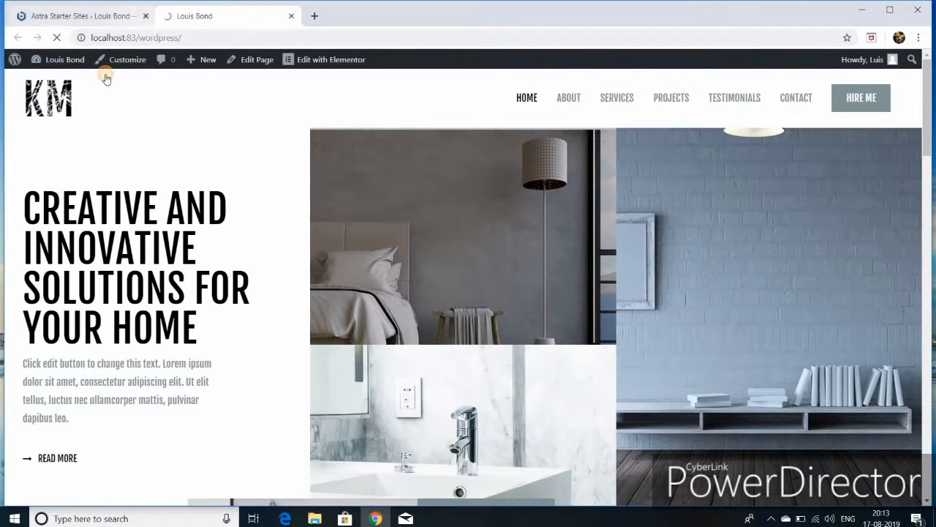
Step: Open the site's homepage in a new tab and launch the Customizer from it
{"action": "mouse_move", "coordinate": [55, 66]}
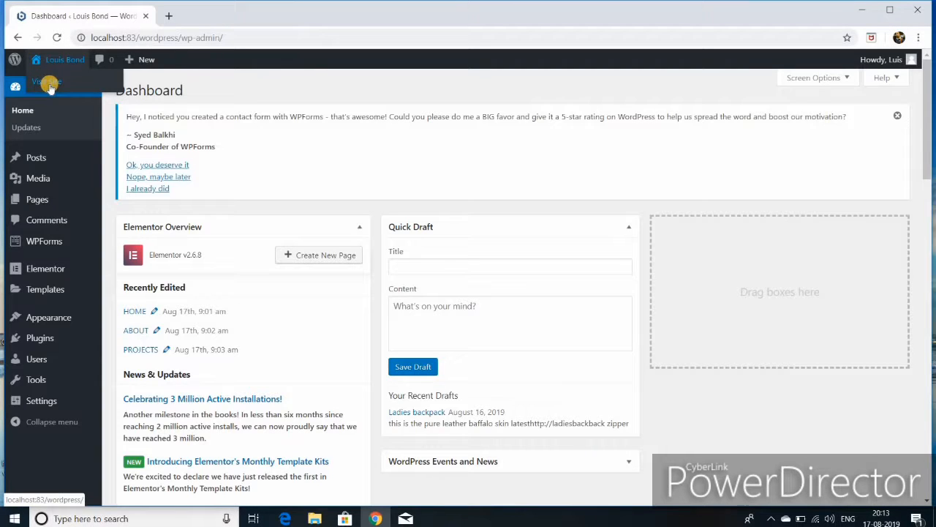
{"action": "right_click", "coordinate": [49, 87]}
{"action": "left_click", "coordinate": [92, 94]}
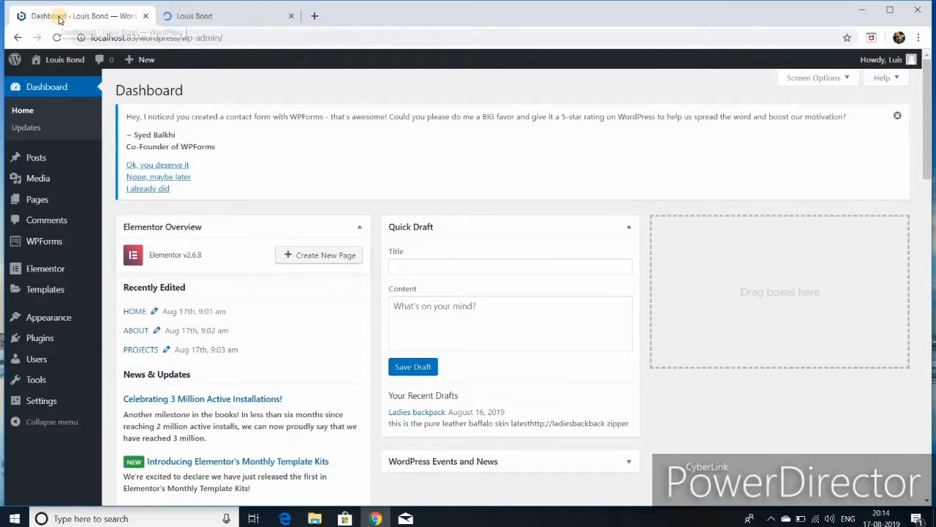
{"action": "left_click", "coordinate": [212, 17]}
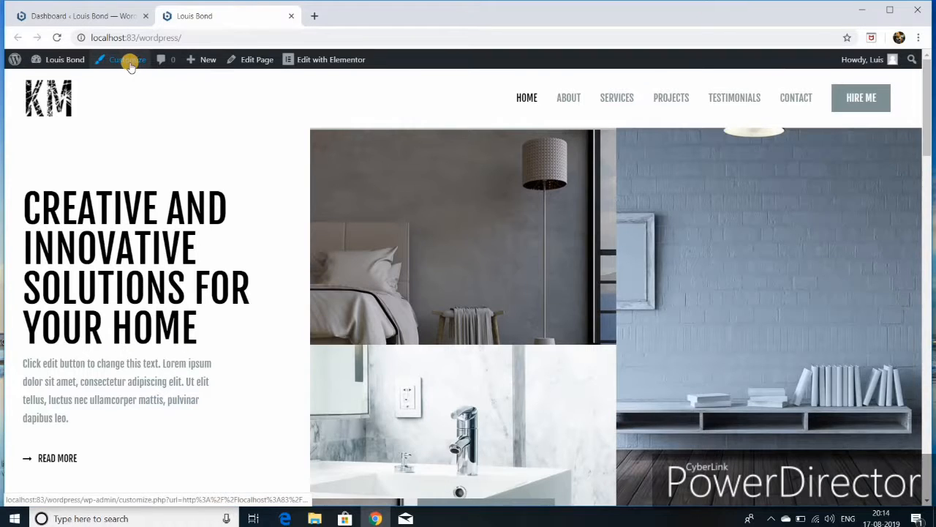
{"action": "left_click", "coordinate": [129, 62]}
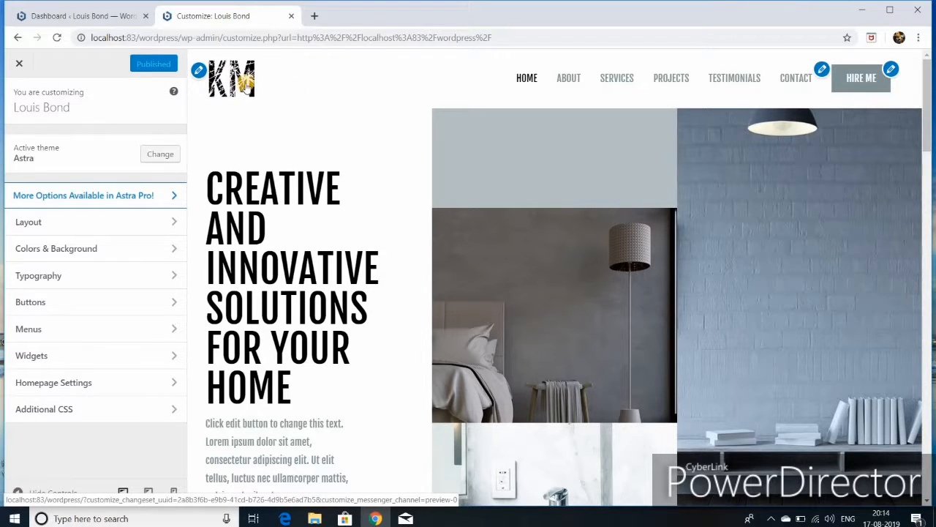
Step: Remove the KM site logo and upload logo.jpg from the Desktop as the replacement logo
{"action": "left_click", "coordinate": [198, 71]}
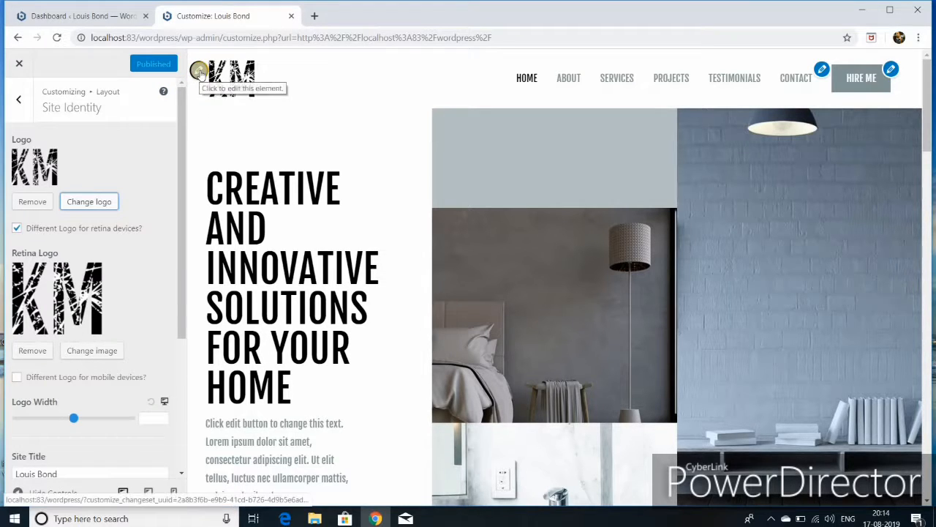
{"action": "left_click", "coordinate": [35, 204]}
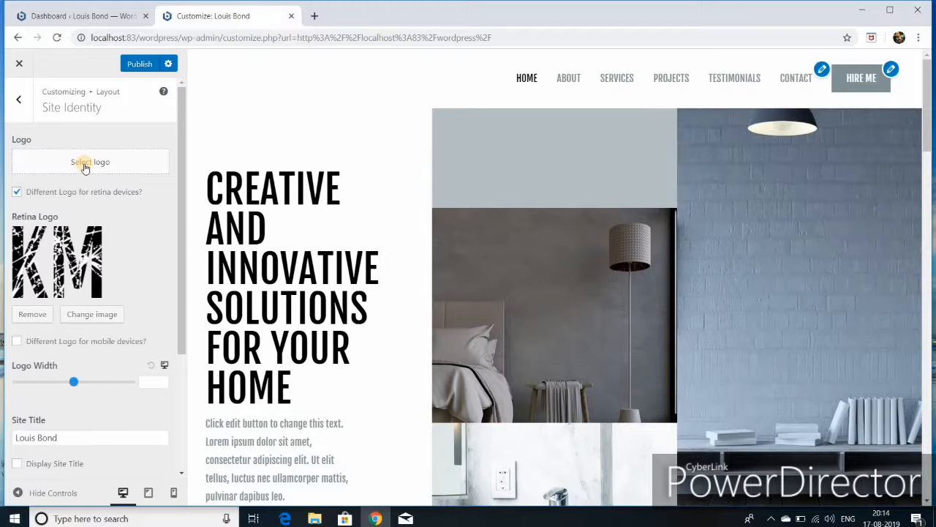
{"action": "left_click", "coordinate": [84, 165]}
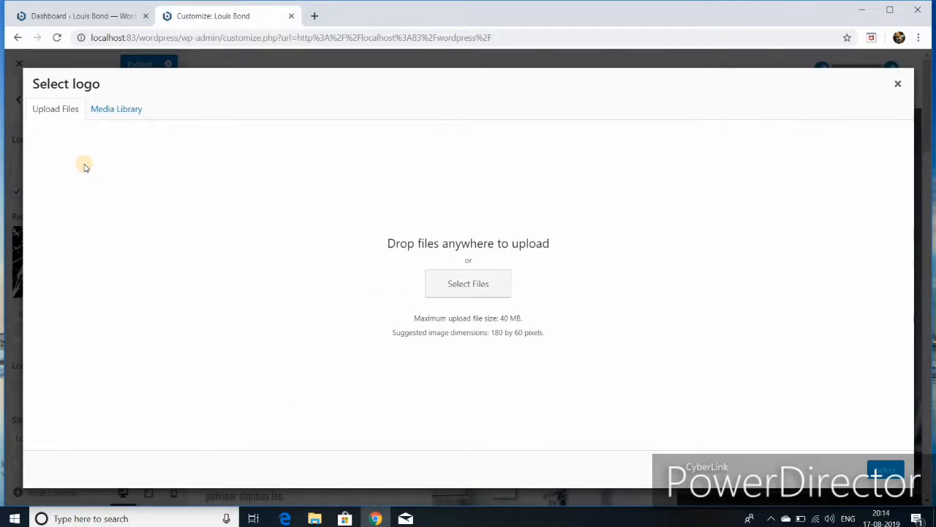
{"action": "left_click", "coordinate": [50, 113]}
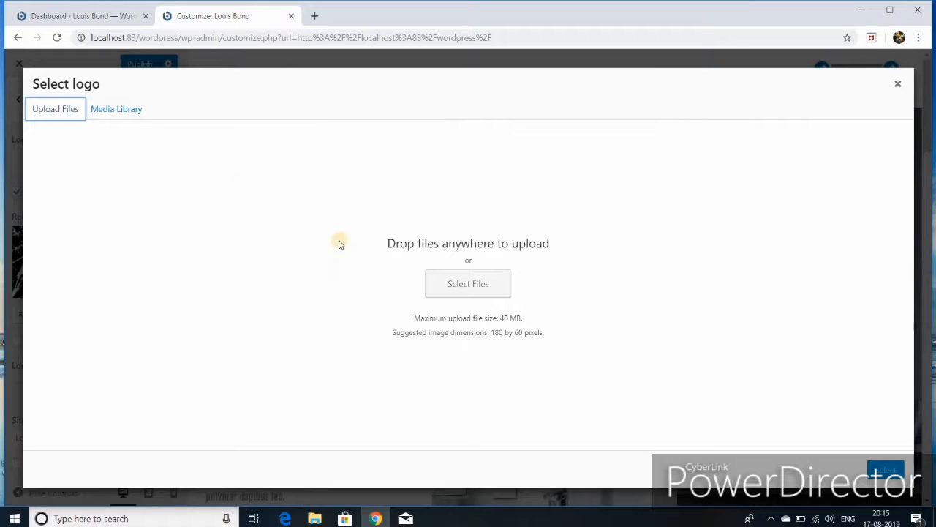
{"action": "left_click", "coordinate": [464, 288]}
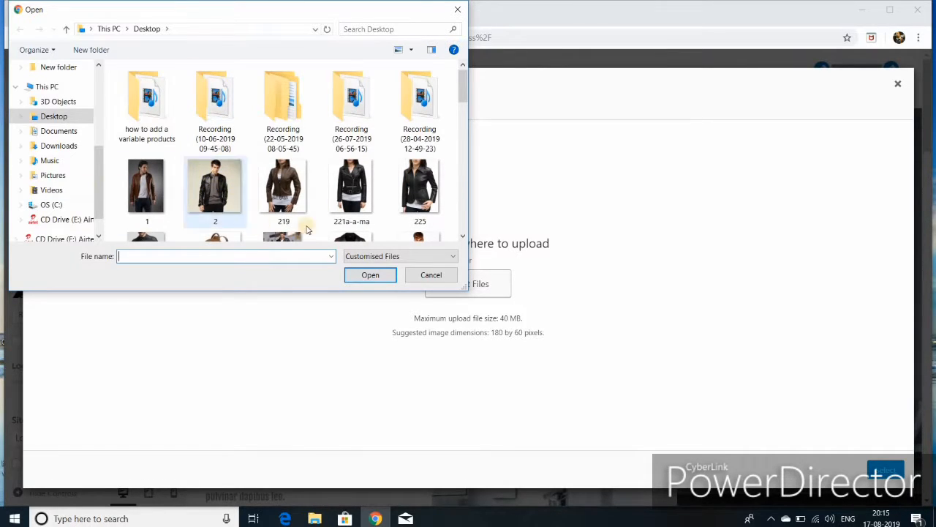
{"action": "scroll", "coordinate": [461, 236], "scroll_direction": "down", "scroll_amount": 10}
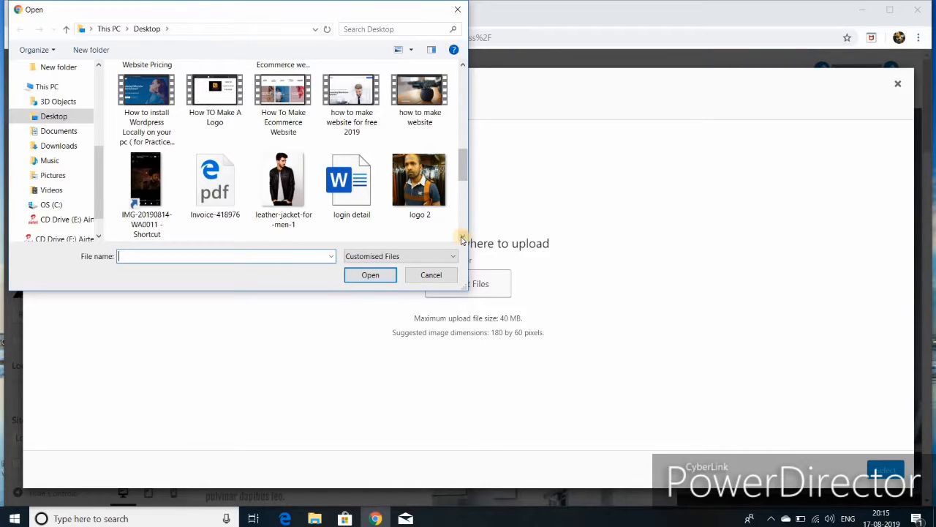
{"action": "left_click", "coordinate": [463, 237]}
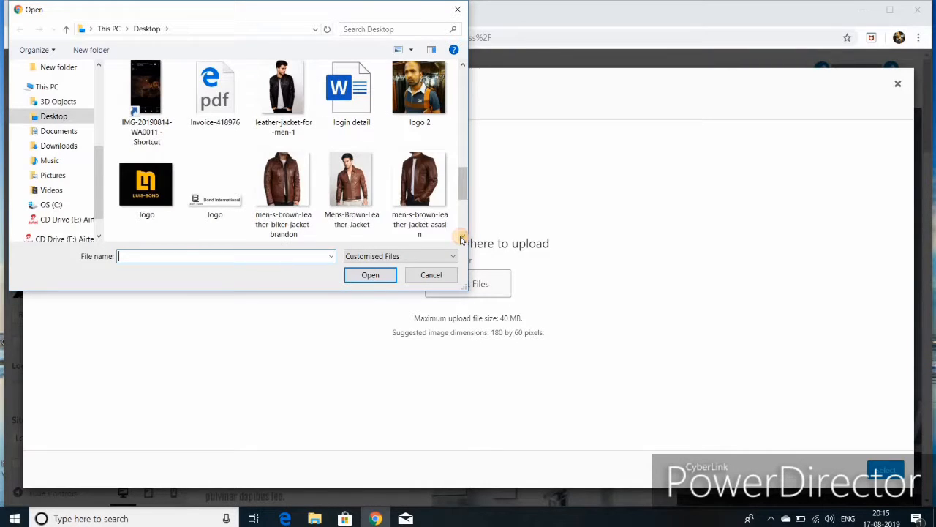
{"action": "double_click", "coordinate": [143, 182]}
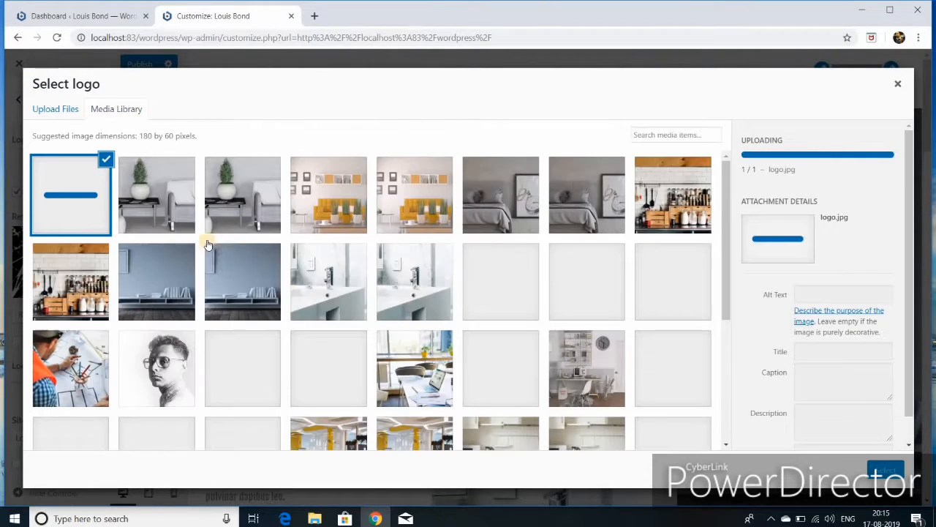
Step: Try adjusting the crop around the LUIS-BOND logo, then skip cropping and publish the new logo
{"action": "left_click", "coordinate": [886, 471]}
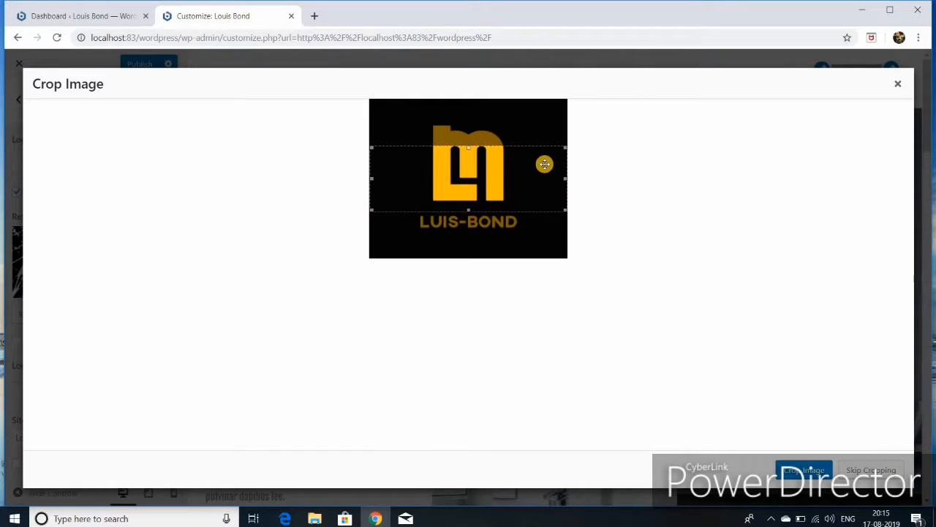
{"action": "left_click_drag", "start_coordinate": [563, 149], "coordinate": [568, 115]}
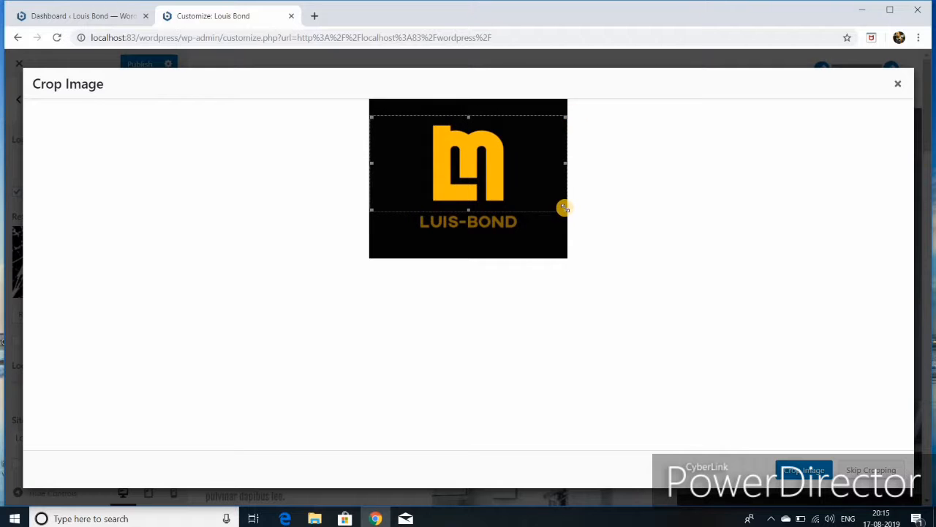
{"action": "left_click_drag", "start_coordinate": [564, 209], "coordinate": [567, 241]}
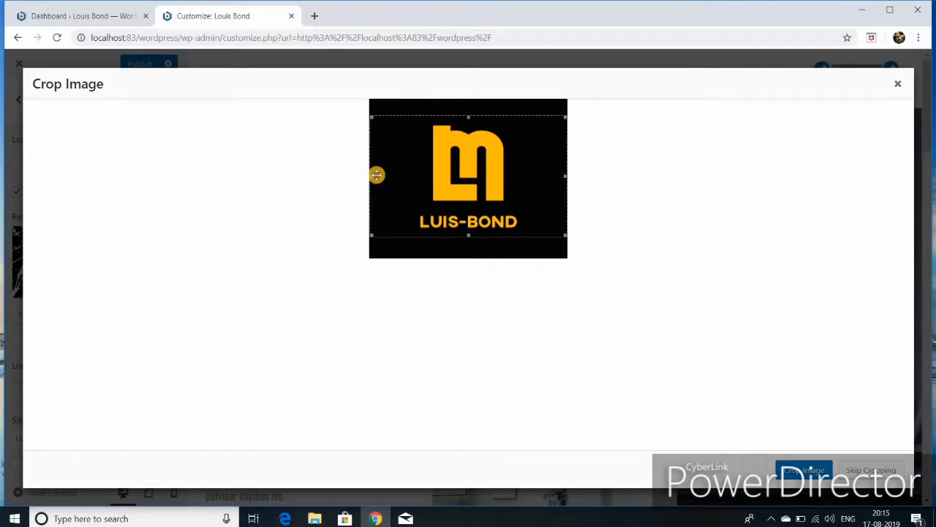
{"action": "left_click_drag", "start_coordinate": [375, 176], "coordinate": [410, 185]}
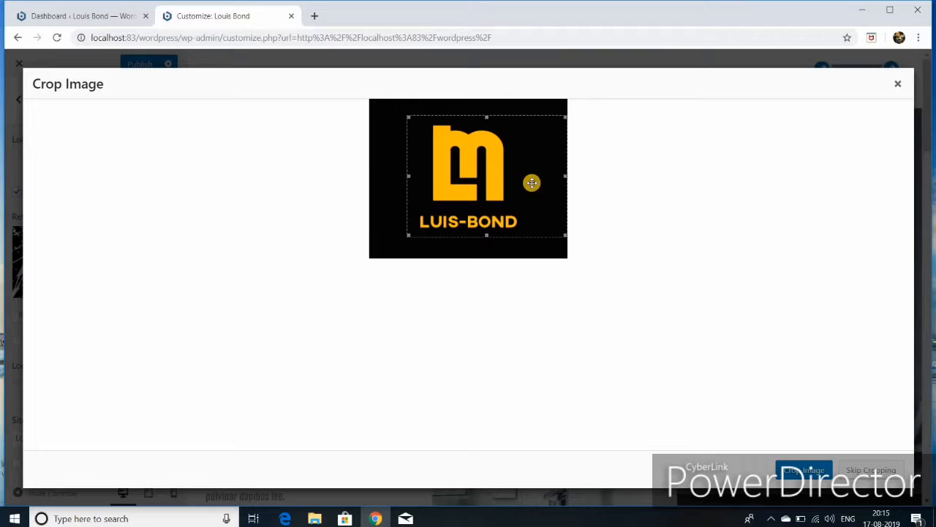
{"action": "left_click_drag", "start_coordinate": [562, 176], "coordinate": [527, 184]}
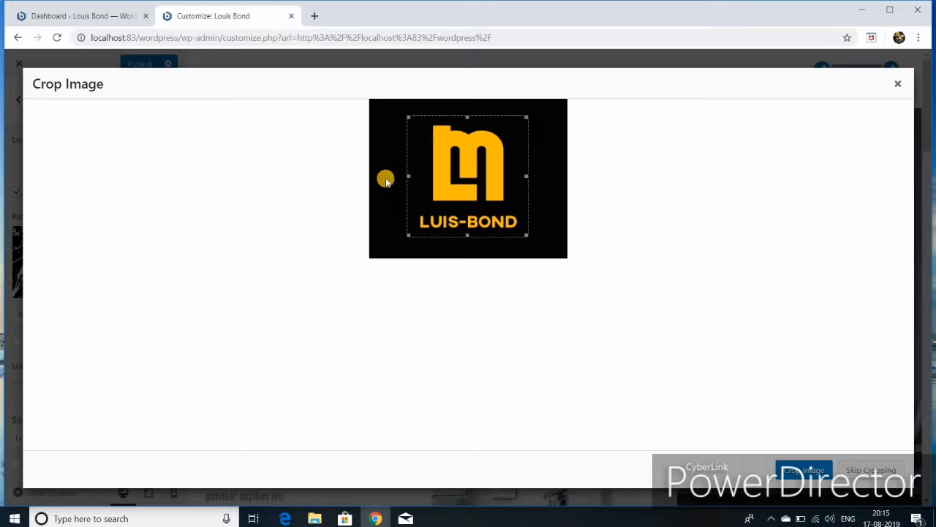
{"action": "left_click_drag", "start_coordinate": [407, 116], "coordinate": [413, 118]}
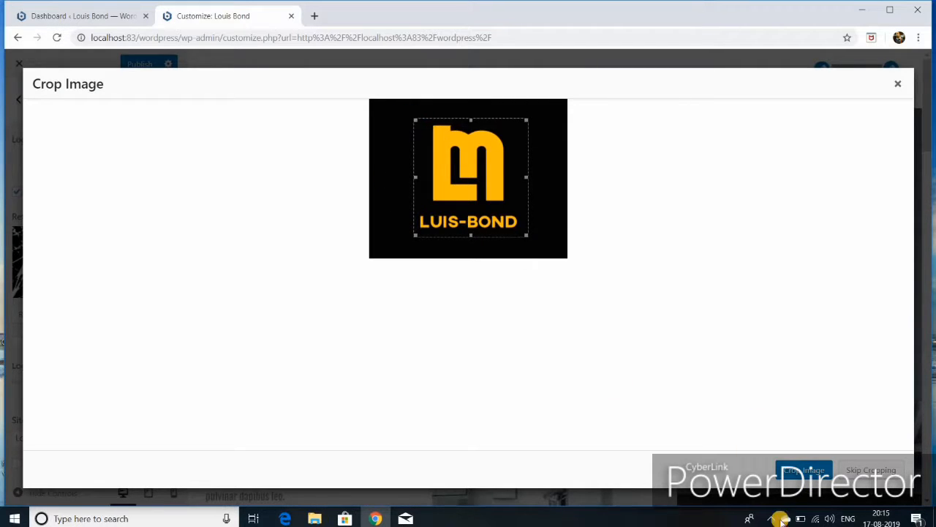
{"action": "left_click", "coordinate": [873, 470]}
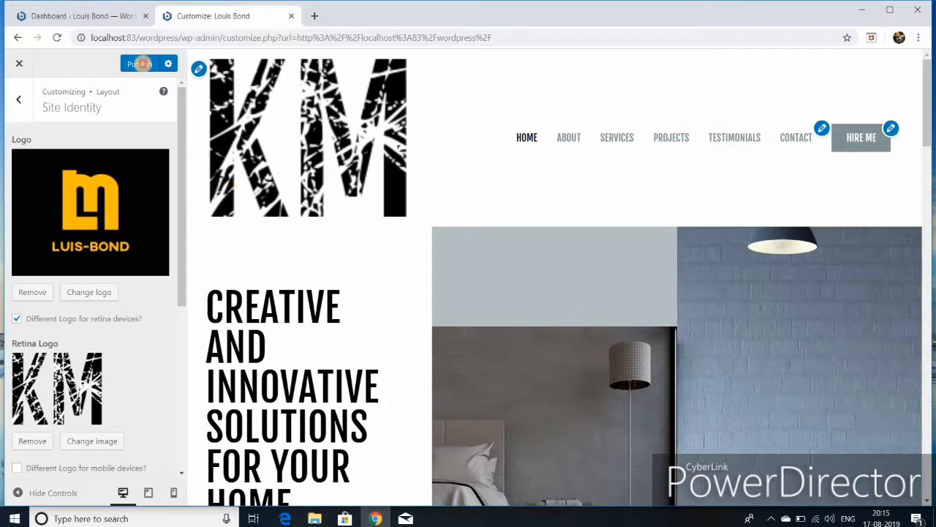
{"action": "left_click", "coordinate": [142, 65]}
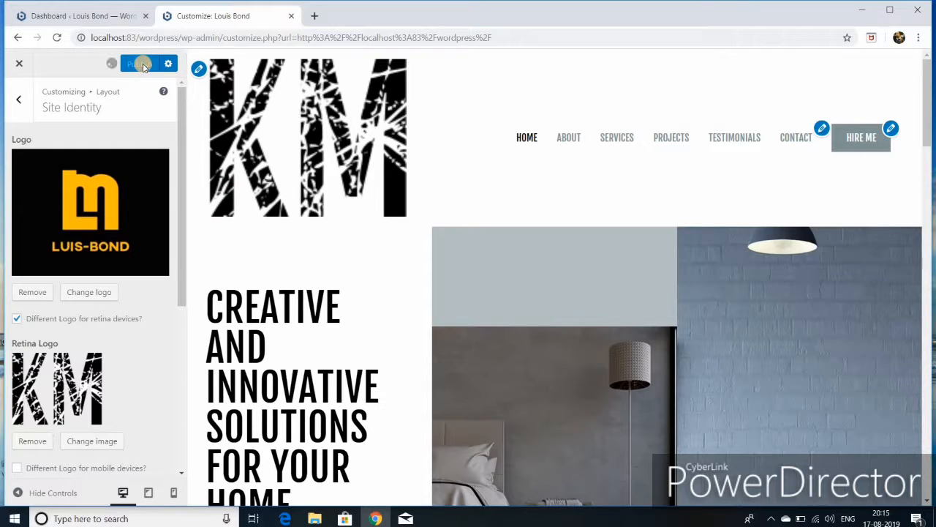
Step: Reload the live homepage to check the published logo, then return to the Customizer
{"action": "left_click", "coordinate": [57, 38]}
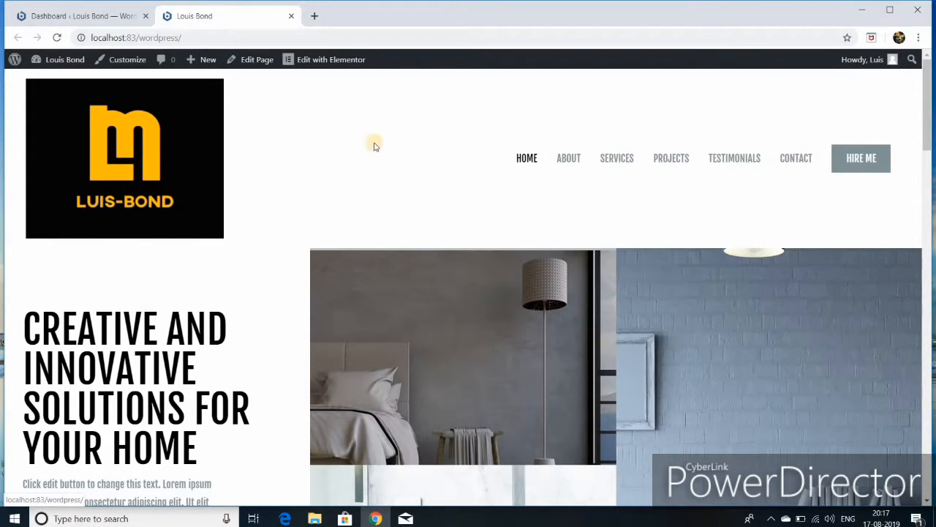
{"action": "left_click", "coordinate": [128, 61]}
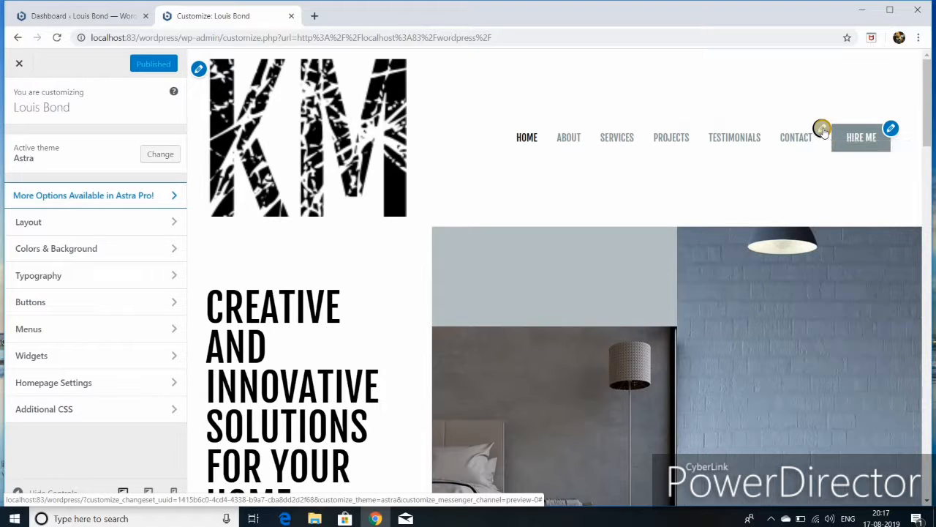
Step: Review the primary header, footer bar and menu location settings, then go back to the front page
{"action": "left_click", "coordinate": [824, 130]}
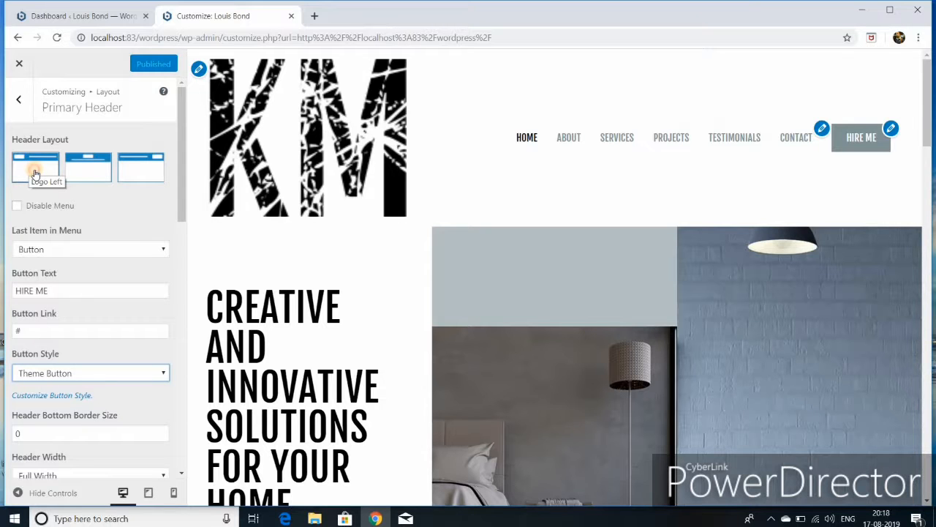
{"action": "scroll", "coordinate": [663, 271], "scroll_direction": "down", "scroll_amount": 15}
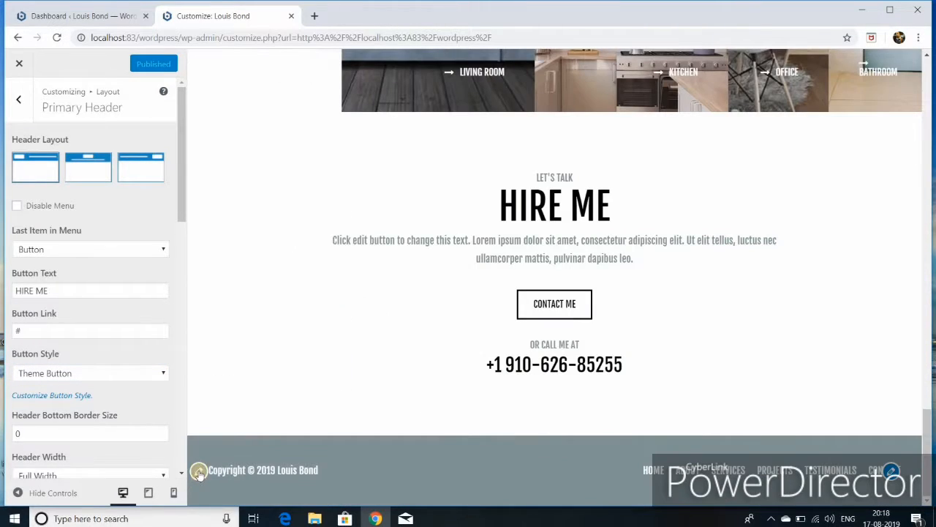
{"action": "left_click", "coordinate": [199, 472]}
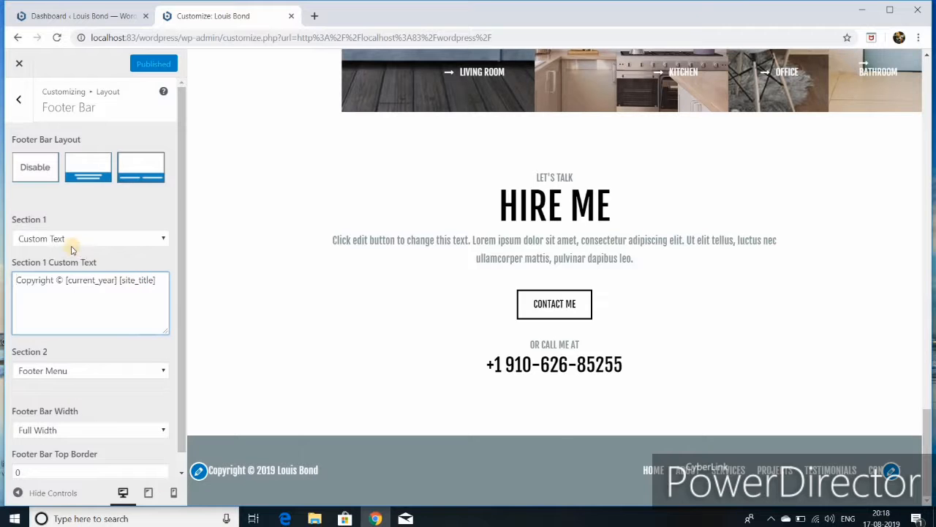
{"action": "scroll", "coordinate": [534, 432], "scroll_direction": "up", "scroll_amount": 20}
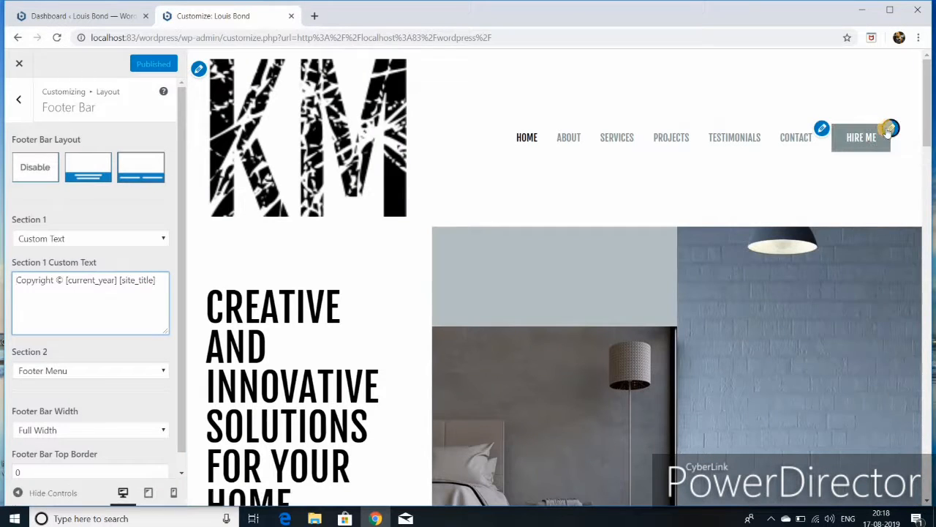
{"action": "left_click", "coordinate": [891, 130]}
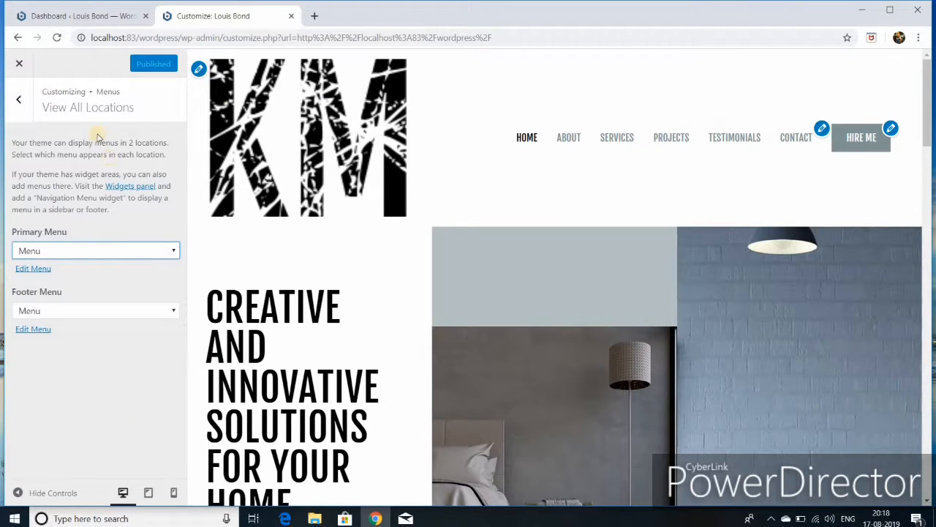
{"action": "left_click", "coordinate": [20, 39]}
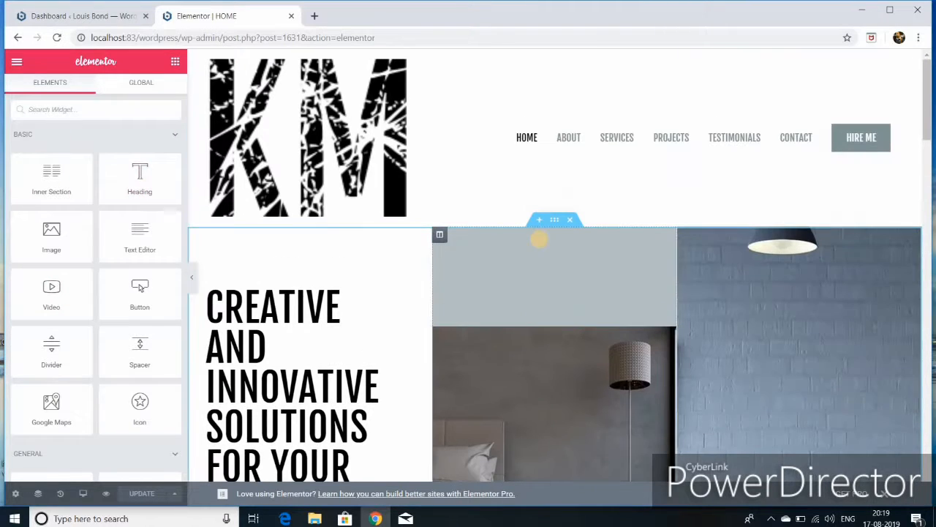
Step: Replace CREATIVE in the hero heading's Title with 'start typing'
{"action": "left_click", "coordinate": [555, 220]}
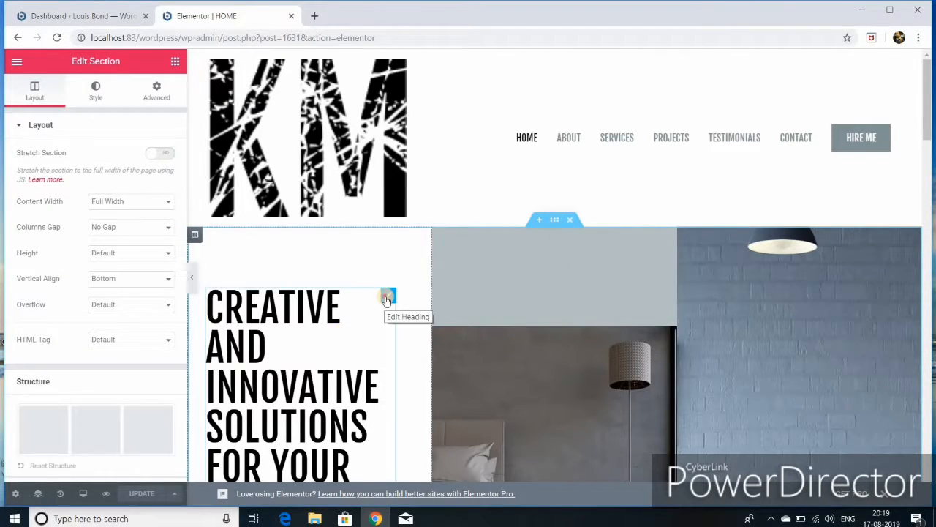
{"action": "left_click", "coordinate": [387, 298]}
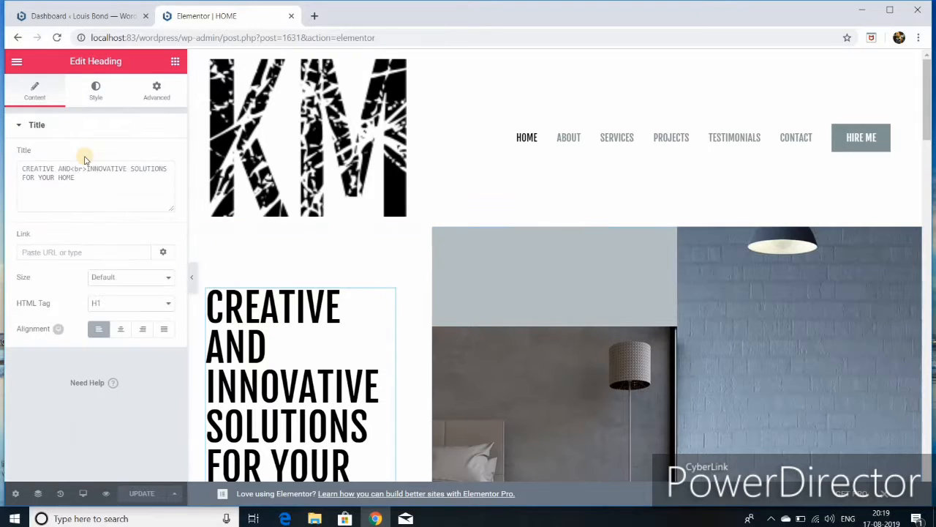
{"action": "left_click", "coordinate": [48, 167]}
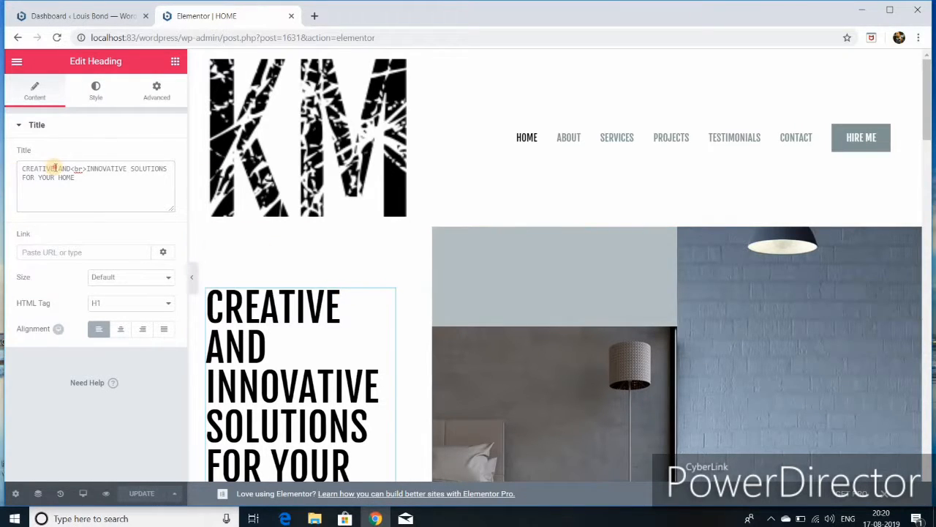
{"action": "key", "text": "BackSpace"}
{"action": "key", "text": "BackSpace"}
{"action": "key", "text": "BackSpace"}
{"action": "key", "text": "BackSpace"}
{"action": "key", "text": "BackSpace"}
{"action": "key", "text": "BackSpace"}
{"action": "key", "text": "BackSpace"}
{"action": "key", "text": "BackSpace"}
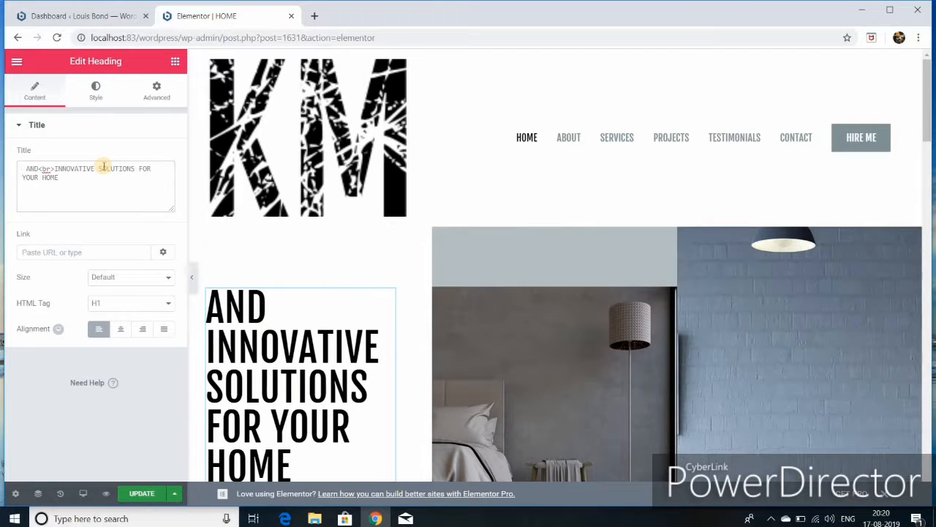
{"action": "type", "text": "start typing"}
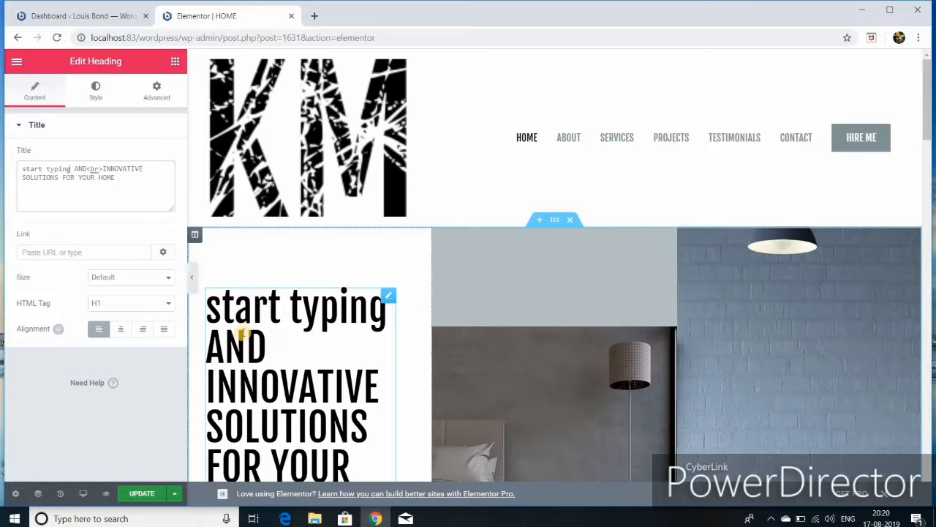
{"action": "scroll", "coordinate": [311, 331], "scroll_direction": "down", "scroll_amount": 2}
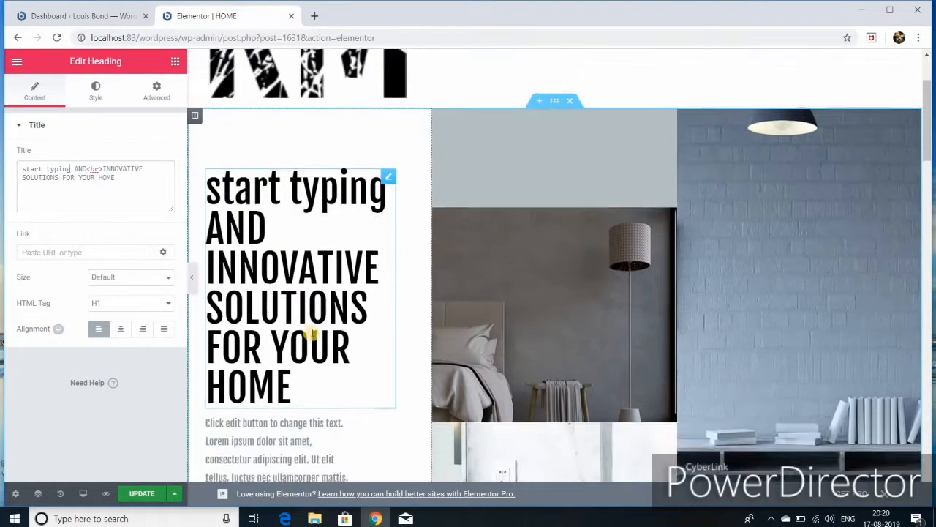
{"action": "scroll", "coordinate": [780, 213], "scroll_direction": "down", "scroll_amount": 2}
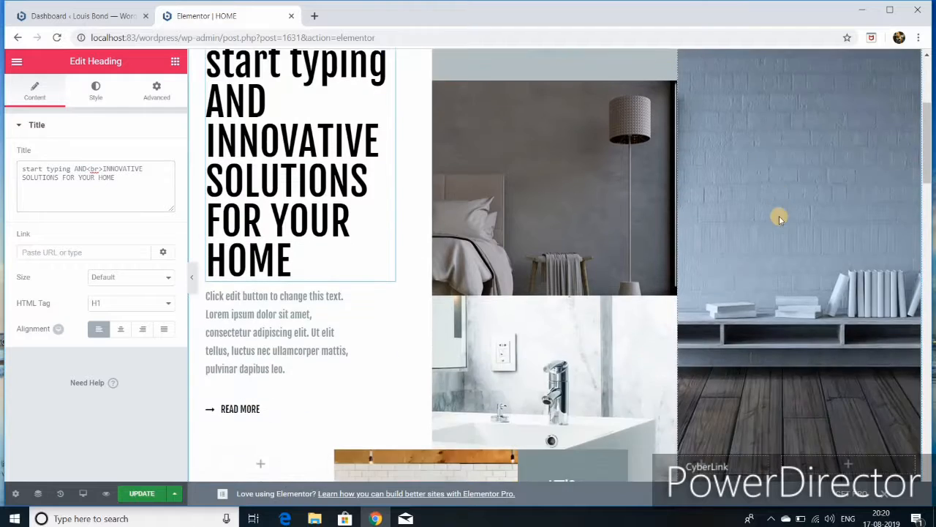
{"action": "scroll", "coordinate": [678, 186], "scroll_direction": "up", "scroll_amount": 3}
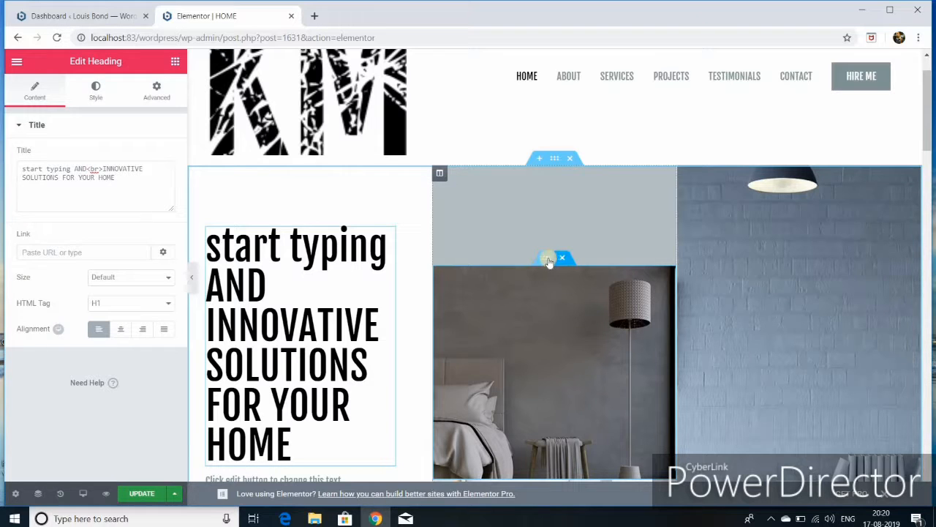
{"action": "left_click", "coordinate": [547, 258]}
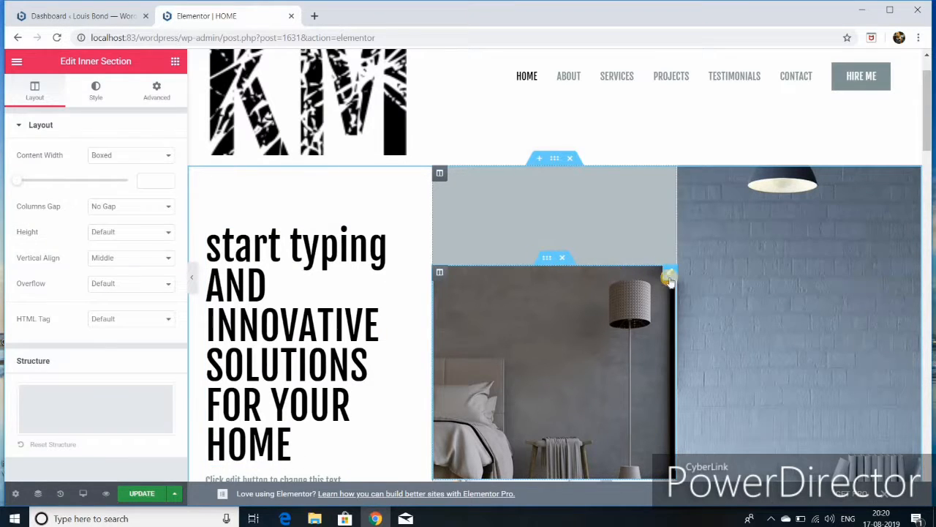
{"action": "left_click", "coordinate": [669, 275]}
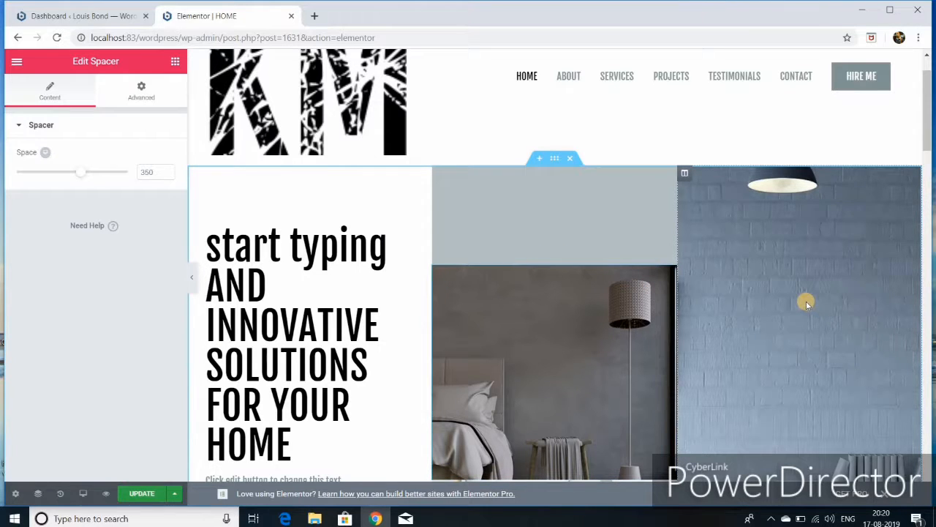
{"action": "scroll", "coordinate": [827, 340], "scroll_direction": "down", "scroll_amount": 3}
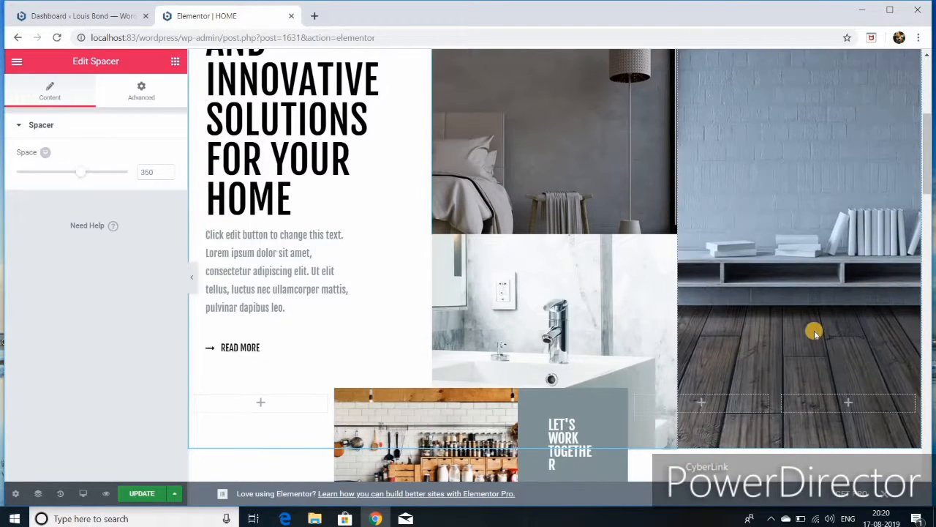
{"action": "scroll", "coordinate": [804, 333], "scroll_direction": "down", "scroll_amount": 4}
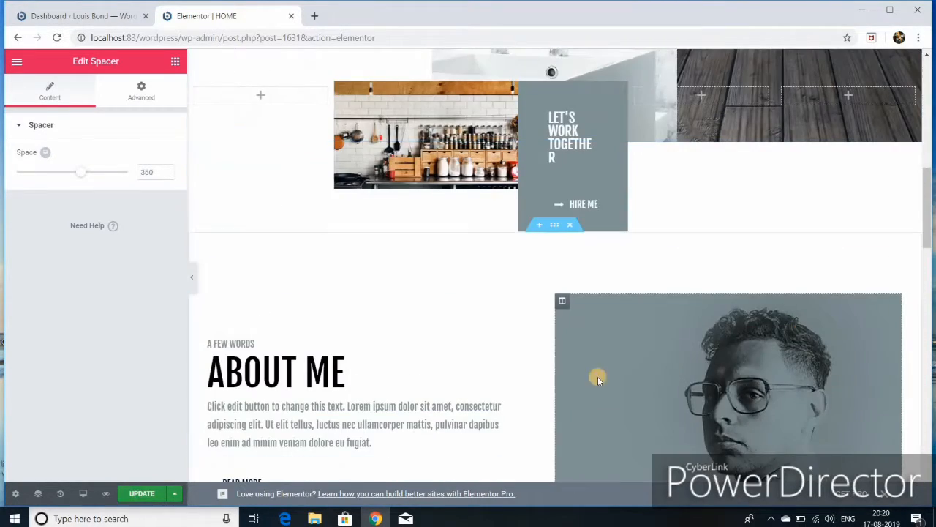
{"action": "left_click", "coordinate": [555, 224]}
{"action": "left_click_drag", "start_coordinate": [19, 227], "coordinate": [79, 233]}
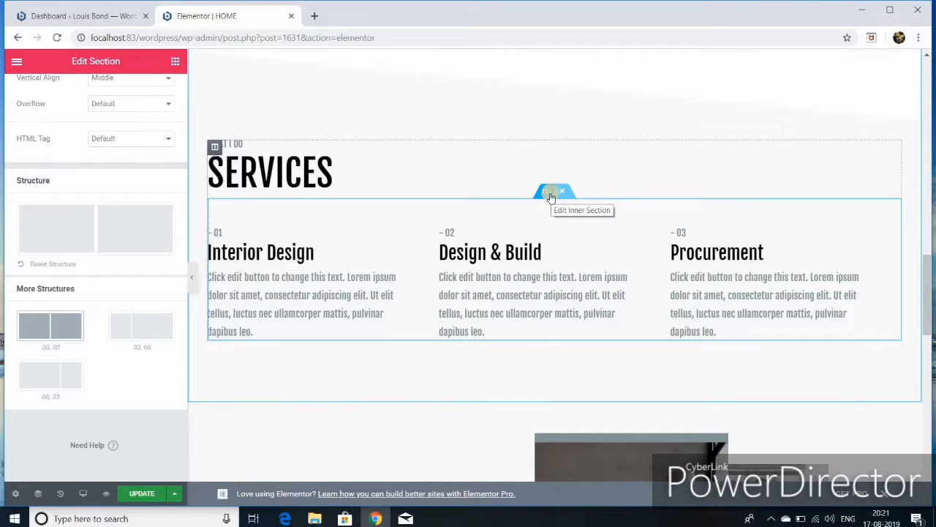
{"action": "left_click", "coordinate": [551, 193]}
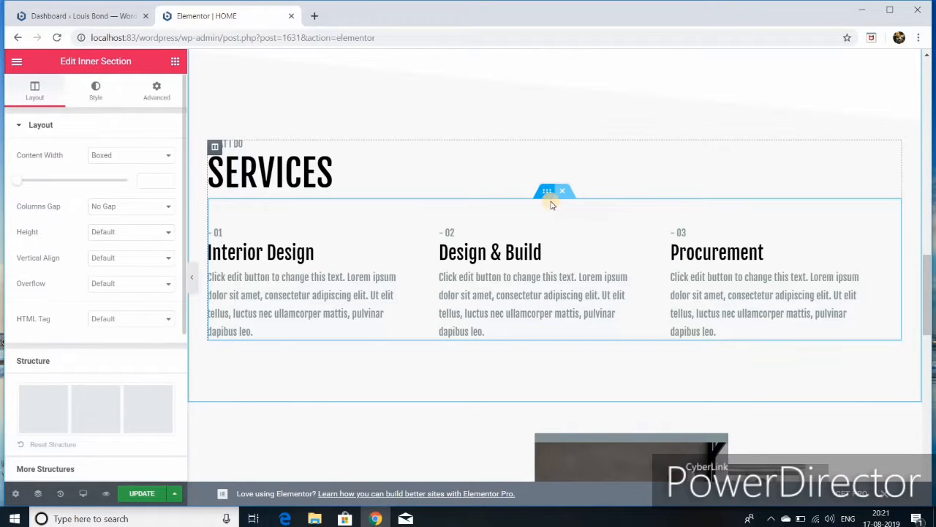
{"action": "left_click", "coordinate": [634, 253]}
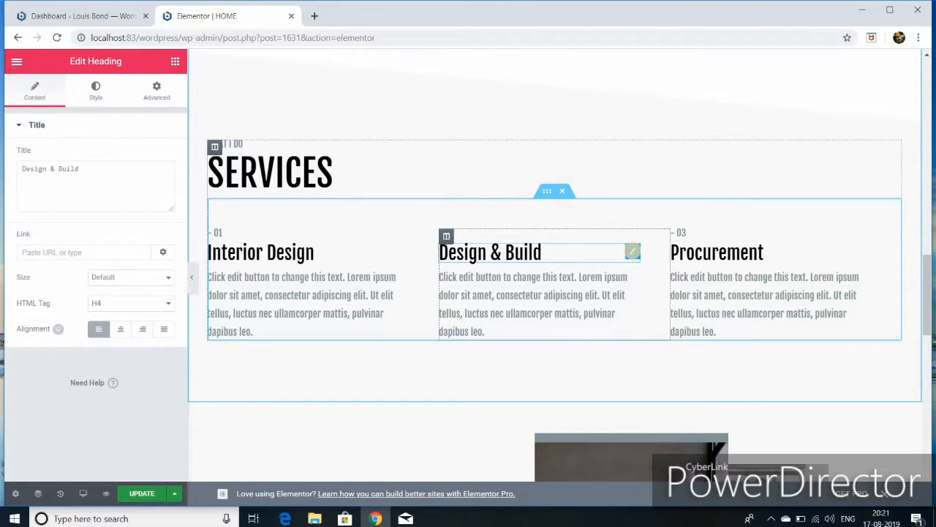
{"action": "left_click", "coordinate": [399, 251]}
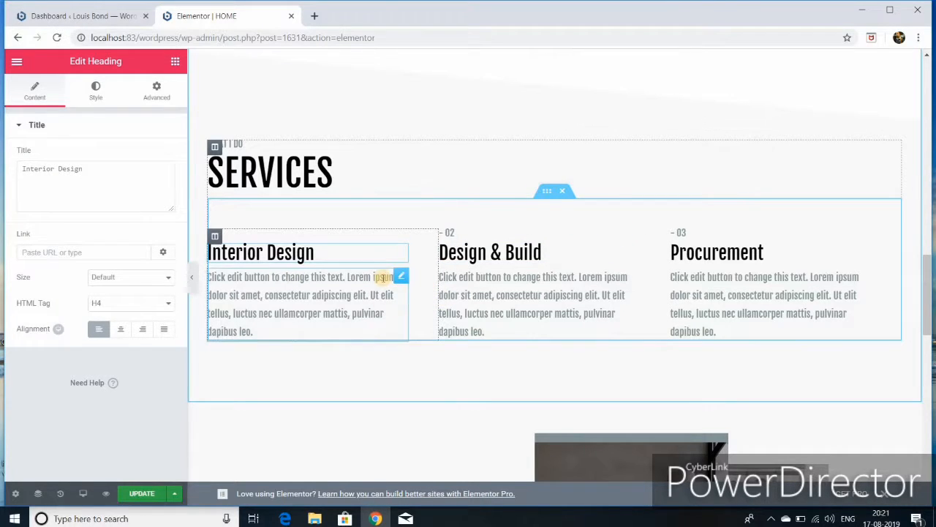
{"action": "scroll", "coordinate": [439, 292], "scroll_direction": "down", "scroll_amount": 3}
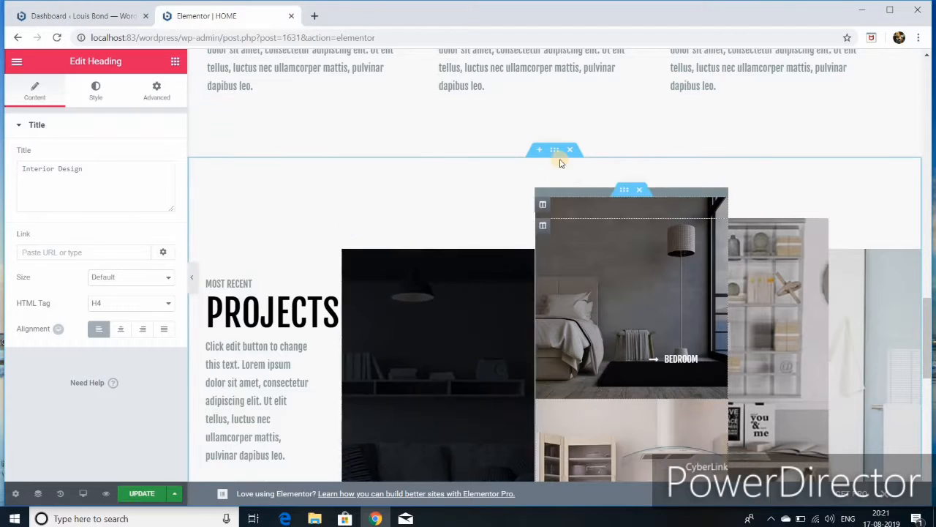
{"action": "left_click", "coordinate": [555, 150]}
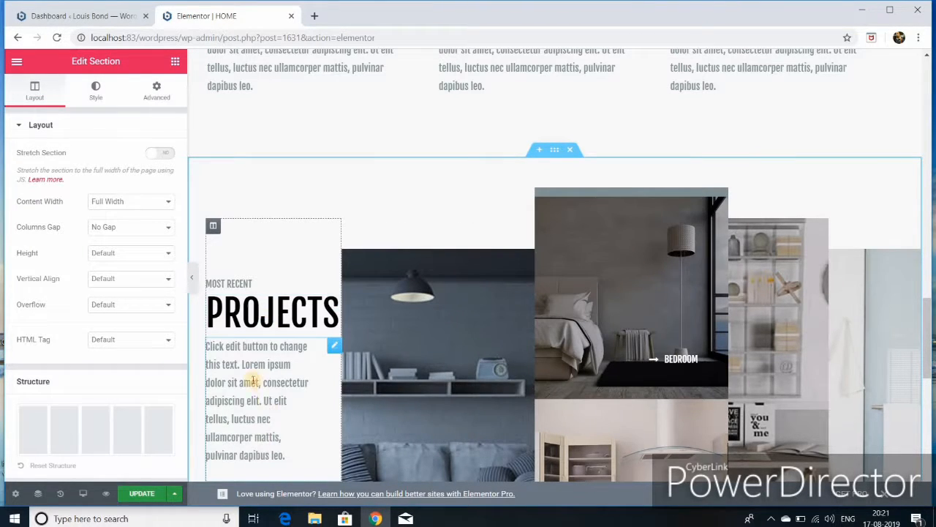
{"action": "scroll", "coordinate": [320, 368], "scroll_direction": "down", "scroll_amount": 2}
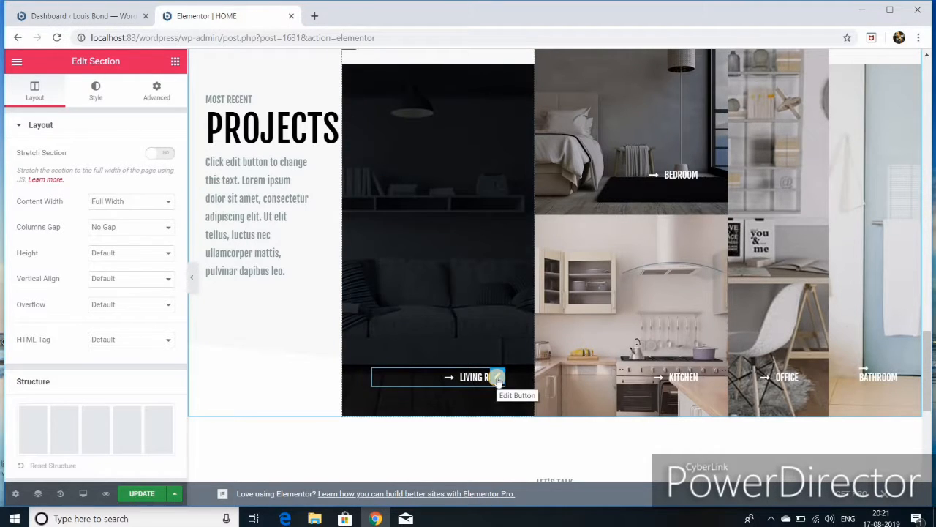
{"action": "left_click", "coordinate": [496, 376]}
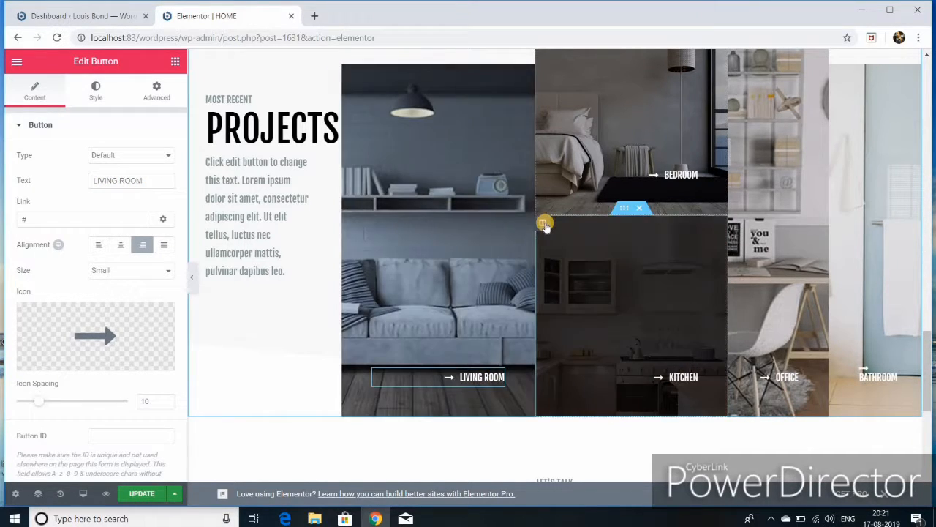
{"action": "left_click", "coordinate": [542, 222]}
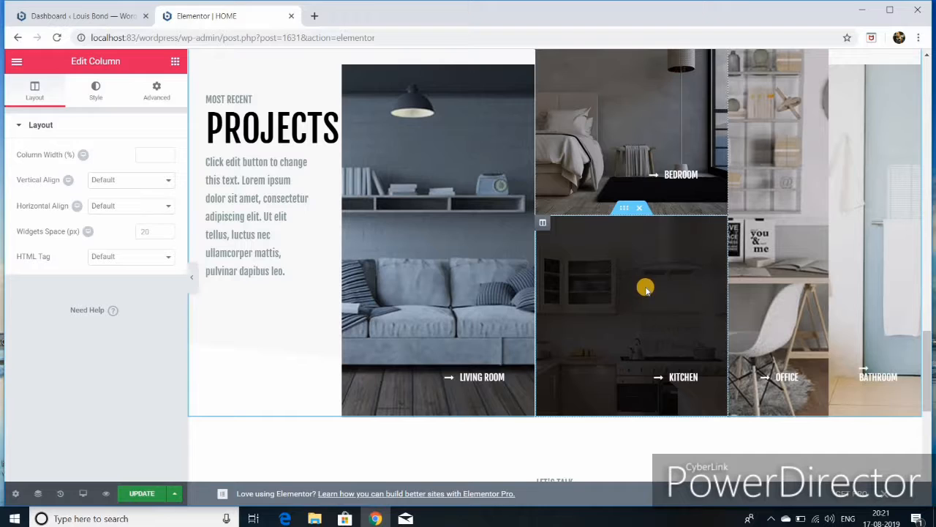
{"action": "left_click", "coordinate": [624, 208]}
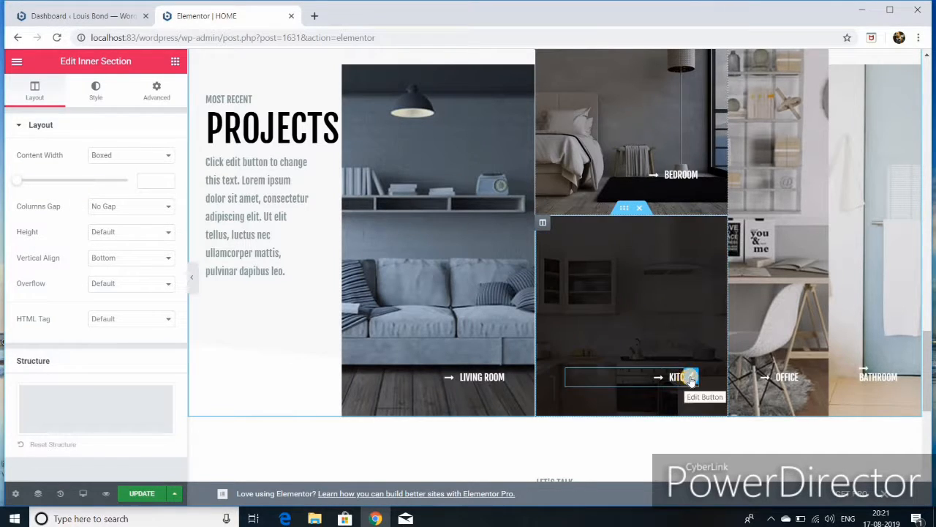
{"action": "scroll", "coordinate": [621, 337], "scroll_direction": "up", "scroll_amount": 12}
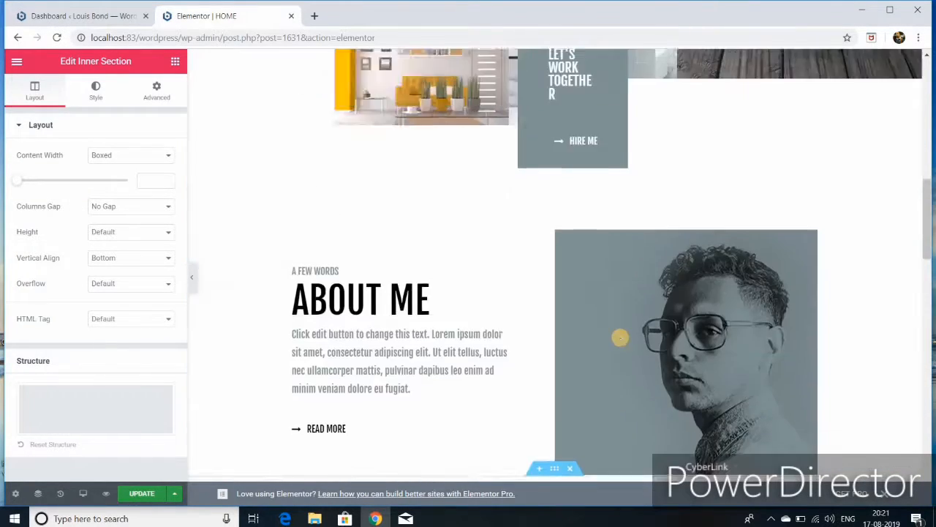
{"action": "scroll", "coordinate": [621, 337], "scroll_direction": "up", "scroll_amount": 10}
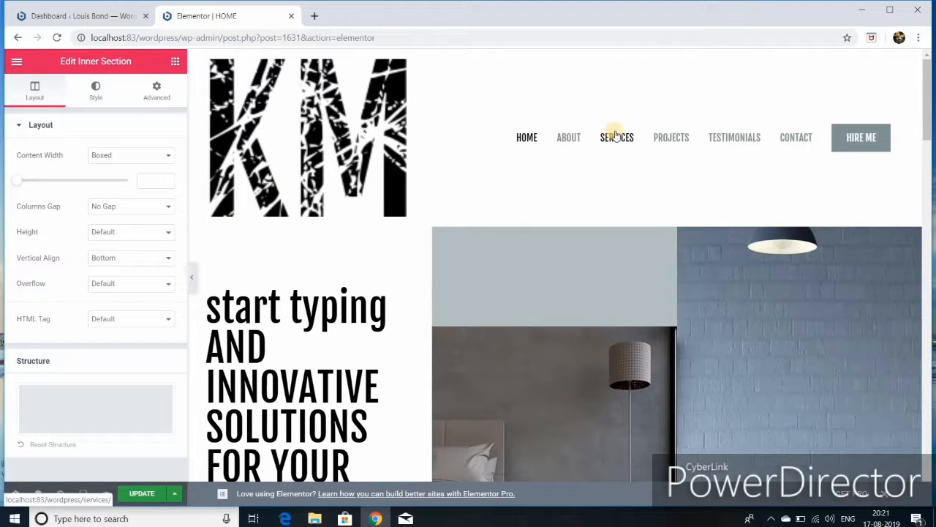
Step: Return to the Elements panel and scroll down to the LET'S TALK / HIRE ME section
{"action": "left_click", "coordinate": [613, 142]}
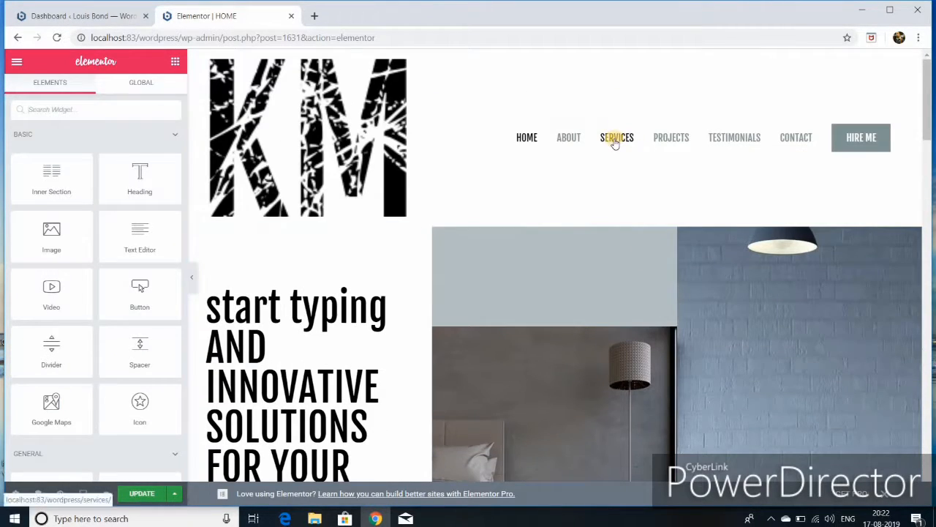
{"action": "left_click", "coordinate": [736, 142]}
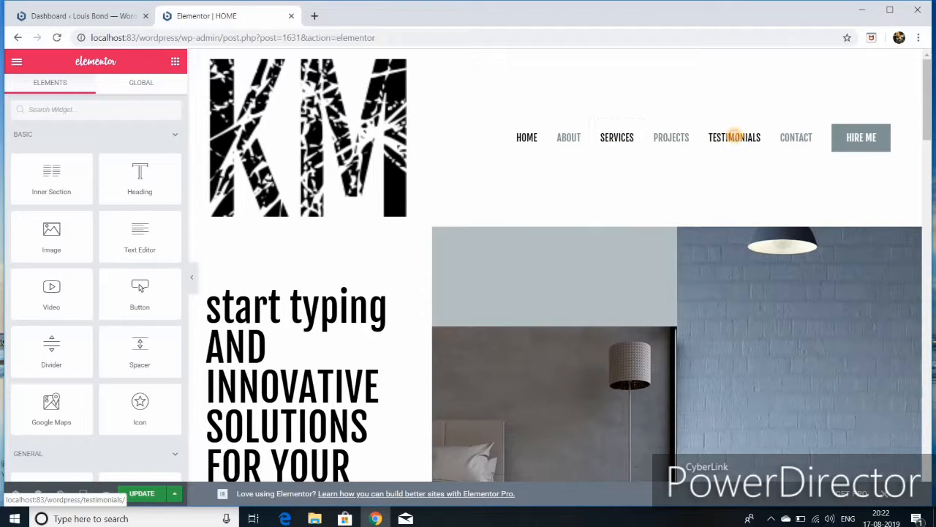
{"action": "scroll", "coordinate": [661, 249], "scroll_direction": "down", "scroll_amount": 15}
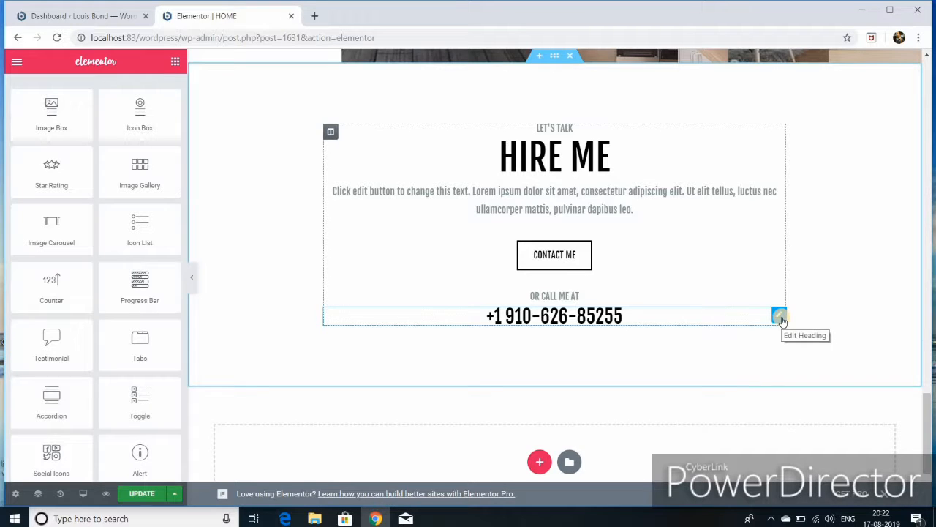
Step: Replace the phone number under OR CALL ME AT with the owner's own number
{"action": "left_click", "coordinate": [495, 314]}
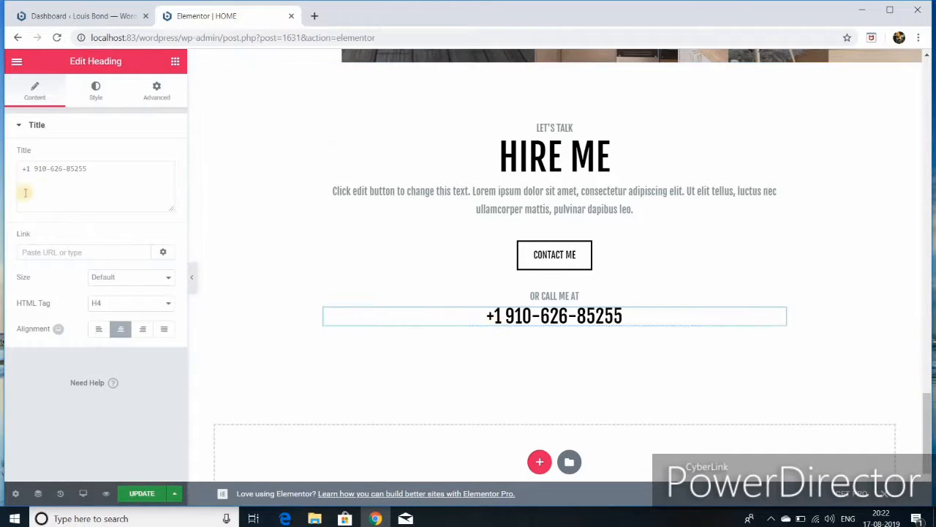
{"action": "left_click", "coordinate": [86, 168]}
{"action": "key", "text": "BackSpace"}
{"action": "key", "text": "BackSpace"}
{"action": "key", "text": "BackSpace"}
{"action": "key", "text": "BackSpace"}
{"action": "key", "text": "BackSpace"}
{"action": "key", "text": "BackSpace"}
{"action": "key", "text": "BackSpace"}
{"action": "key", "text": "BackSpace"}
{"action": "key", "text": "BackSpace"}
{"action": "key", "text": "BackSpace"}
{"action": "key", "text": "BackSpace"}
{"action": "key", "text": "BackSpace"}
{"action": "key", "text": "BackSpace"}
{"action": "key", "text": "BackSpace"}
{"action": "key", "text": "BackSpace"}
{"action": "key", "text": "BackSpace"}
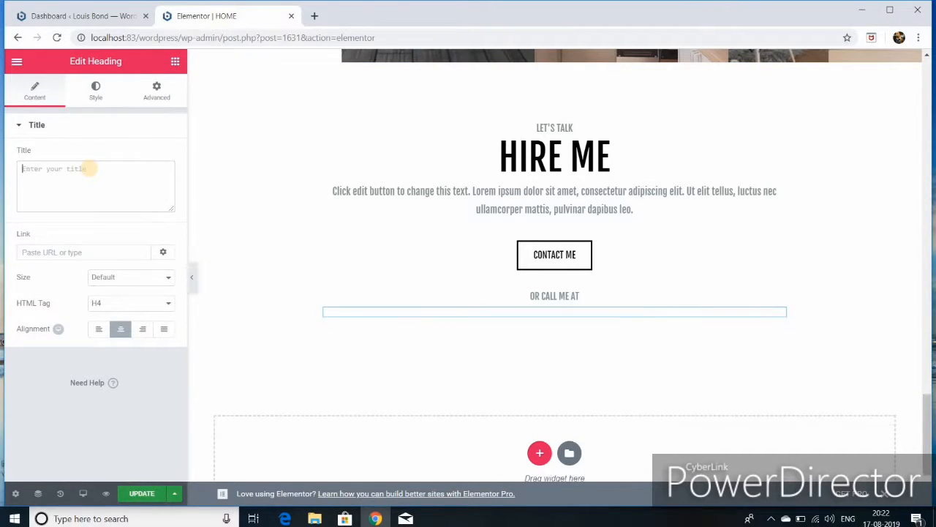
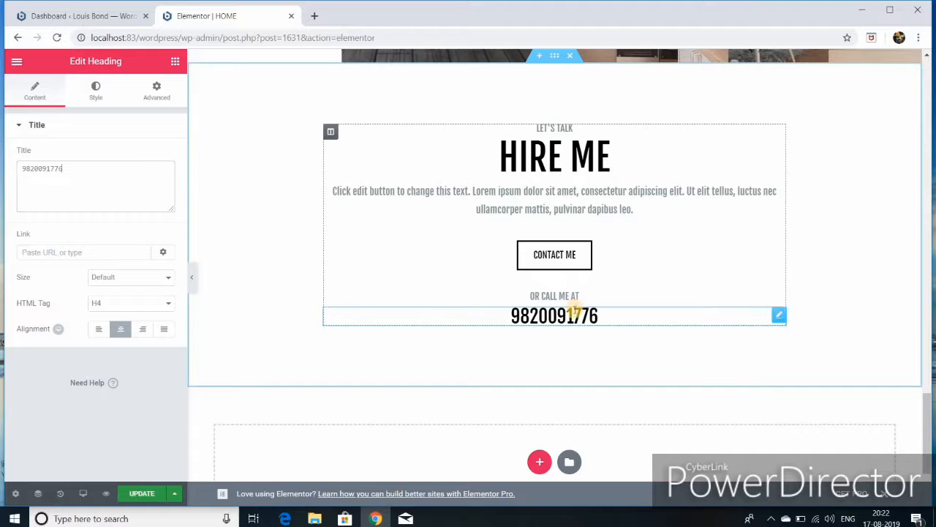
Step: Look over the CONTACT ME button and HIRE ME heading settings
{"action": "left_click", "coordinate": [731, 252]}
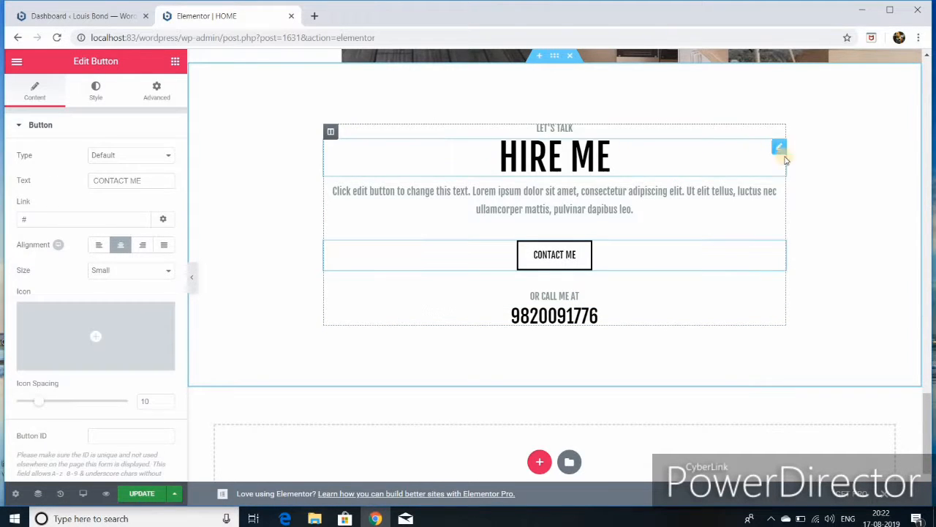
{"action": "left_click", "coordinate": [780, 151]}
{"action": "scroll", "coordinate": [452, 357], "scroll_direction": "down", "scroll_amount": 2}
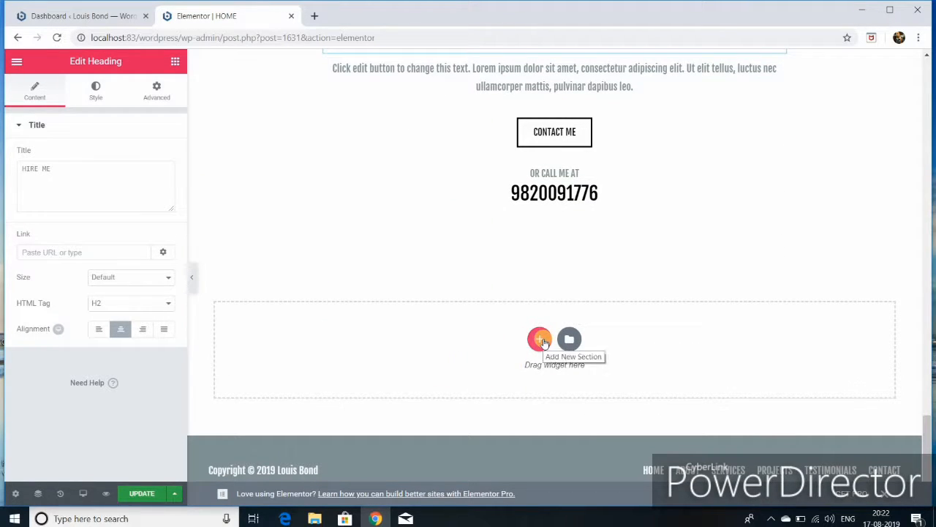
Step: Insert the Landing Page – Hotel template from the library's Pages below the HIRE ME section
{"action": "scroll", "coordinate": [460, 291], "scroll_direction": "up", "scroll_amount": 20}
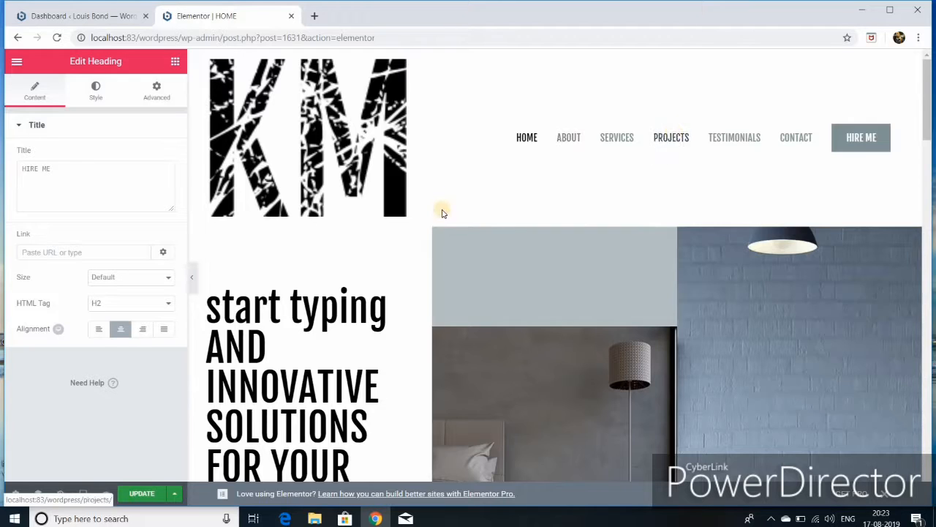
{"action": "scroll", "coordinate": [439, 212], "scroll_direction": "down", "scroll_amount": 9}
{"action": "scroll", "coordinate": [434, 274], "scroll_direction": "down", "scroll_amount": 10}
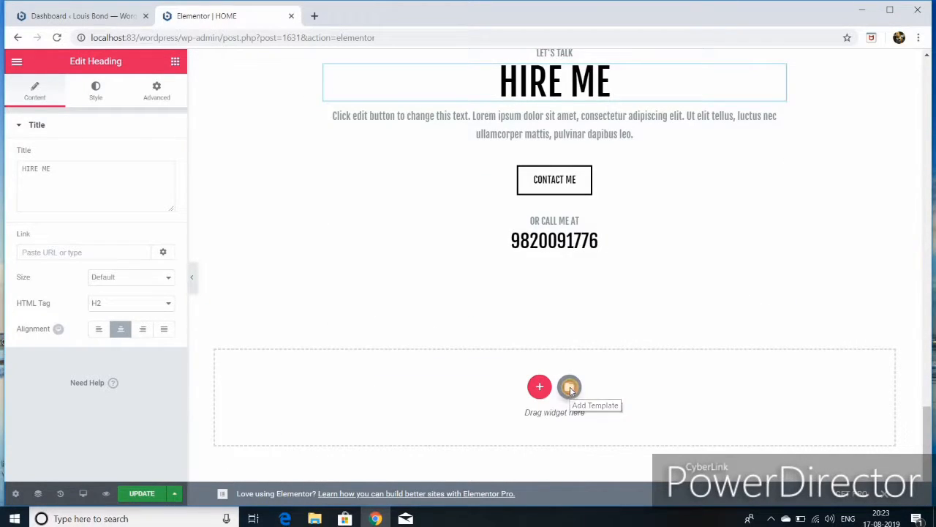
{"action": "left_click", "coordinate": [569, 387]}
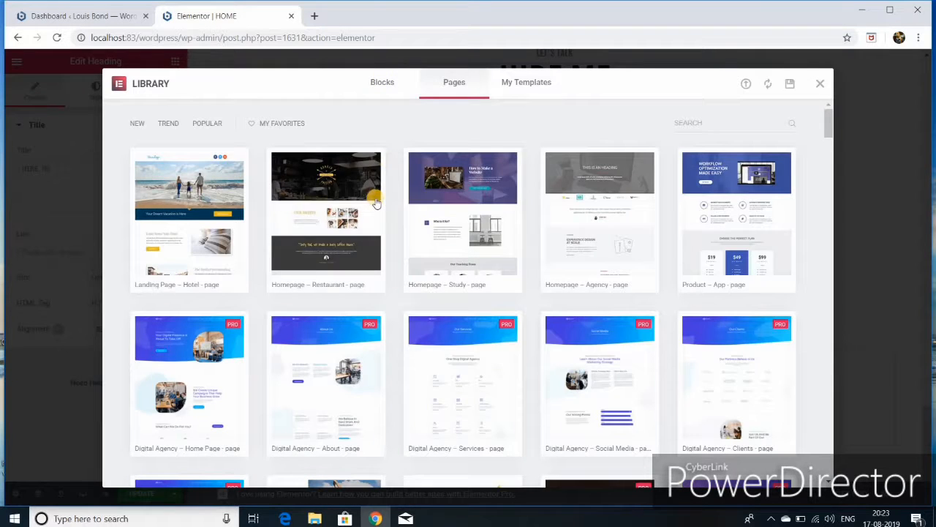
{"action": "scroll", "coordinate": [373, 215], "scroll_direction": "down", "scroll_amount": 3}
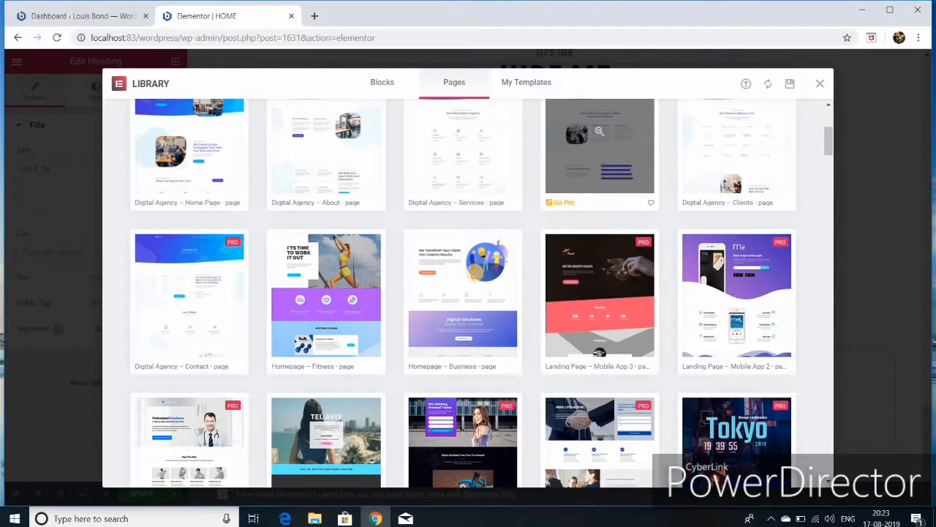
{"action": "scroll", "coordinate": [472, 271], "scroll_direction": "up", "scroll_amount": 3}
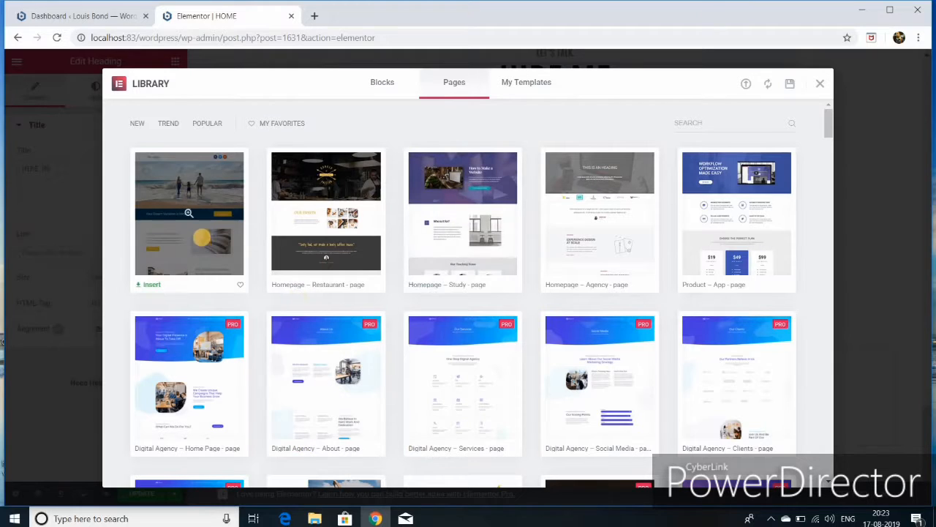
{"action": "left_click", "coordinate": [151, 285]}
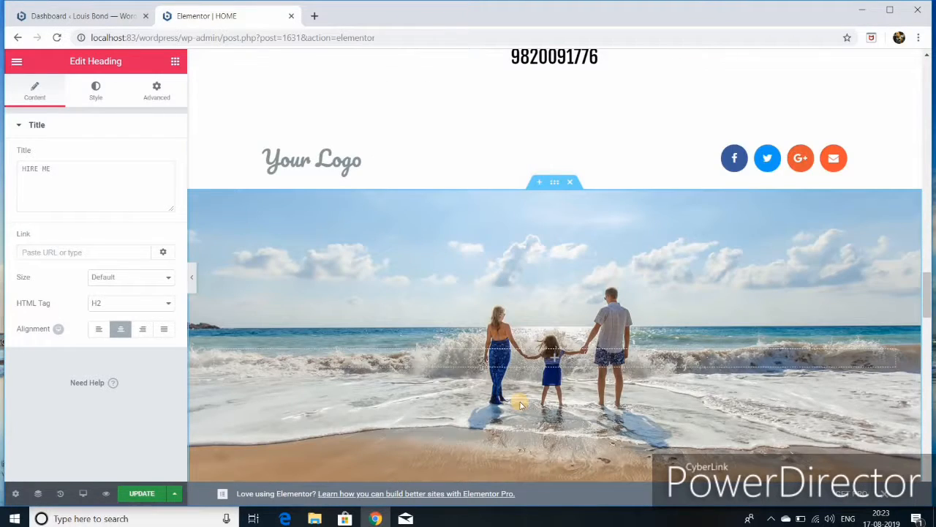
{"action": "scroll", "coordinate": [521, 405], "scroll_direction": "down", "scroll_amount": 3}
{"action": "scroll", "coordinate": [554, 238], "scroll_direction": "up", "scroll_amount": 1}
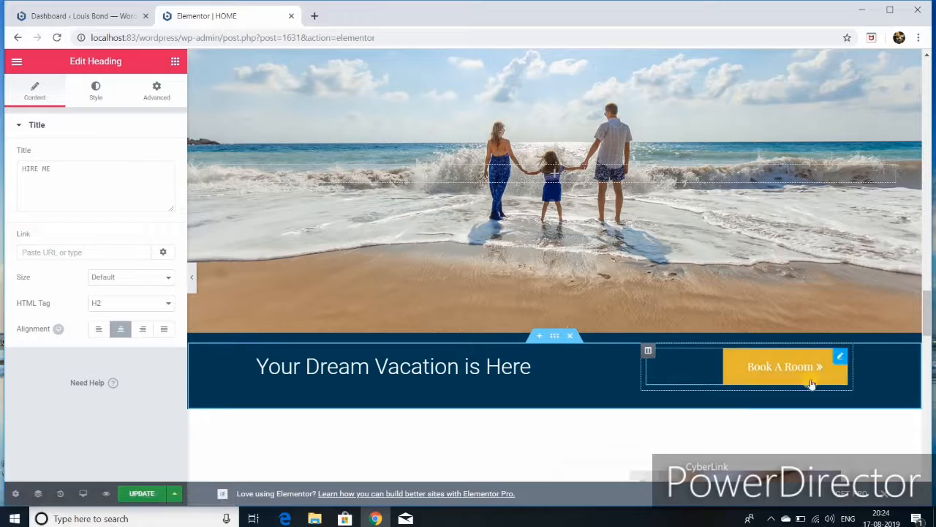
{"action": "scroll", "coordinate": [476, 336], "scroll_direction": "down", "scroll_amount": 5}
{"action": "scroll", "coordinate": [476, 377], "scroll_direction": "down", "scroll_amount": 10}
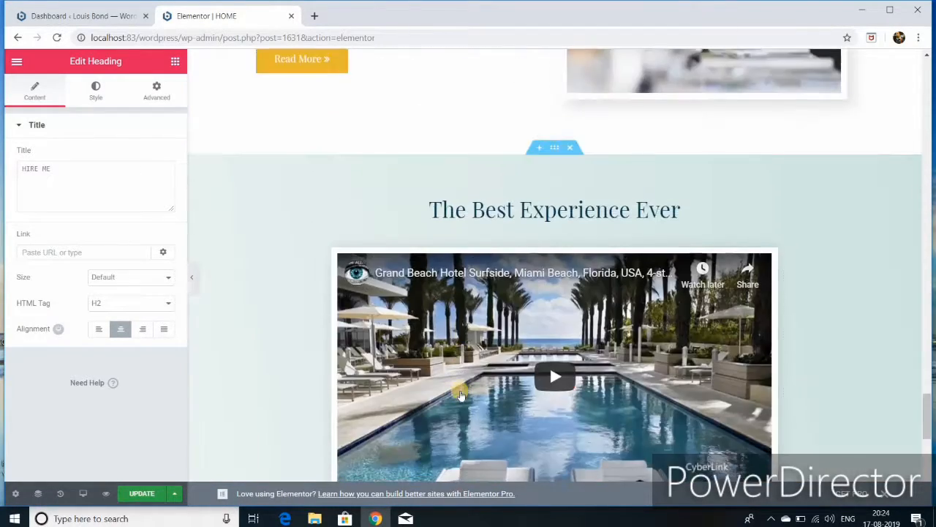
Step: Browse the template library's Pages and Blocks, then leave the editor without saving
{"action": "left_click", "coordinate": [570, 340]}
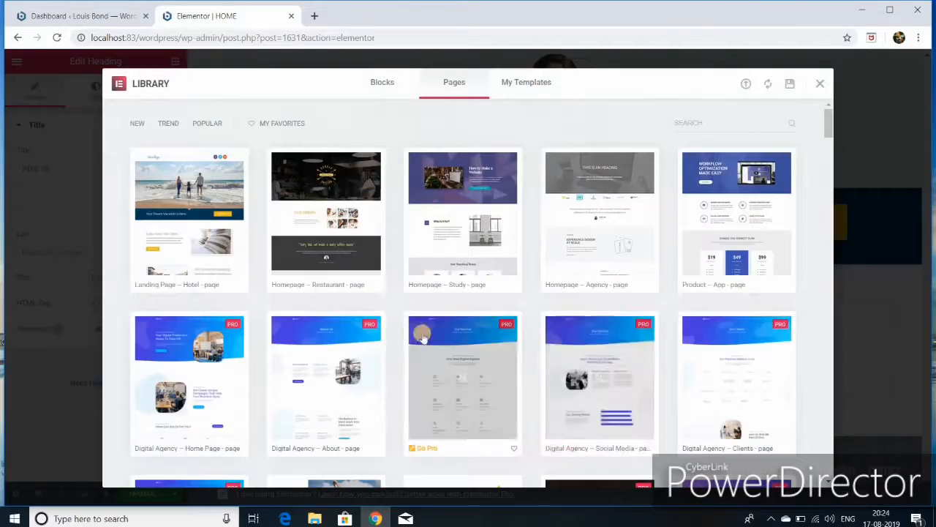
{"action": "scroll", "coordinate": [424, 355], "scroll_direction": "down", "scroll_amount": 15}
{"action": "scroll", "coordinate": [425, 355], "scroll_direction": "down", "scroll_amount": 3}
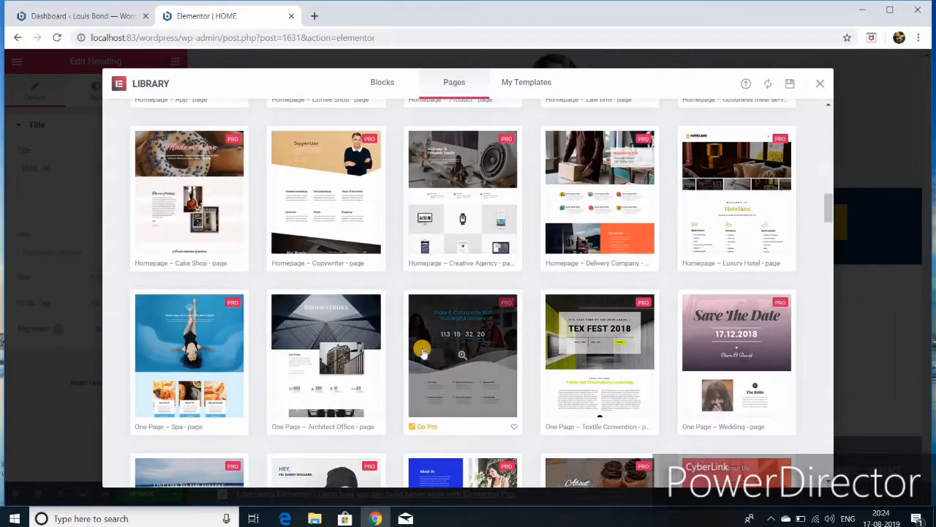
{"action": "scroll", "coordinate": [526, 366], "scroll_direction": "down", "scroll_amount": 3}
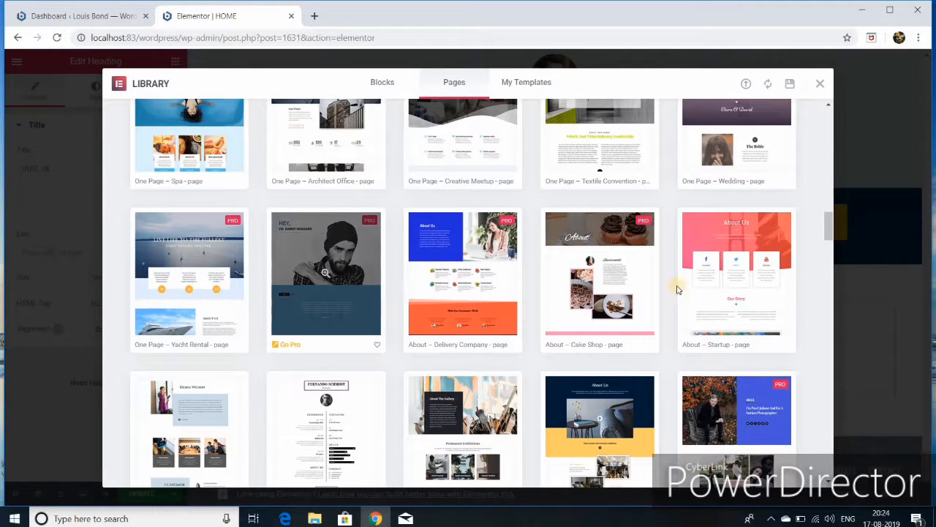
{"action": "scroll", "coordinate": [586, 417], "scroll_direction": "down", "scroll_amount": 5}
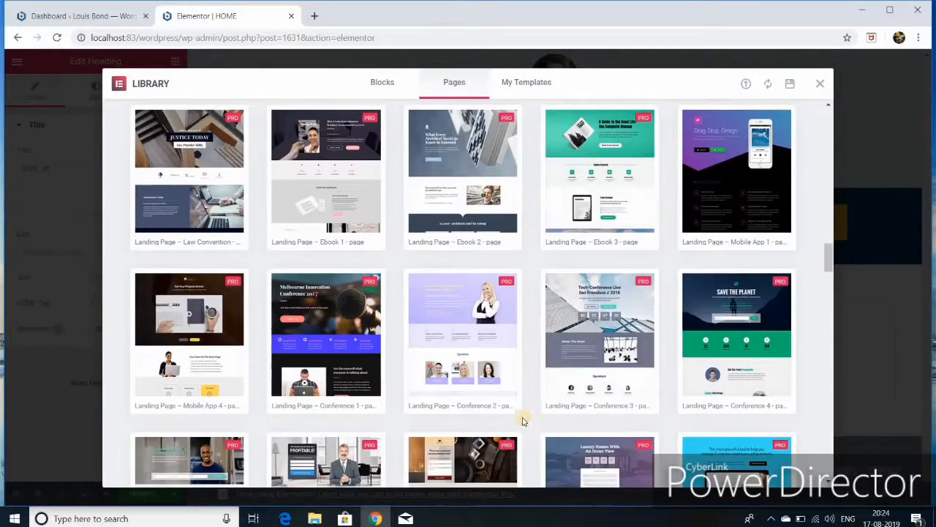
{"action": "scroll", "coordinate": [493, 409], "scroll_direction": "down", "scroll_amount": 5}
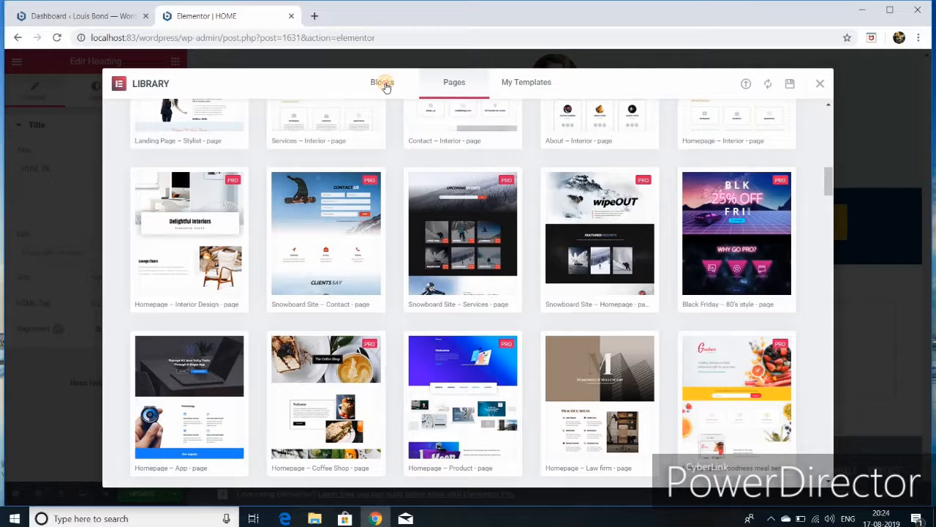
{"action": "left_click", "coordinate": [383, 84]}
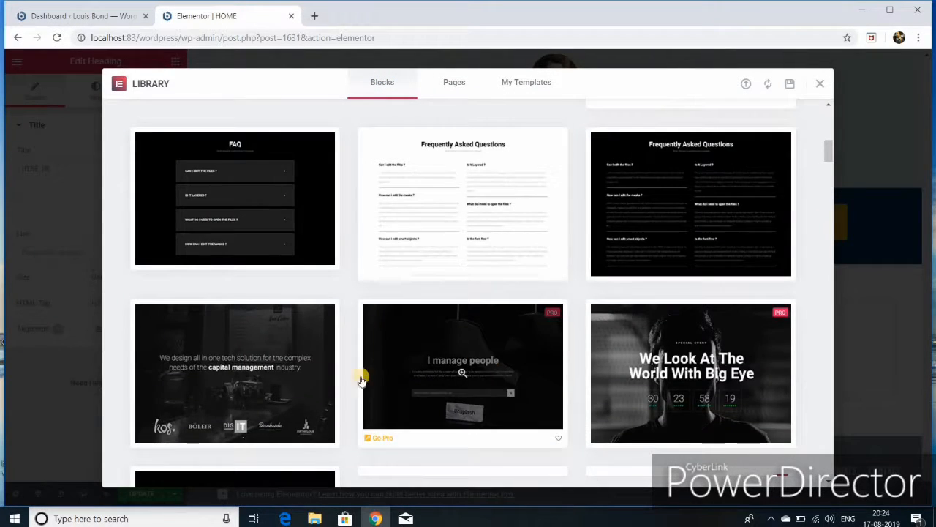
{"action": "scroll", "coordinate": [361, 380], "scroll_direction": "down", "scroll_amount": 5}
{"action": "left_click", "coordinate": [18, 38]}
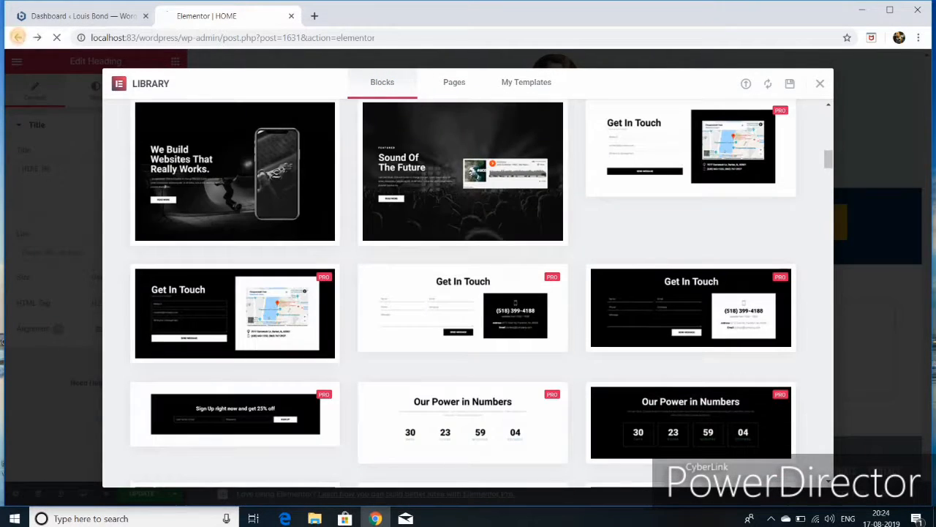
{"action": "left_click", "coordinate": [529, 108]}
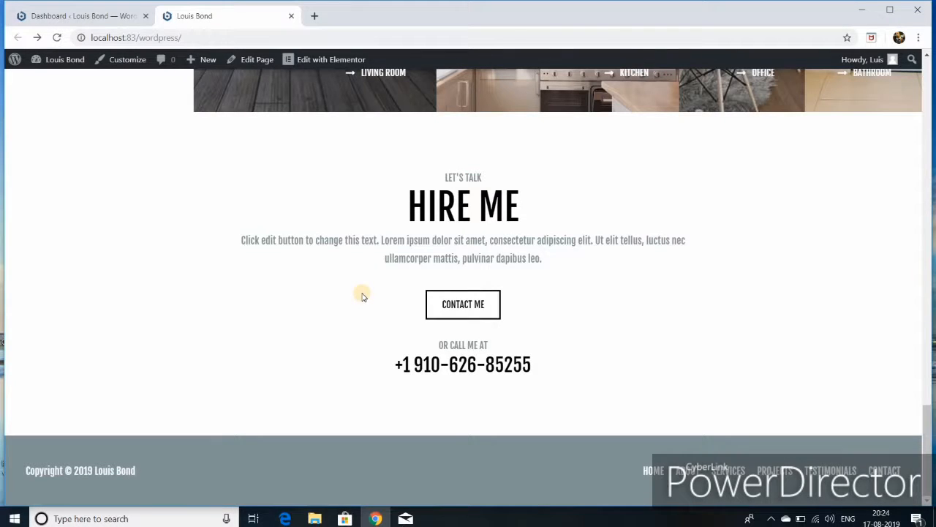